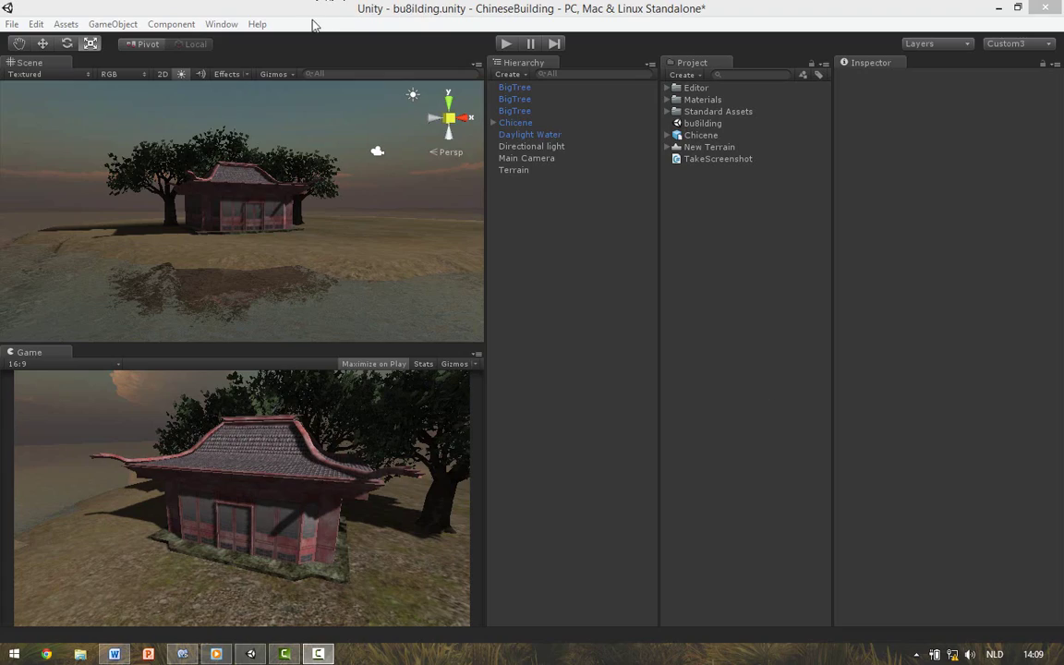
Step: Begin a new project and set its folder name to Test inside the Documents directory
click(12, 24)
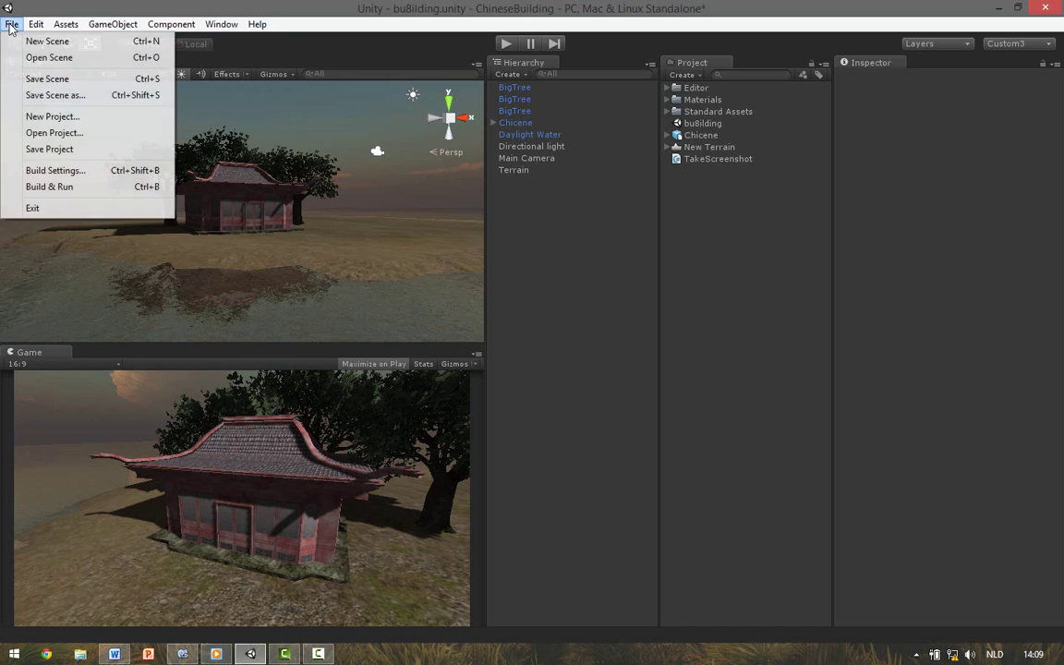
click(53, 117)
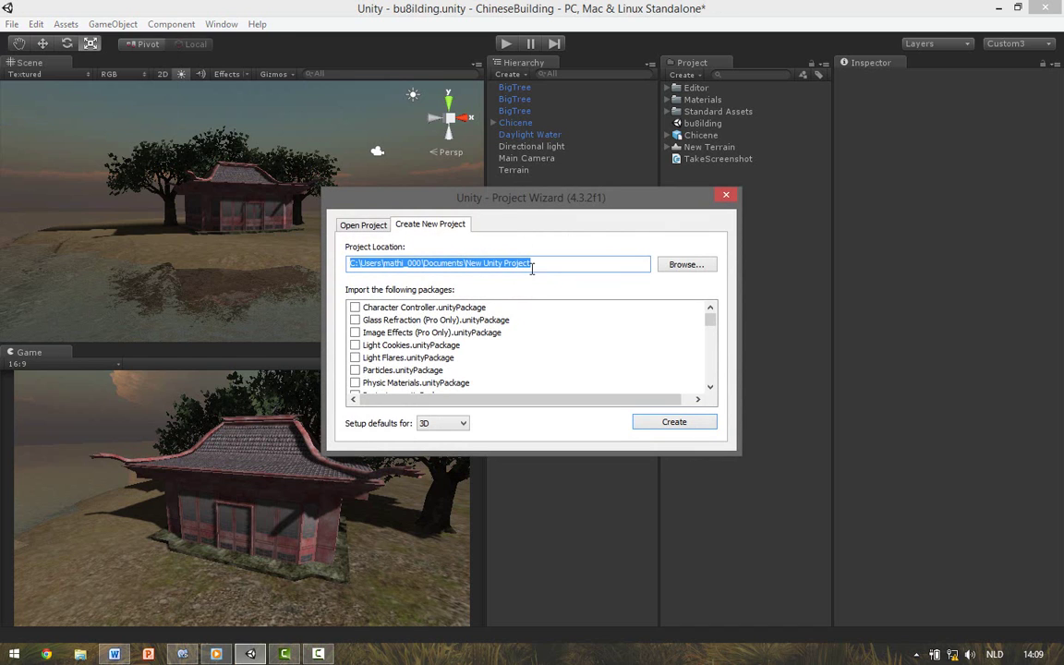
drag(558, 268, 471, 264)
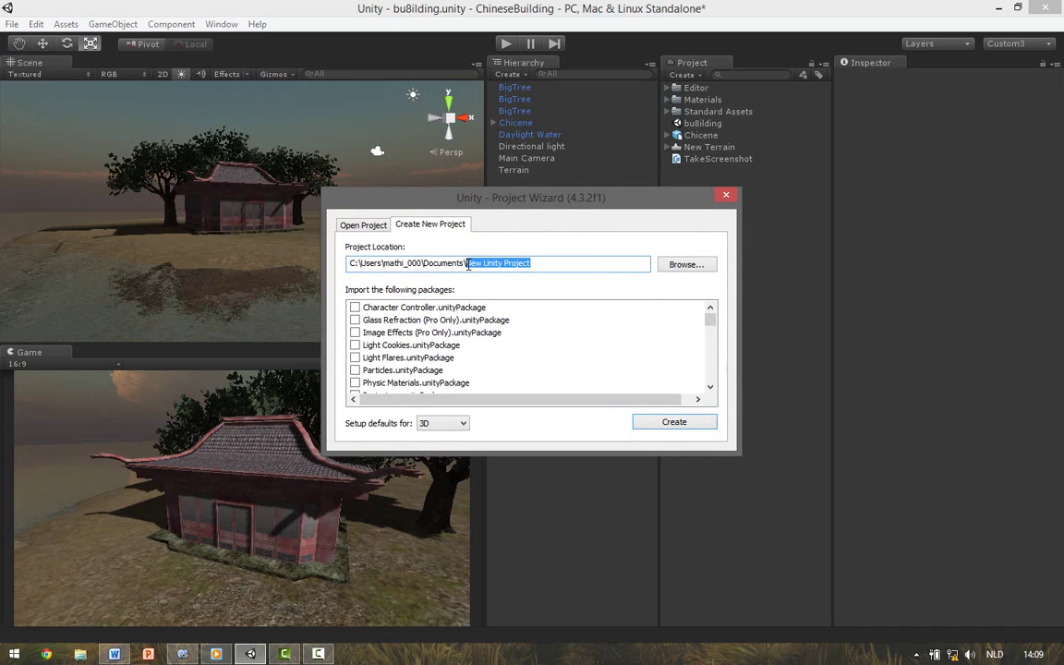
key(BackSpace)
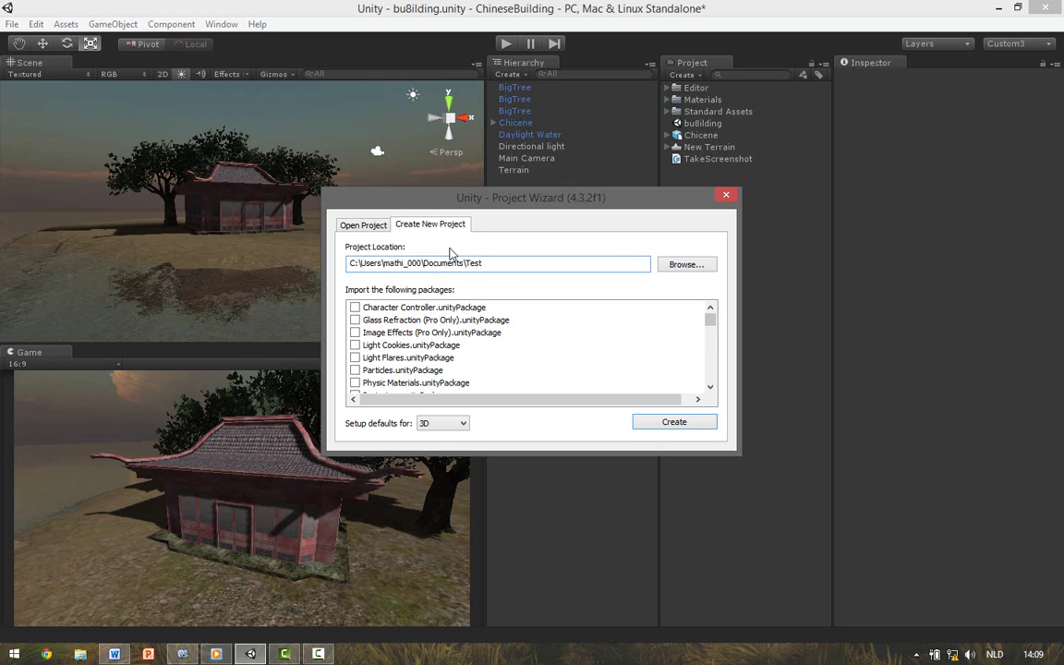
drag(444, 194, 456, 187)
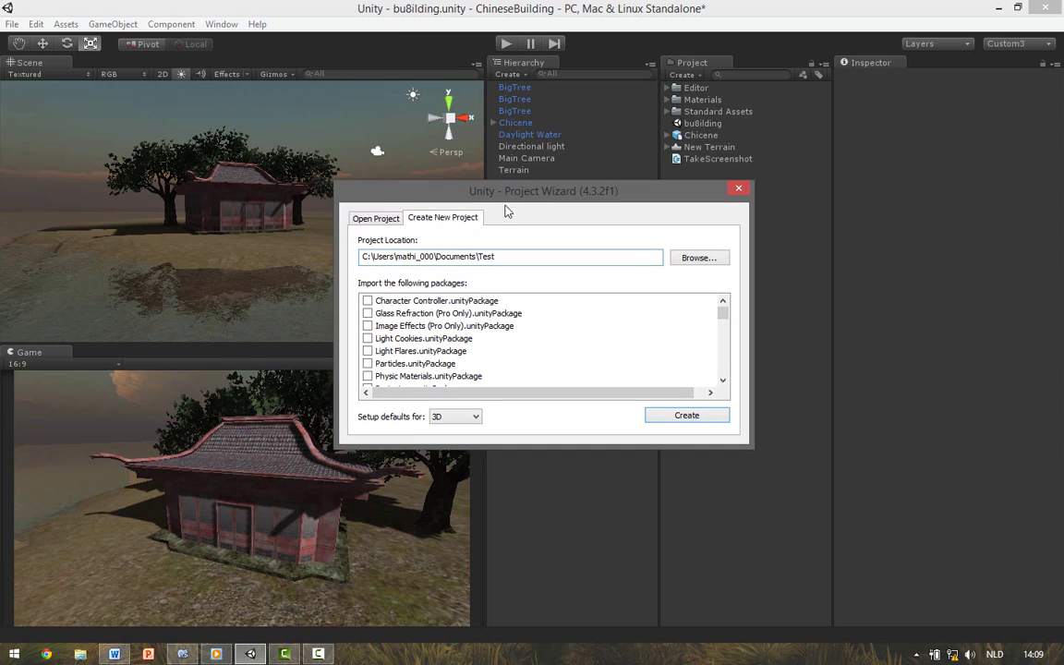
Step: Include the Character Controller, Light Flares, Skyboxes, Terrain Assets and Water (Basic) packages and create the project
click(367, 300)
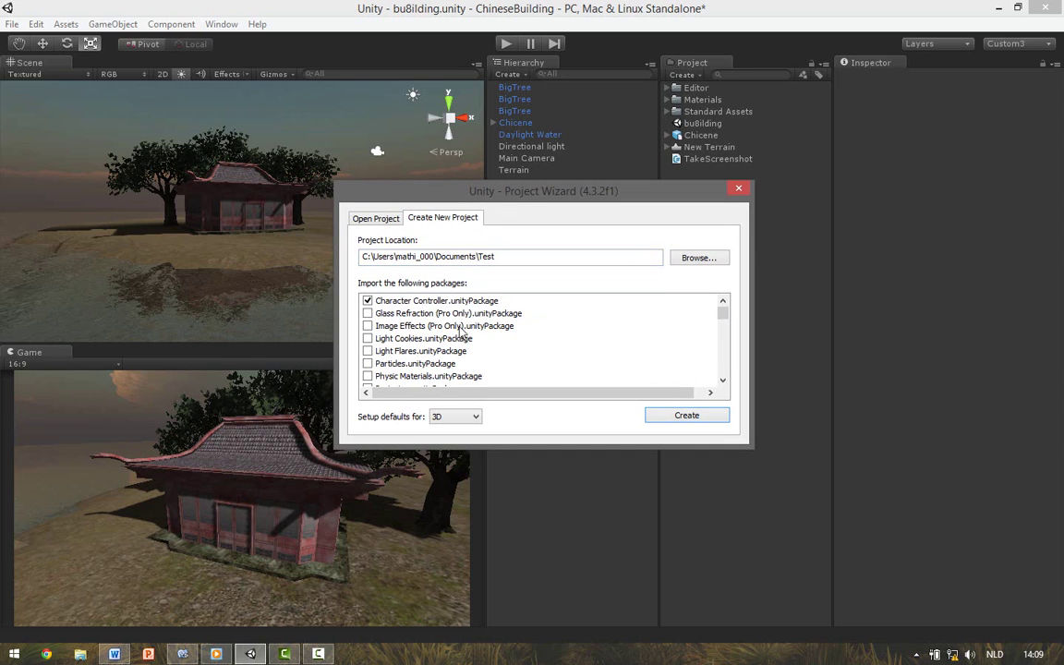
click(367, 351)
drag(723, 313, 723, 320)
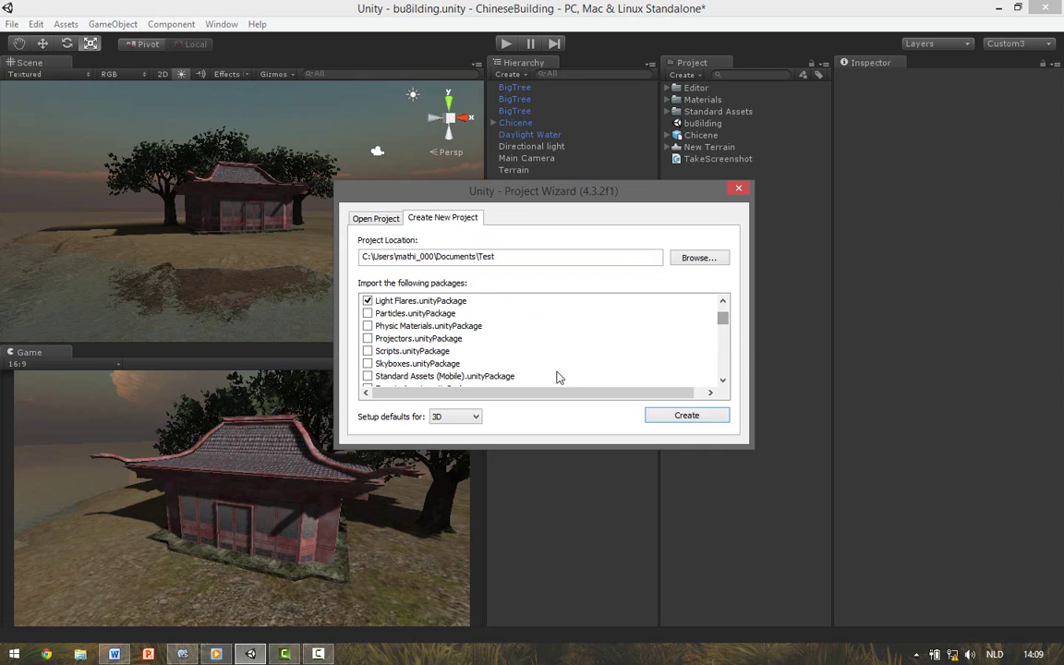
click(367, 363)
drag(724, 320, 725, 326)
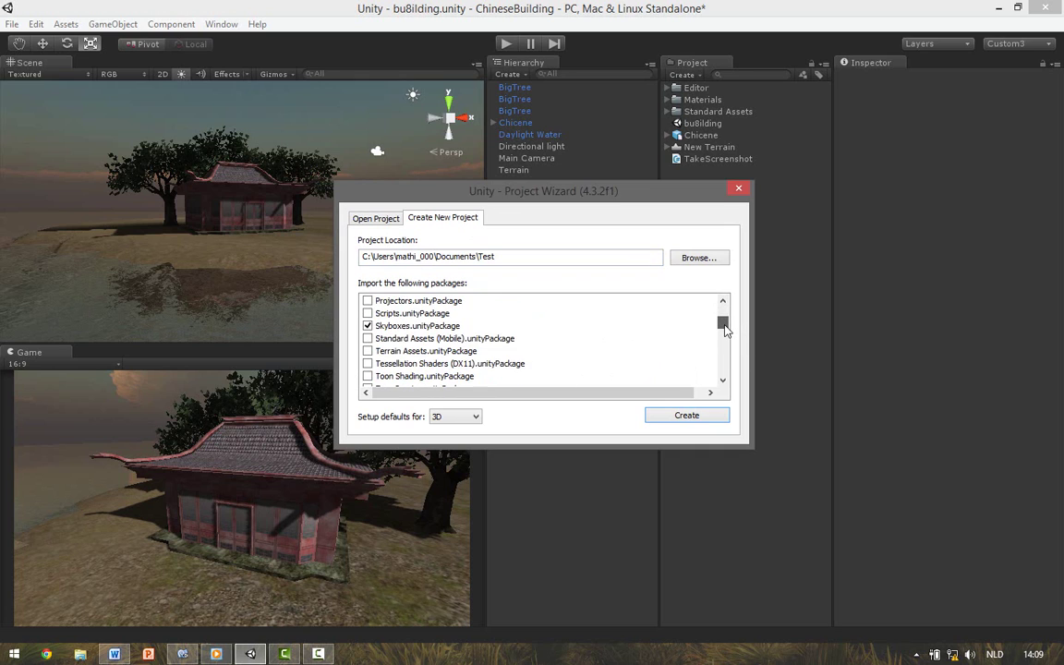
click(368, 351)
drag(728, 323, 724, 330)
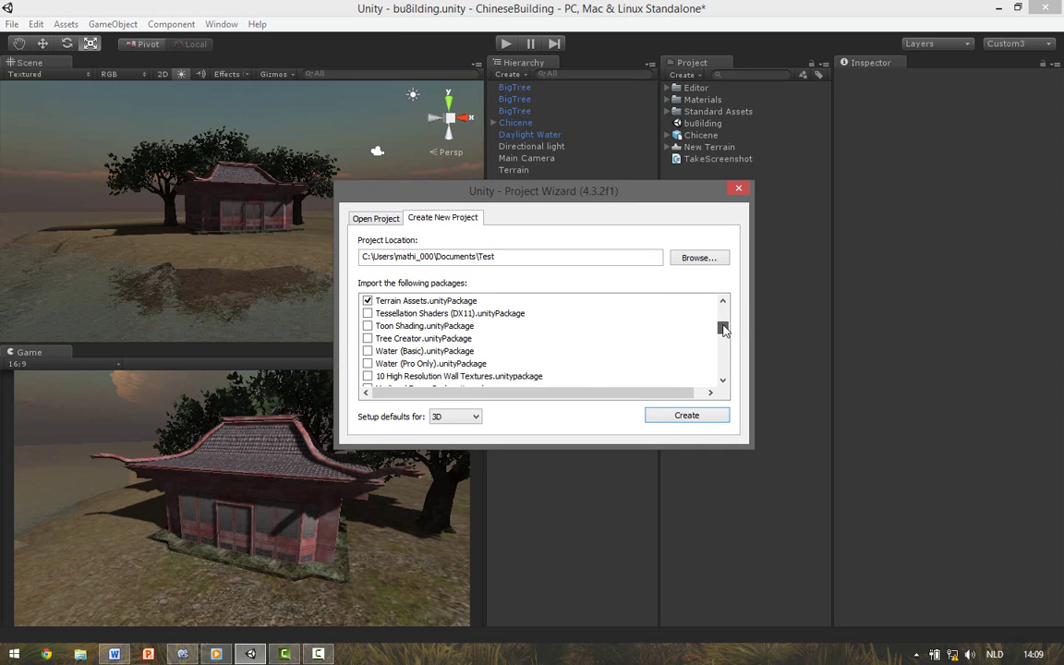
click(368, 351)
drag(723, 331, 723, 383)
scroll(651, 344, up, 10)
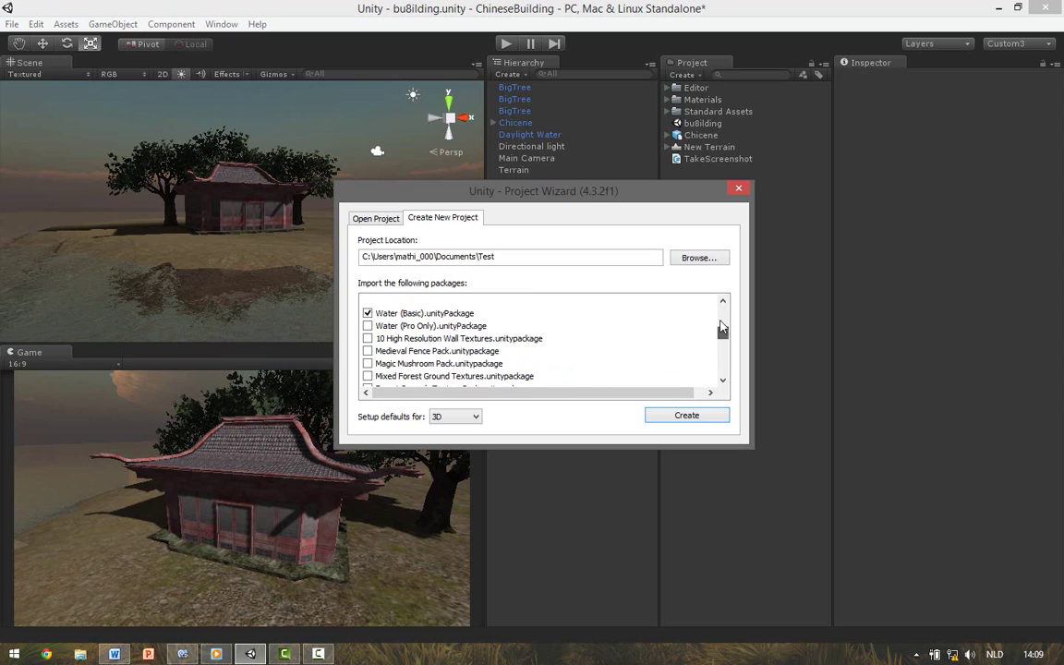
click(686, 417)
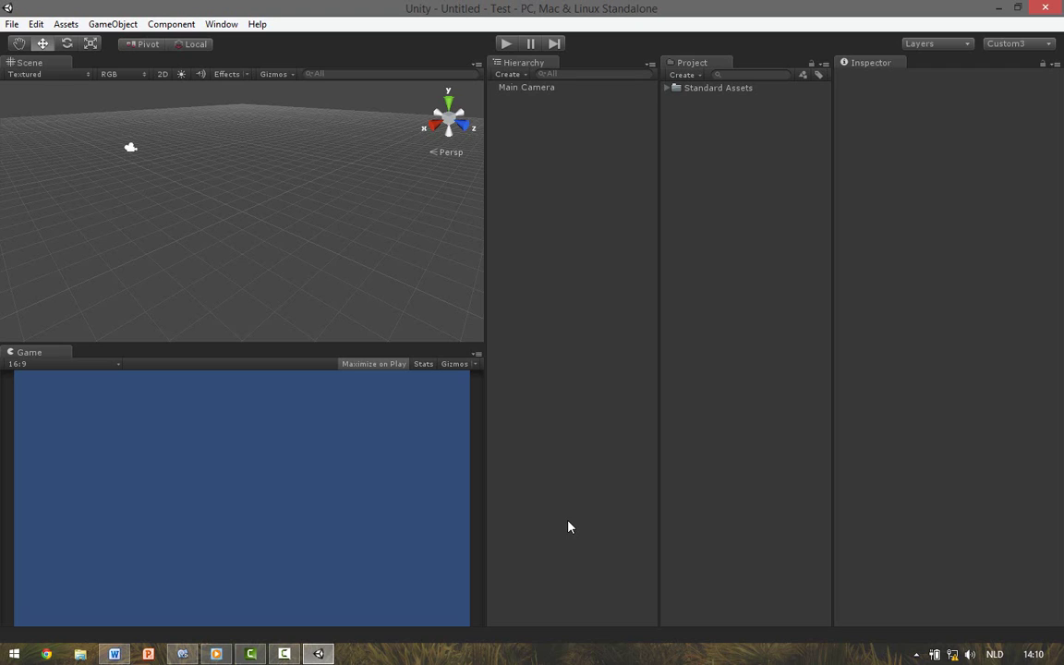
Step: Add a terrain object to the empty scene
click(509, 75)
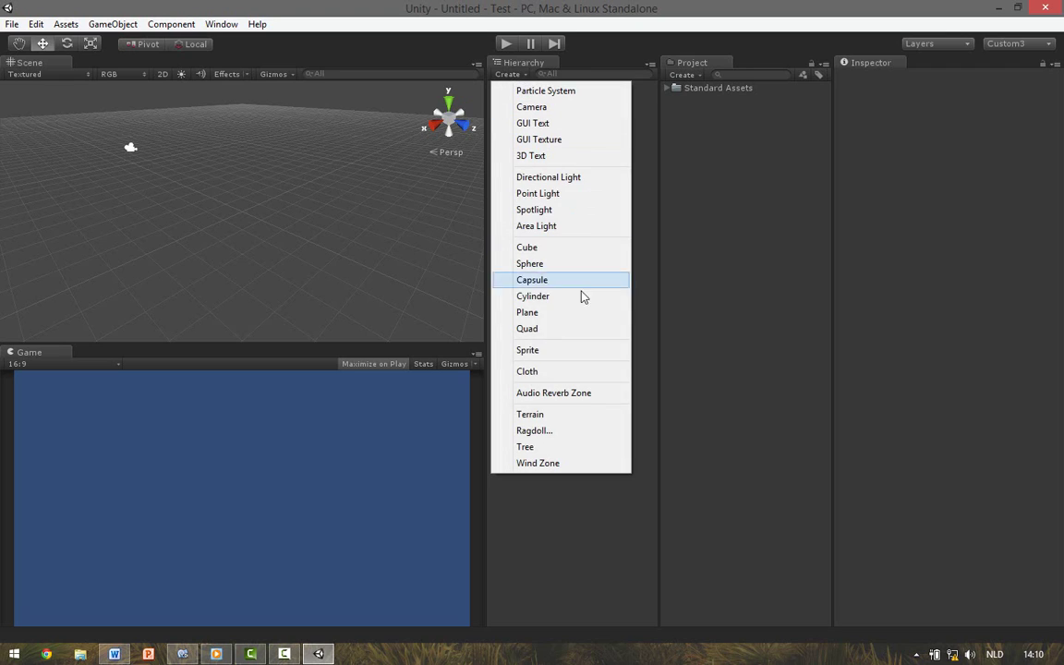
click(544, 415)
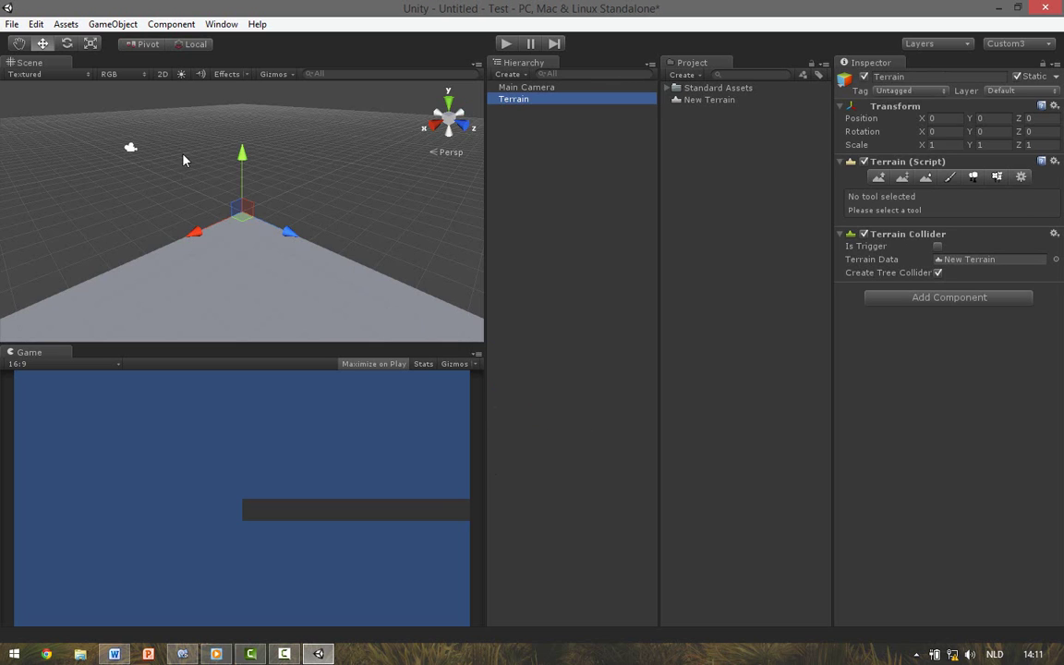
right_drag(183, 160, 231, 204)
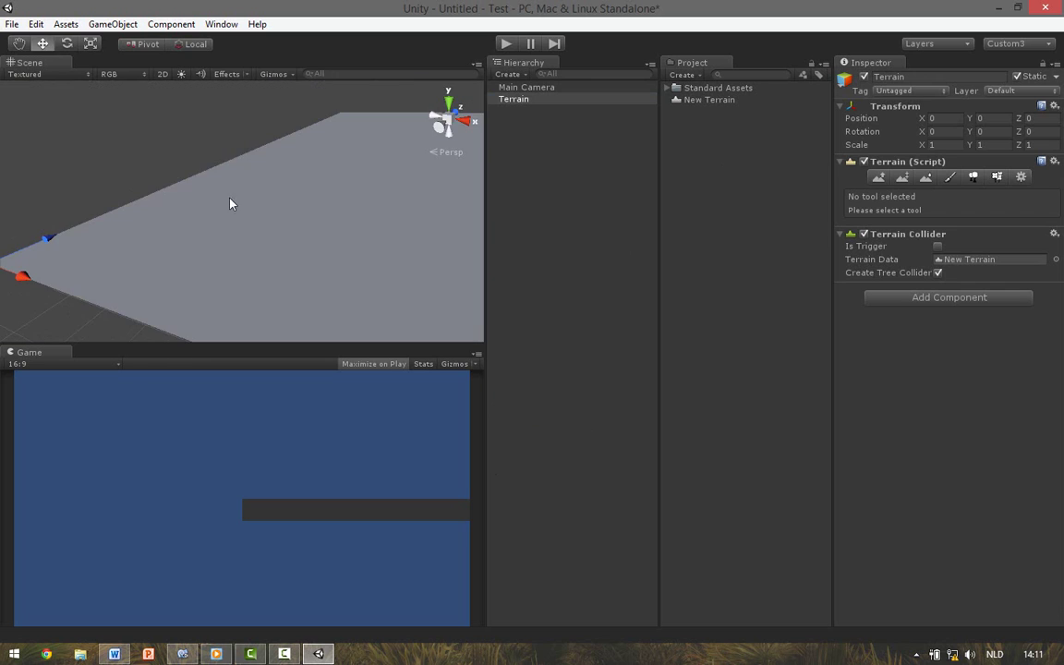
Step: Add Grass (Hill) as the terrain's base paint texture, with no normal map
click(952, 178)
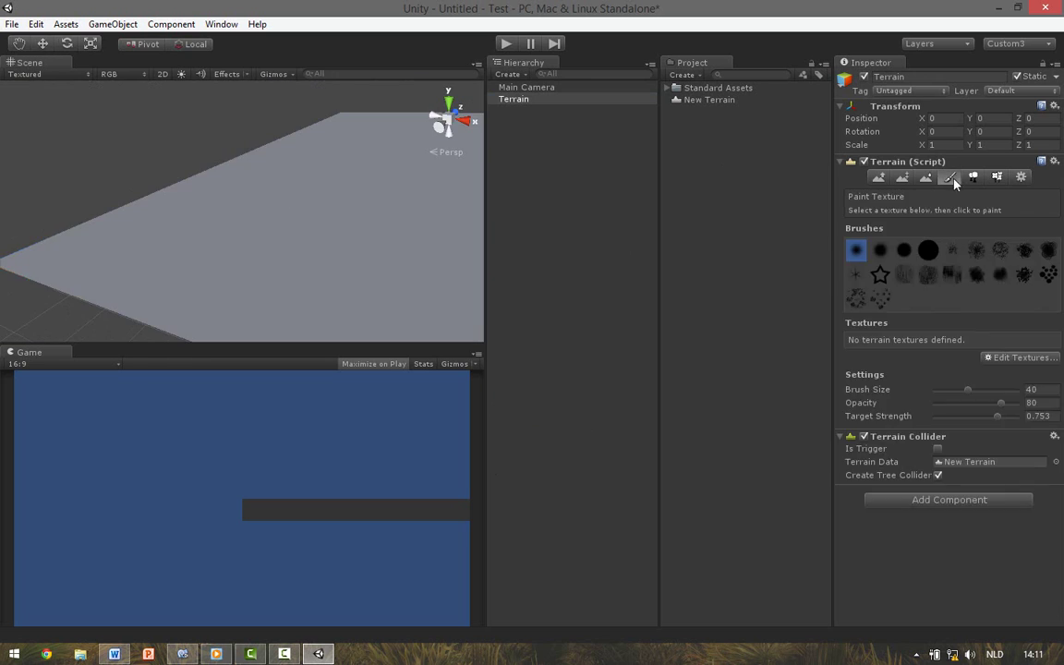
click(1009, 358)
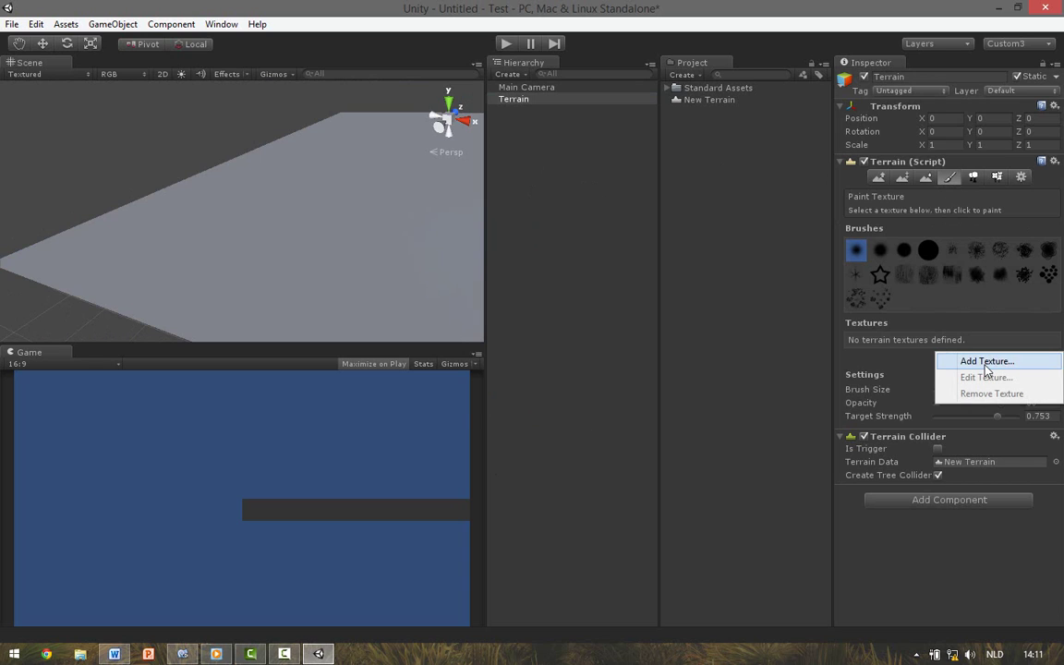
click(985, 362)
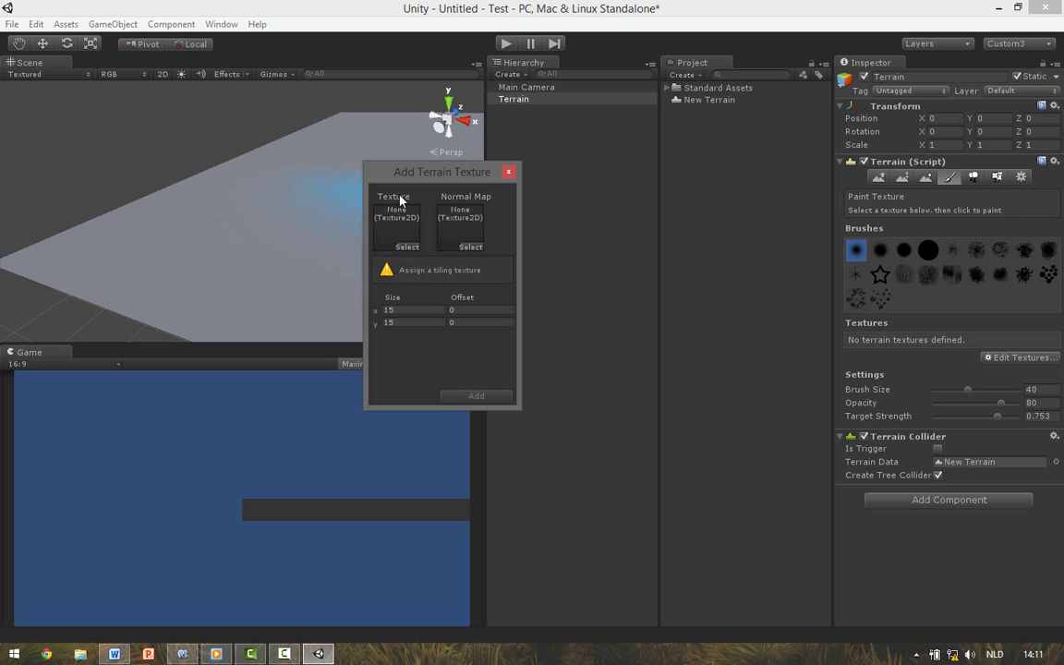
click(412, 251)
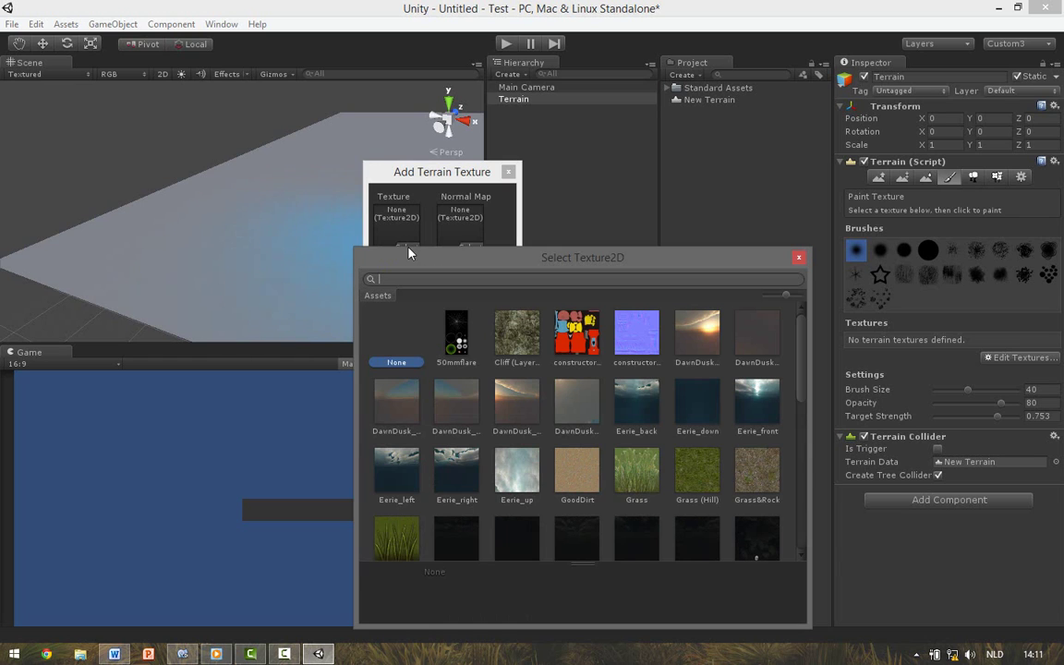
drag(492, 261, 492, 230)
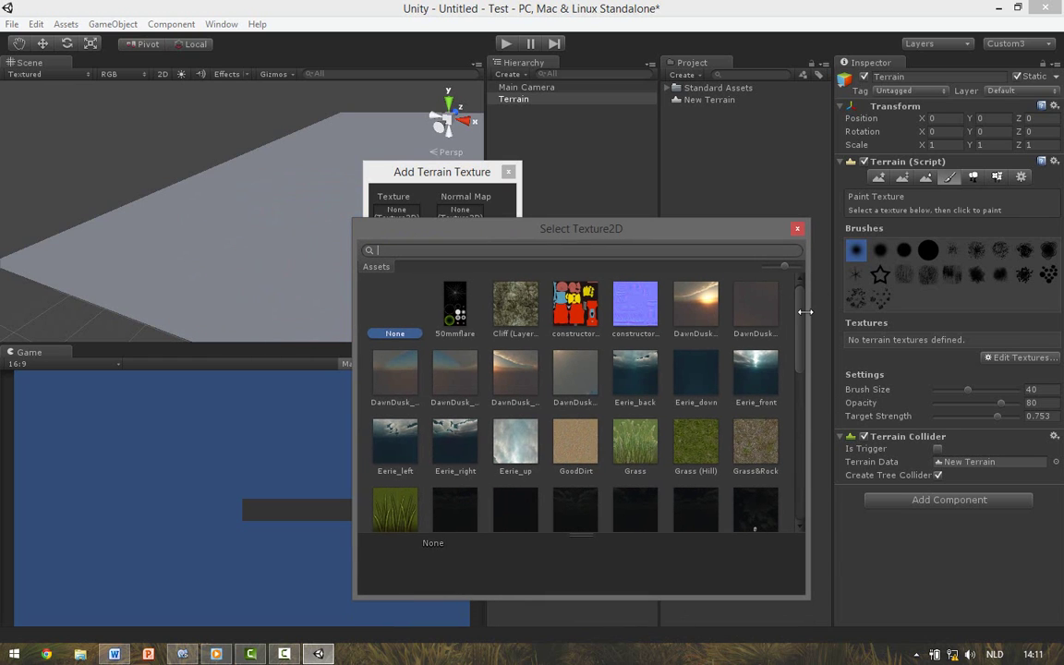
scroll(802, 325, down, 2)
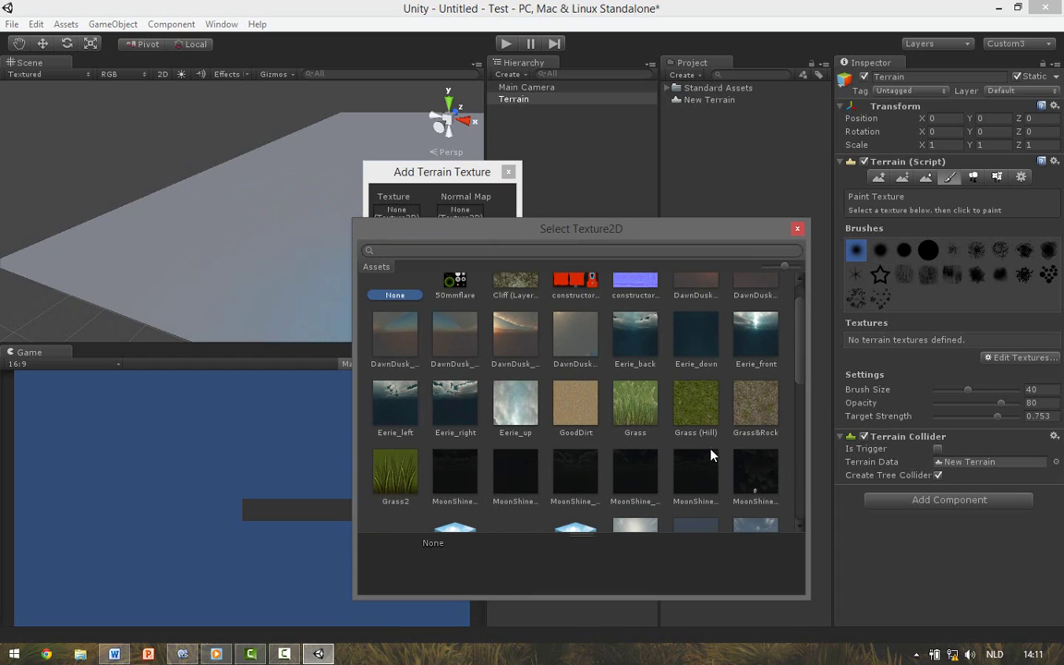
click(699, 390)
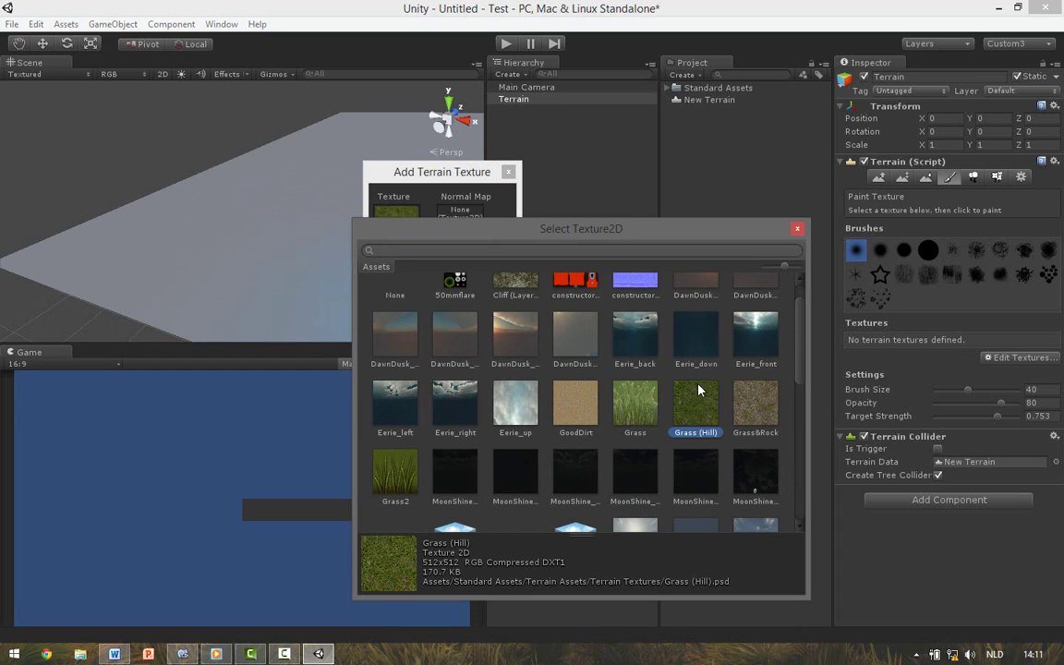
click(797, 230)
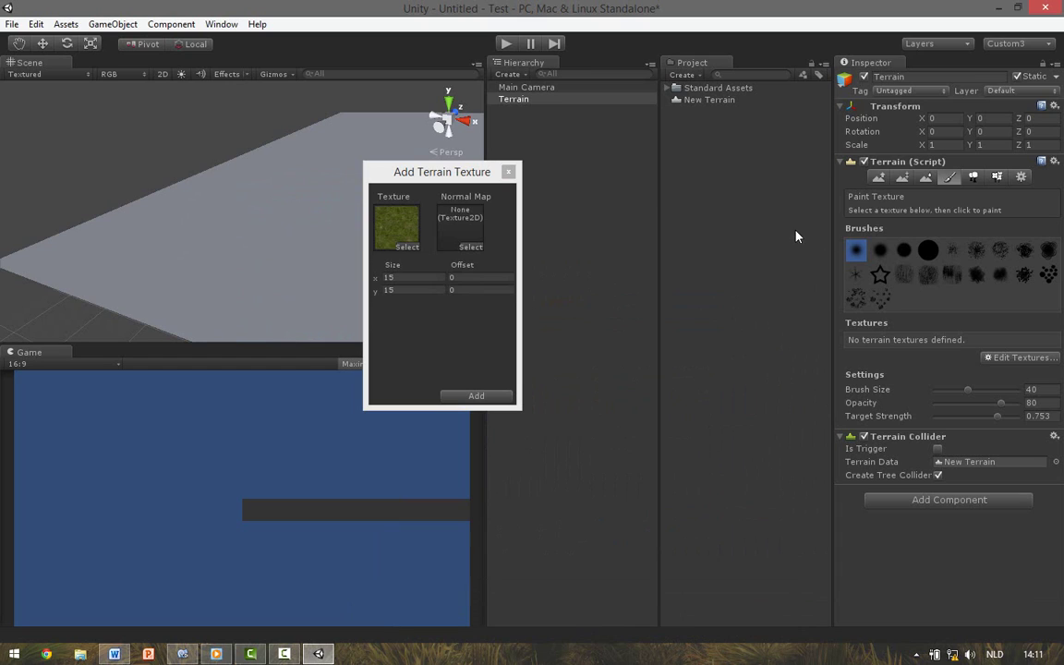
click(480, 397)
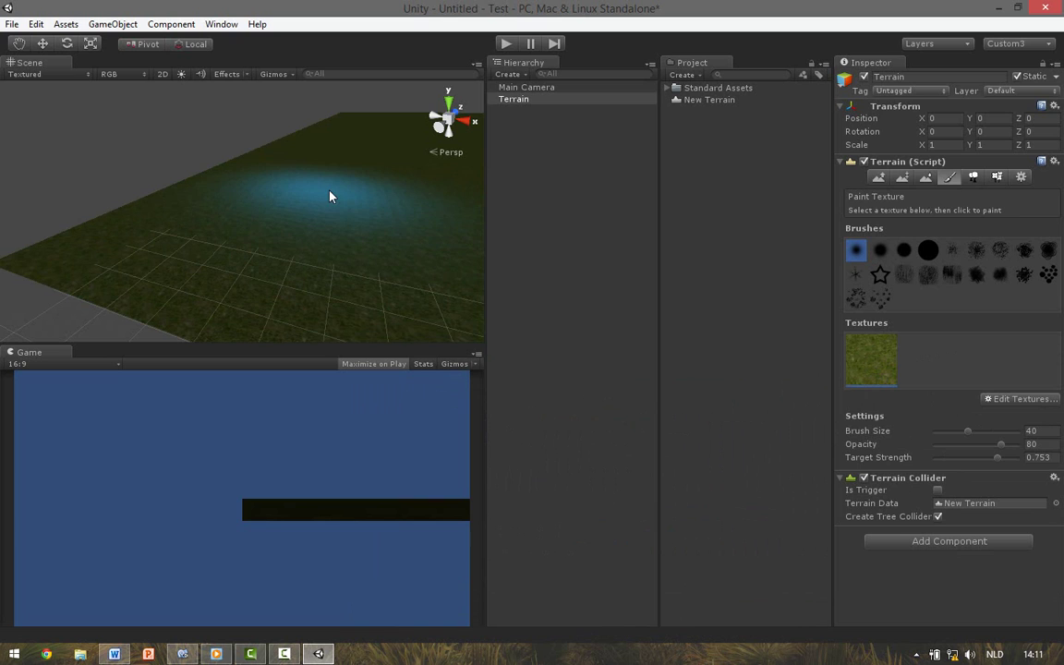
Step: Add a directional light to the scene to illuminate the terrain
mouse_move(287, 224)
alt+mouse_down()
mouse_move(246, 254)
mouse_move(302, 216)
mouse_move(242, 247)
mouse_move(491, 163)
mouse_move(258, 231)
mouse_move(442, 184)
alt+mouse_up()
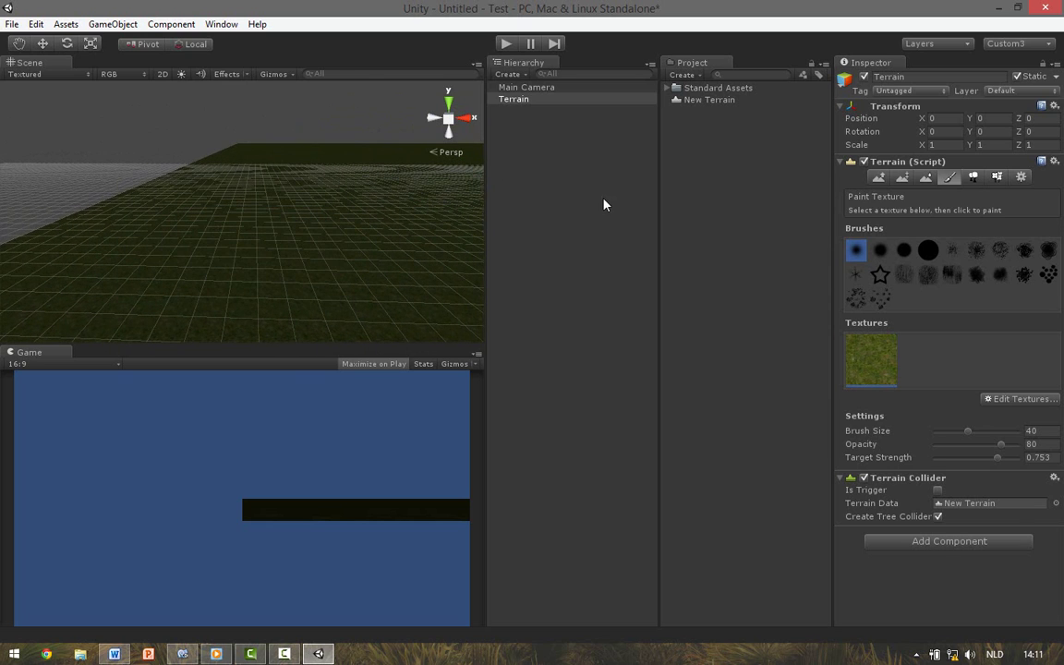
click(515, 76)
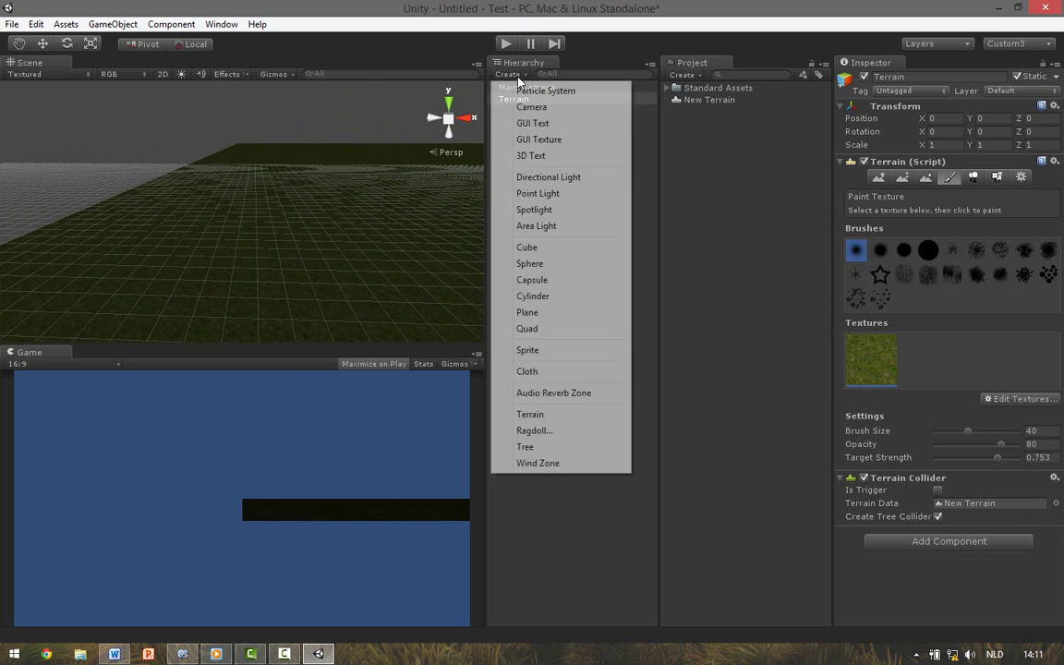
click(553, 176)
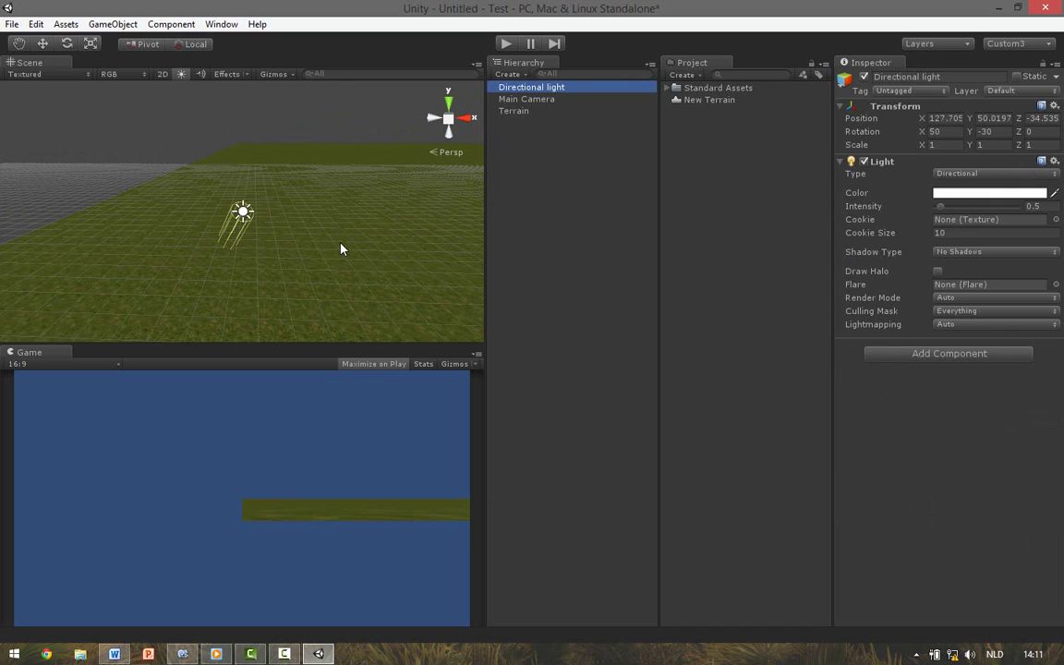
Step: Raise a long ridge of rugged hills across the terrain with the streaky textured brush at size 66
alt+drag(340, 249, 147, 215)
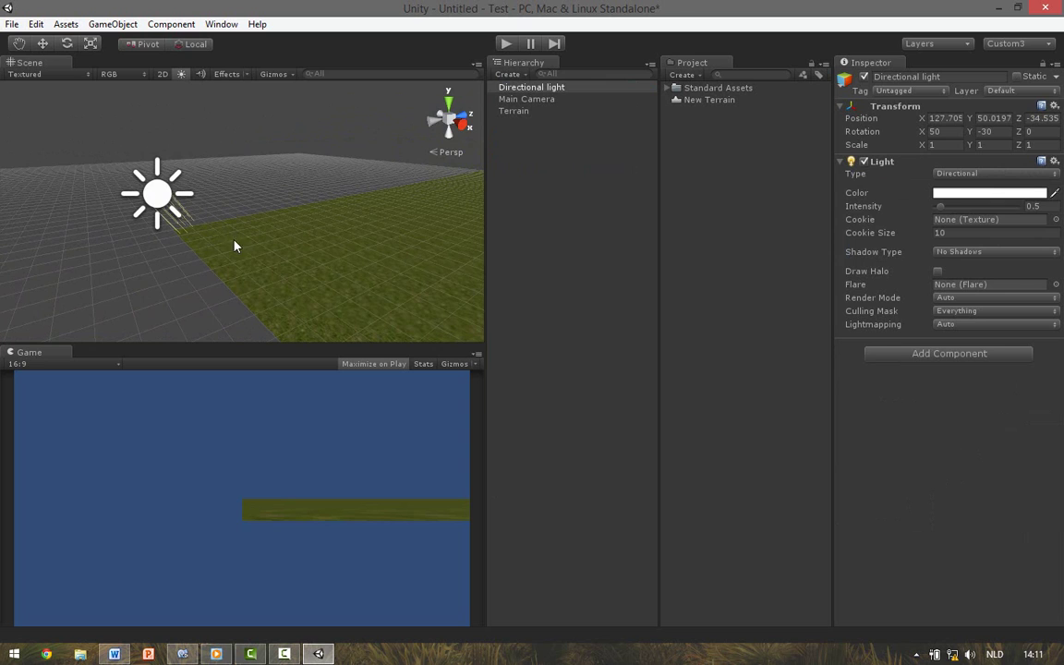
alt+drag(235, 245, 350, 305)
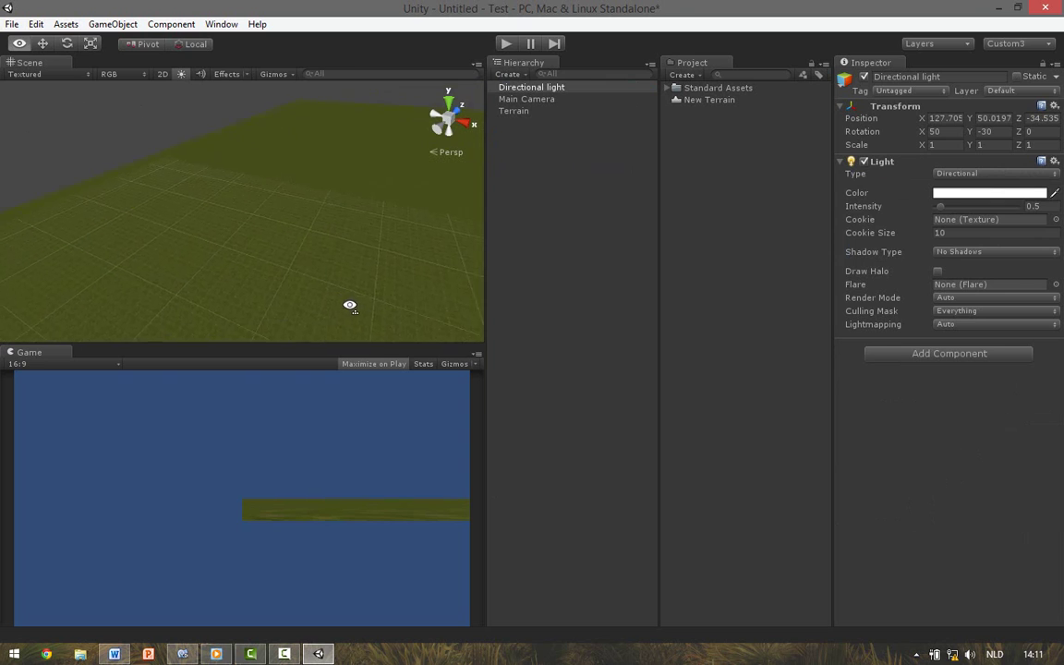
right_drag(349, 304, 356, 319)
right_drag(288, 242, 327, 277)
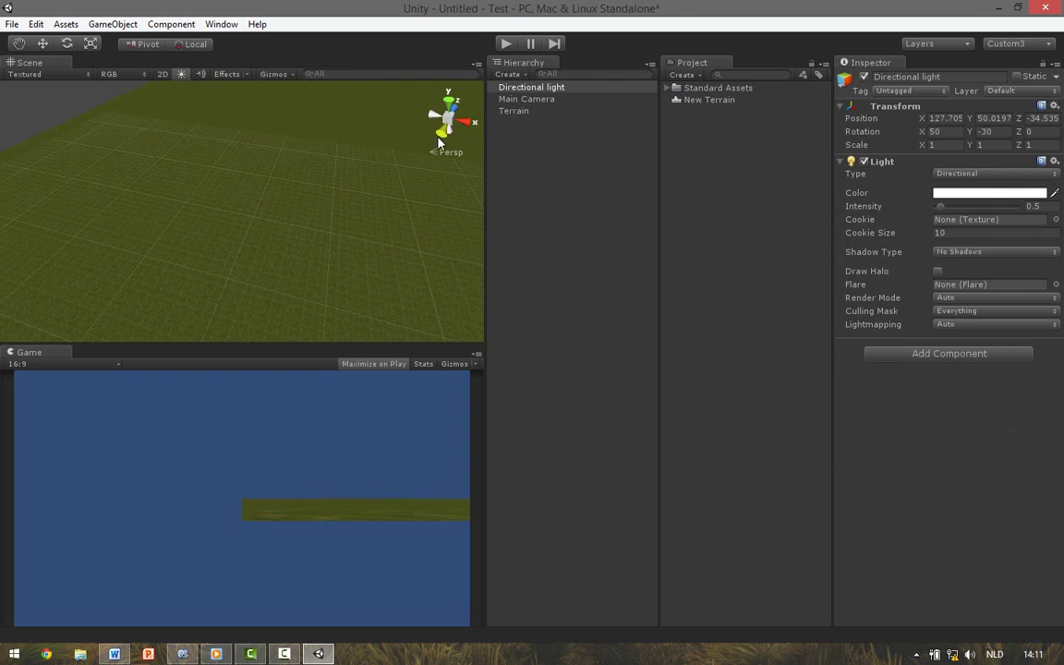
mouse_move(292, 164)
alt+mouse_down()
mouse_move(307, 133)
mouse_move(311, 159)
alt+mouse_up()
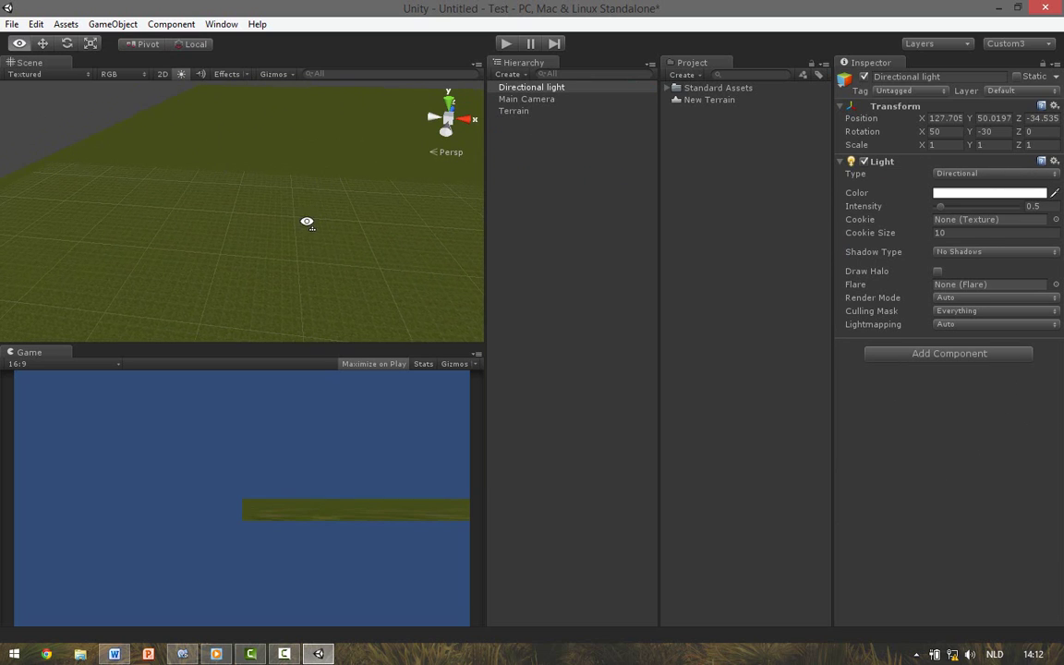
alt+drag(306, 221, 309, 199)
click(519, 112)
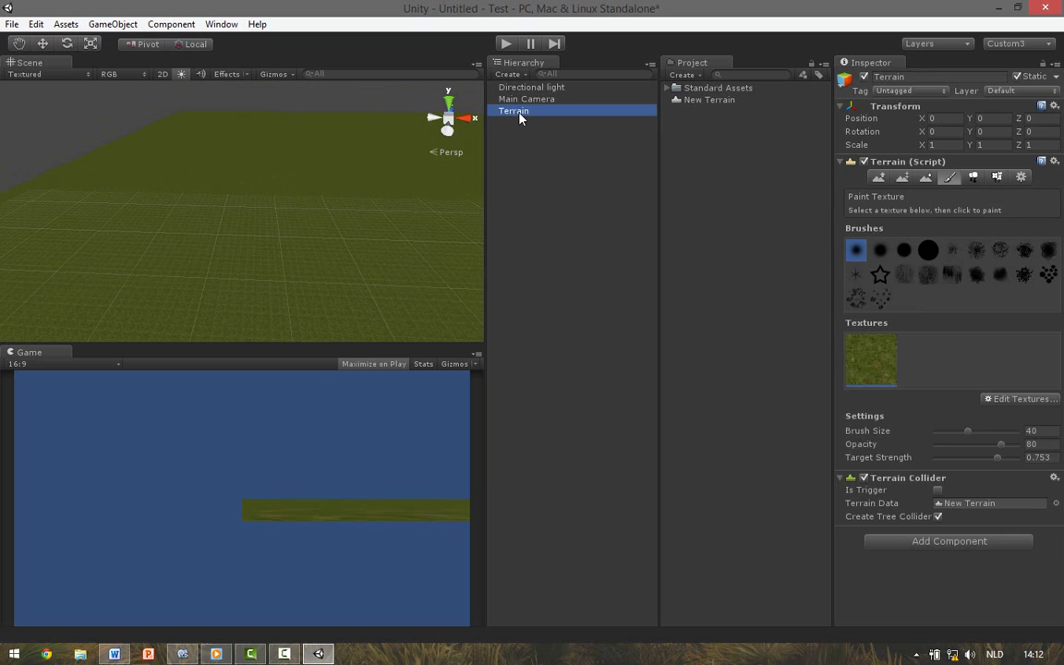
click(879, 179)
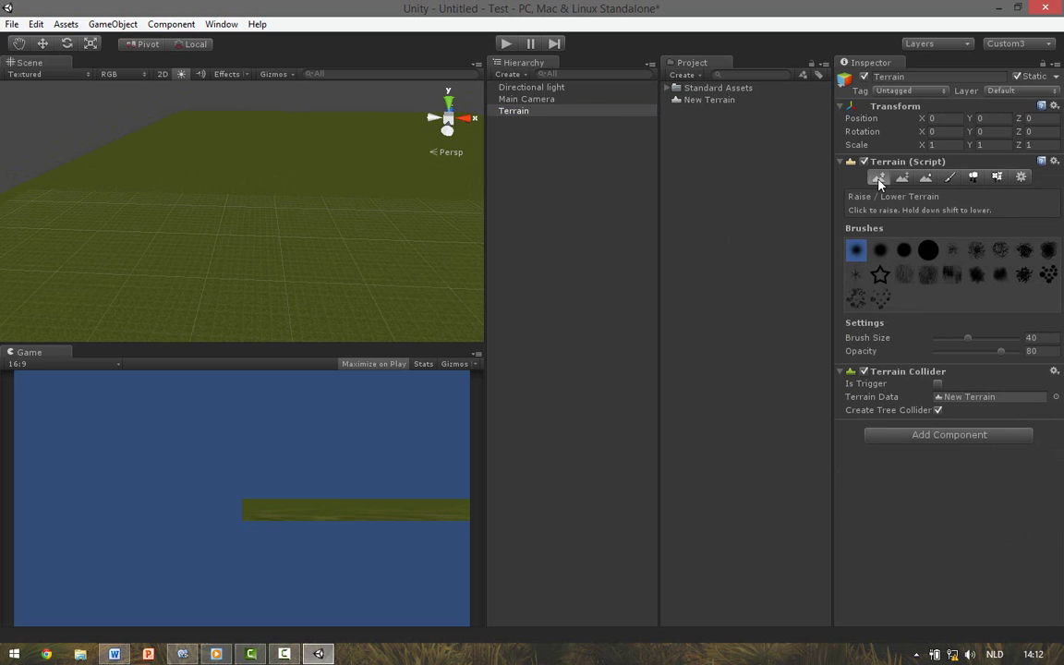
click(903, 275)
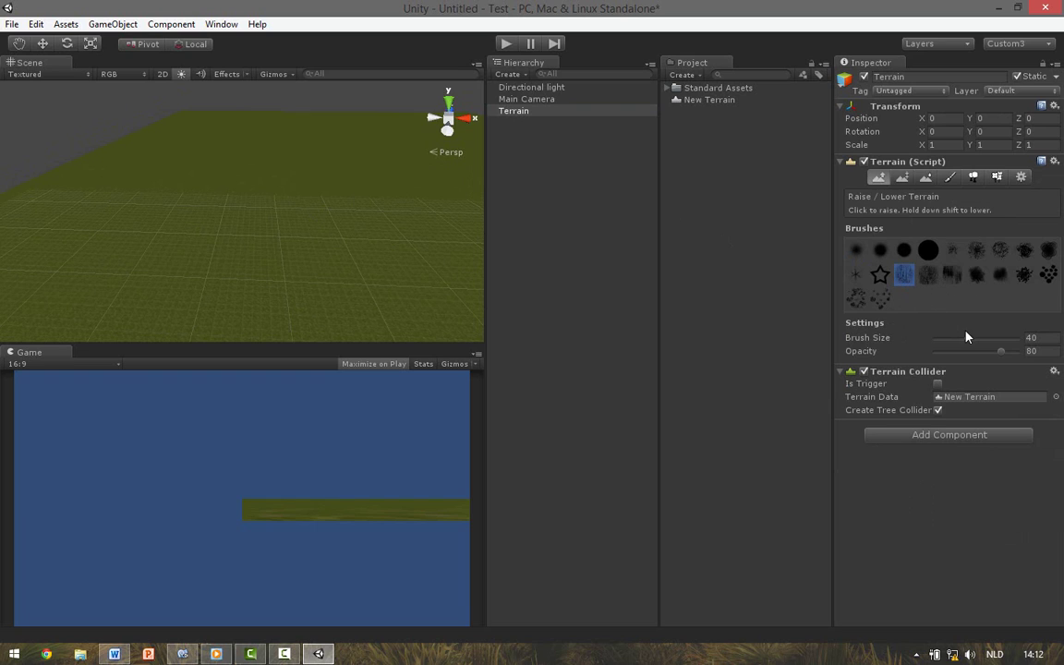
drag(966, 337, 977, 341)
mouse_move(154, 178)
mouse_down()
mouse_move(333, 168)
mouse_move(432, 189)
mouse_move(199, 179)
mouse_move(240, 155)
mouse_move(195, 180)
mouse_up()
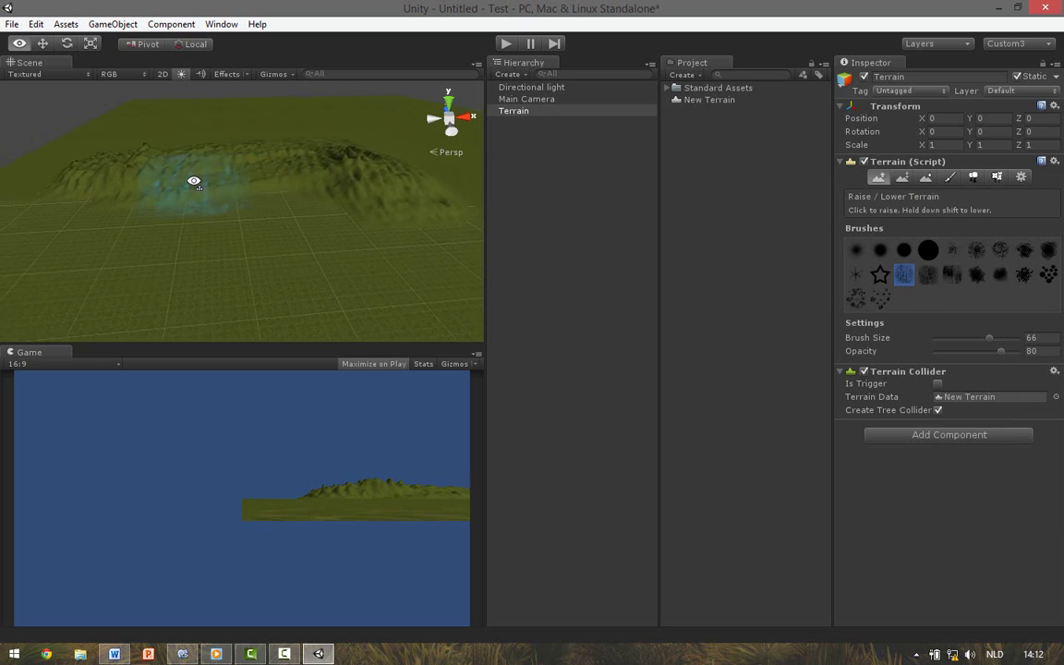
mouse_move(289, 172)
mouse_down()
mouse_move(63, 164)
mouse_move(120, 164)
mouse_up()
right_drag(176, 150, 188, 138)
alt+drag(189, 138, 316, 138)
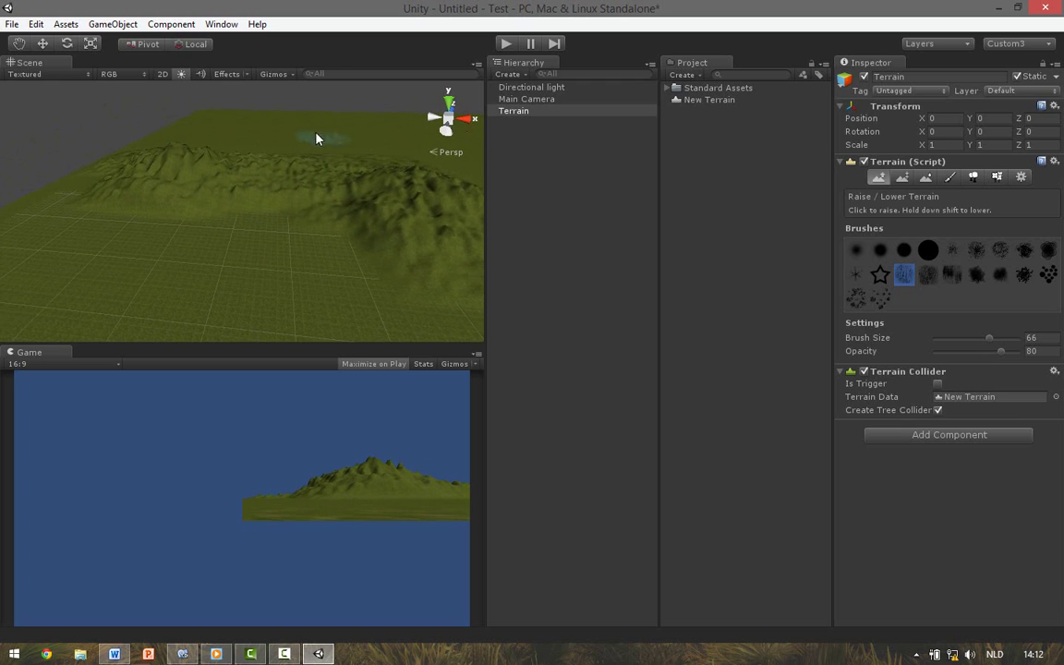
Step: Raise the ridge higher with a soft round brush and a rough textured brush, extending rugged hills along the terrain at size 66
click(879, 250)
drag(440, 190, 379, 182)
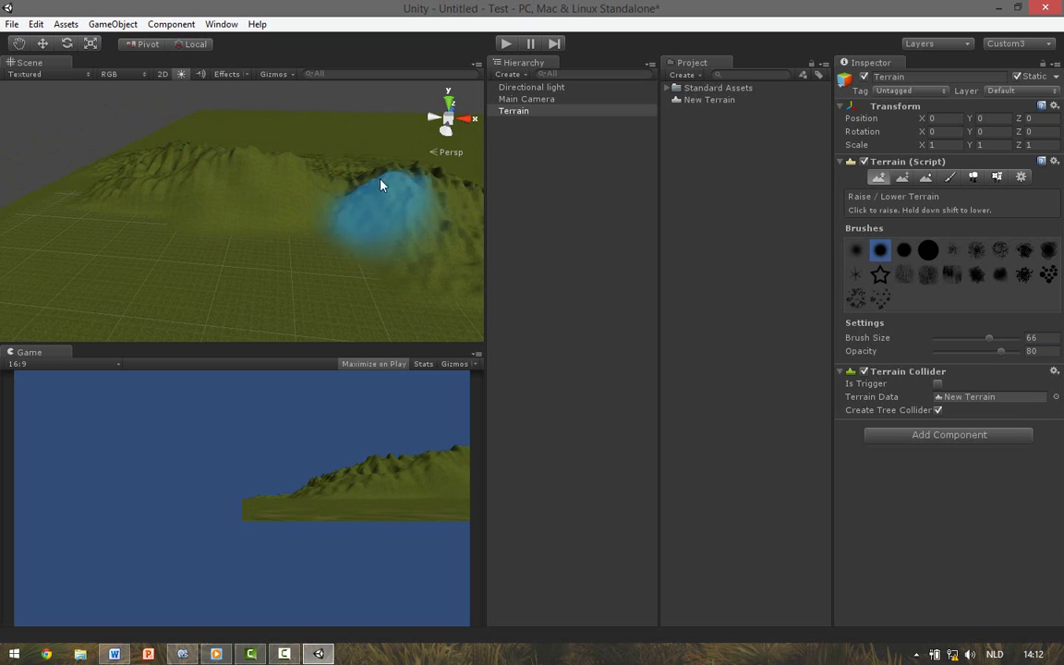
click(936, 275)
mouse_move(314, 260)
mouse_down()
mouse_move(135, 213)
mouse_move(379, 183)
mouse_move(133, 199)
mouse_move(286, 190)
mouse_move(357, 213)
mouse_move(335, 194)
mouse_up()
right_drag(331, 192, 205, 186)
drag(204, 185, 121, 198)
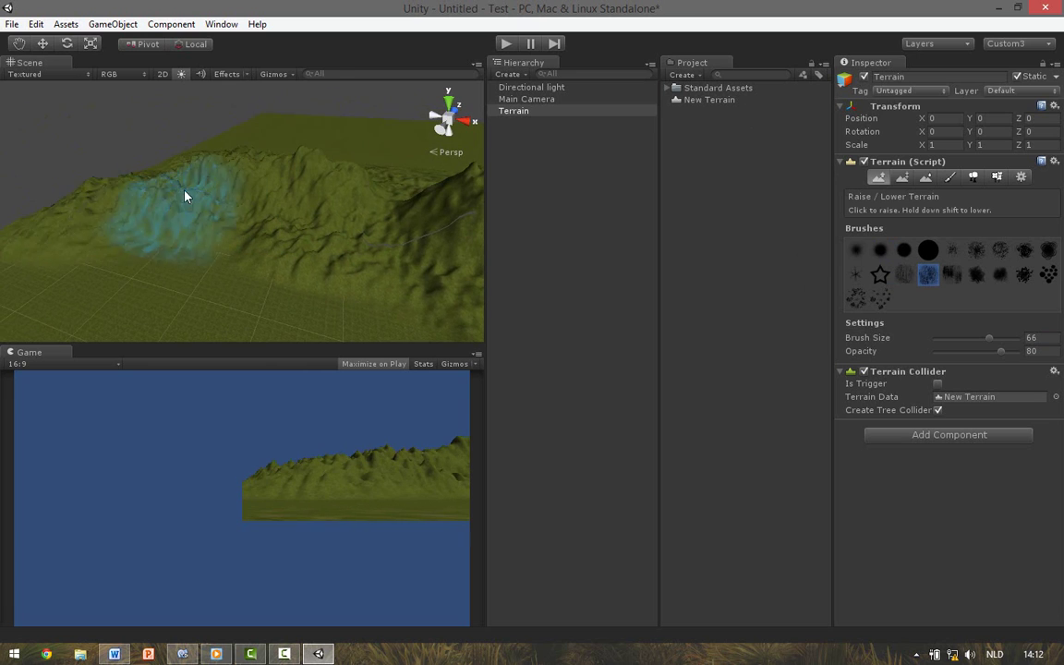
Step: Raise a round plateau before the hills with the solid round brush at size 88, opacity 19, and sink a size-42 basin into its centre
mouse_move(187, 195)
alt+mouse_down()
mouse_move(363, 174)
mouse_move(180, 179)
mouse_move(199, 191)
mouse_move(352, 197)
mouse_move(304, 199)
mouse_move(366, 242)
mouse_move(216, 228)
mouse_move(297, 237)
mouse_move(88, 242)
mouse_move(113, 249)
mouse_move(59, 275)
mouse_move(223, 196)
mouse_move(445, 166)
mouse_move(466, 172)
alt+mouse_up()
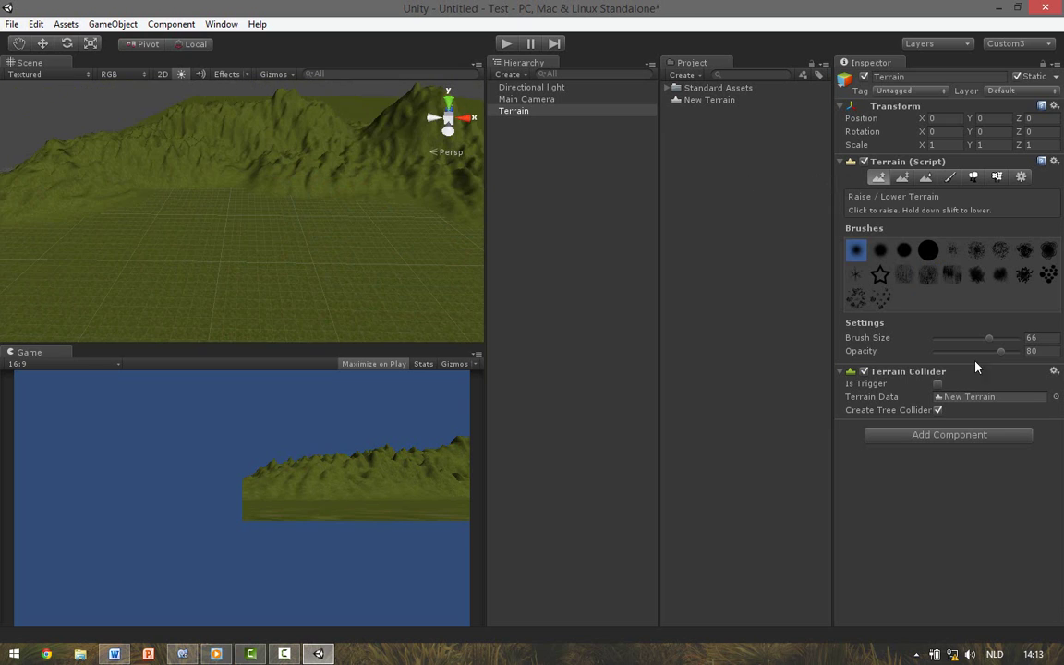
drag(970, 346, 959, 346)
drag(995, 354, 952, 354)
click(928, 249)
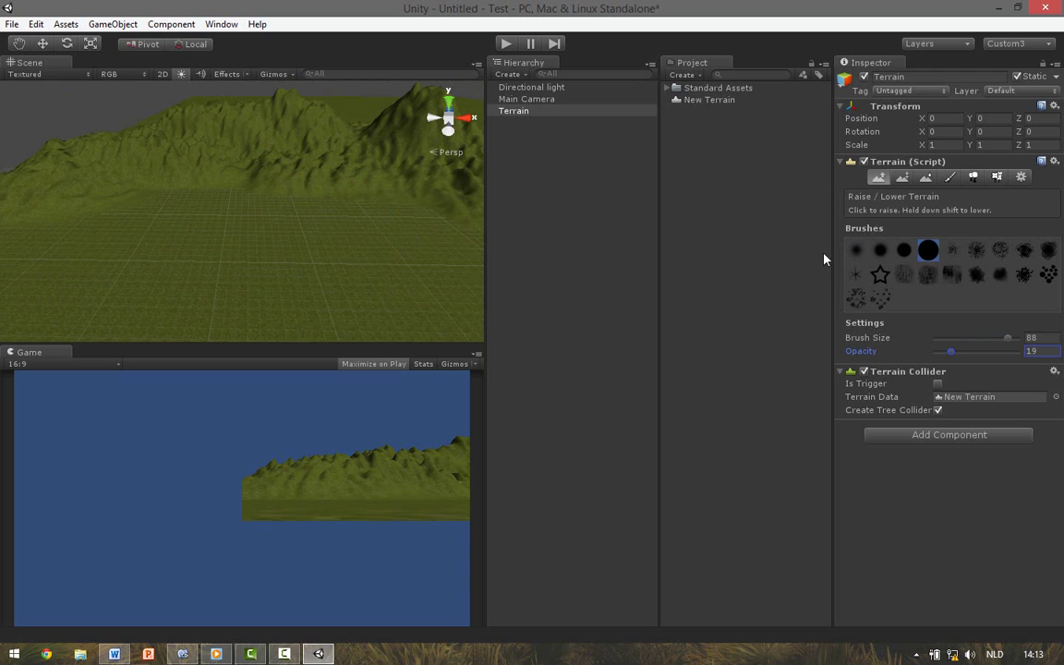
drag(257, 254, 259, 249)
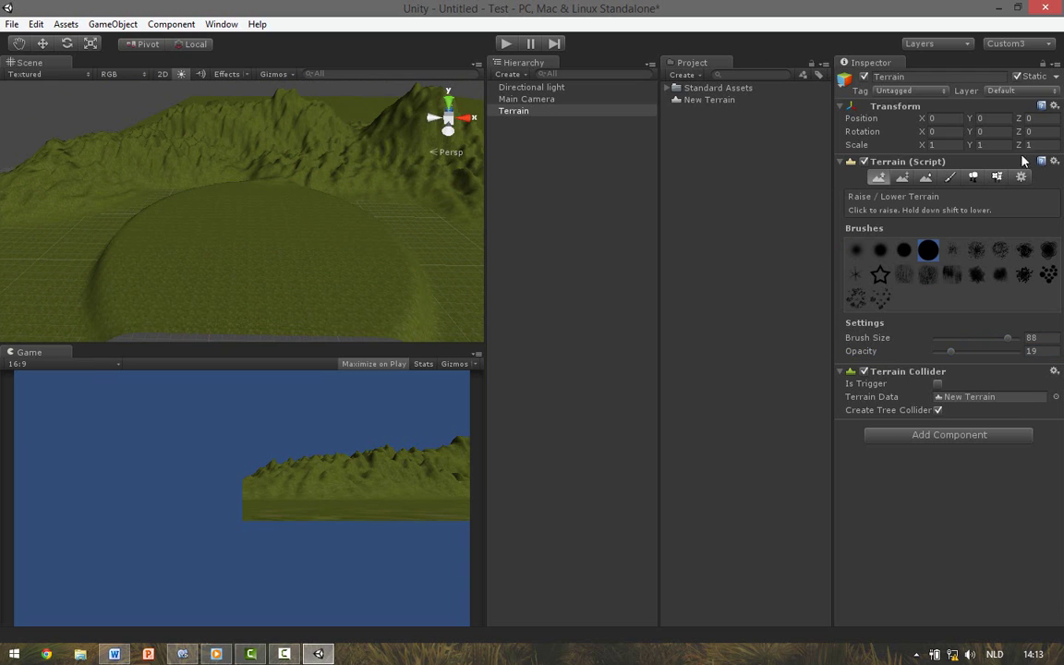
drag(994, 341, 970, 340)
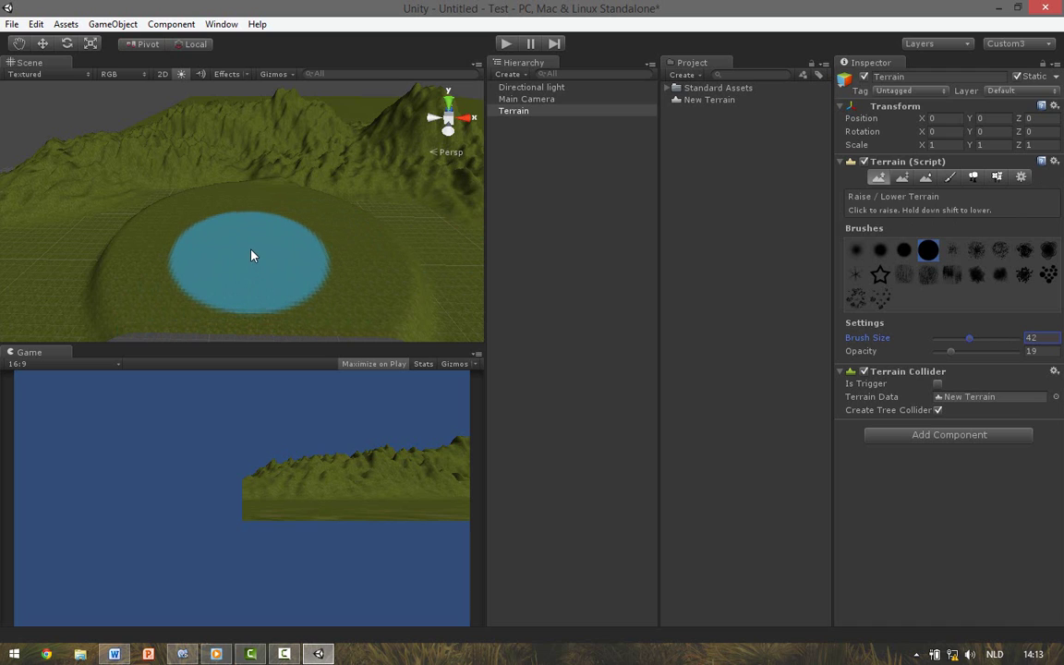
mouse_move(259, 256)
shift+mouse_down()
mouse_move(300, 156)
mouse_move(315, 197)
mouse_move(261, 190)
mouse_move(277, 214)
mouse_move(351, 221)
mouse_move(375, 237)
mouse_move(248, 151)
shift+mouse_up()
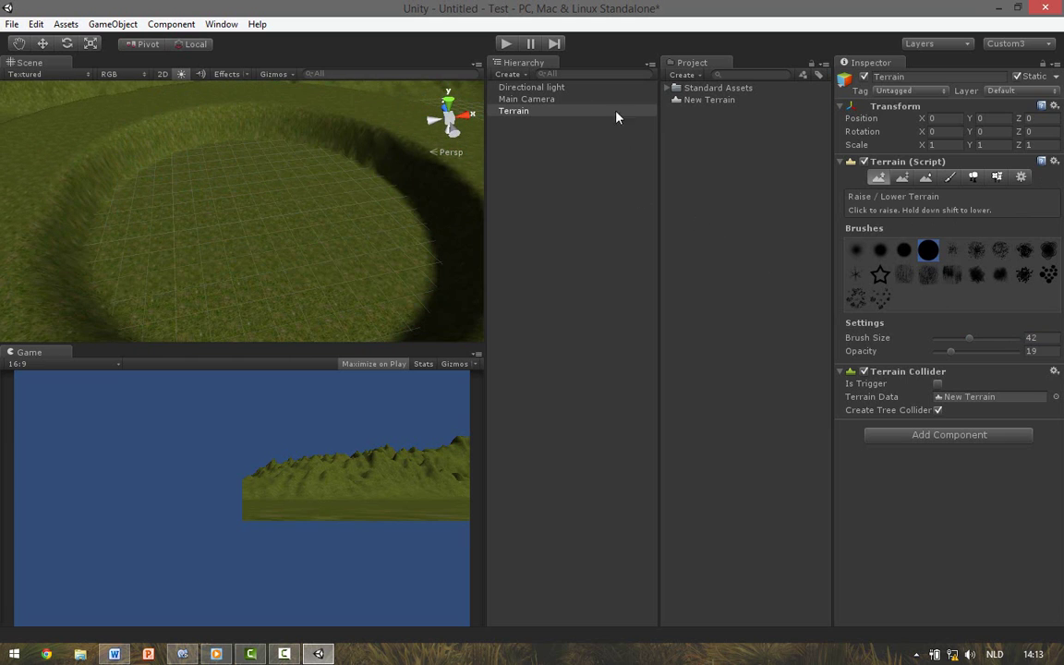
Step: Place the Daylight Simple Water prefab from the Water (Basic) standard assets in the middle of the basin
click(666, 87)
click(677, 148)
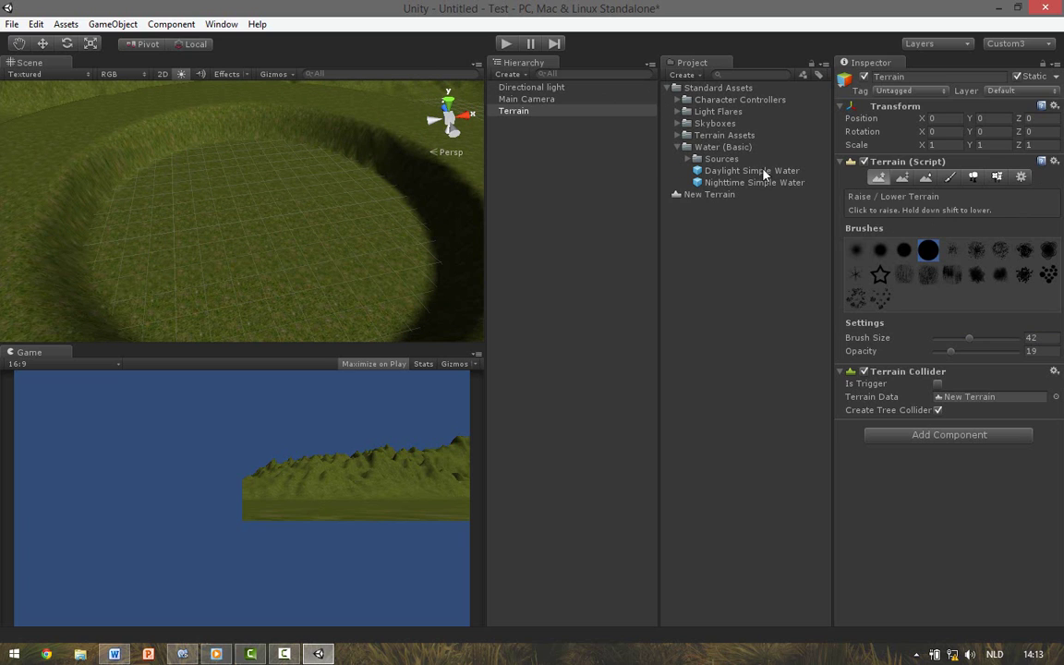
drag(765, 170, 256, 225)
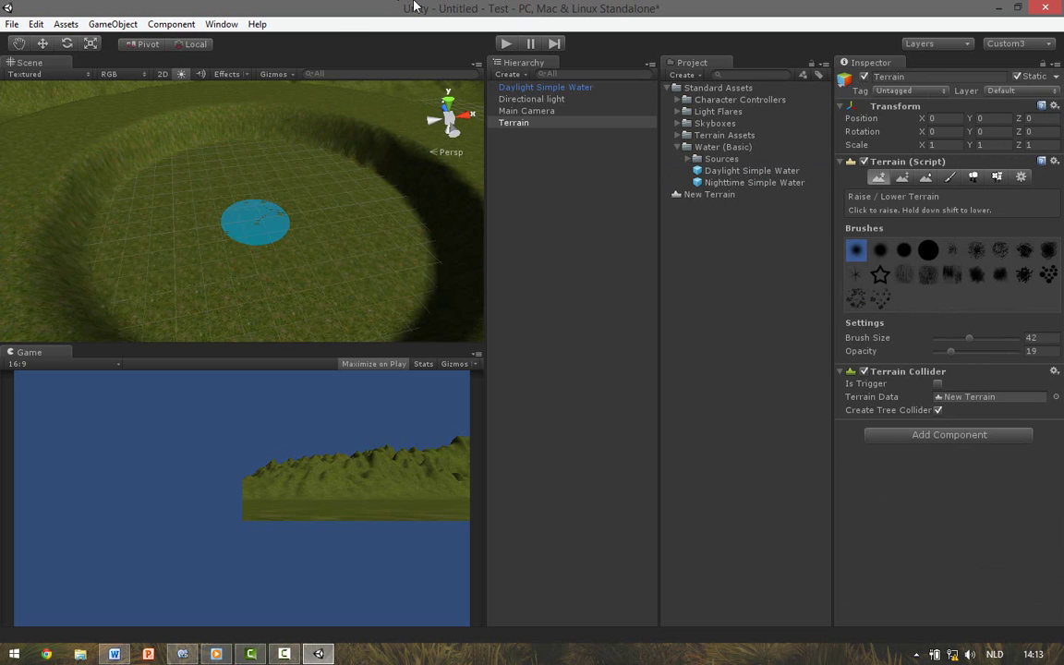
Step: Scale the water plane uniformly to about 118 in X and Z so it spans the basin
click(544, 87)
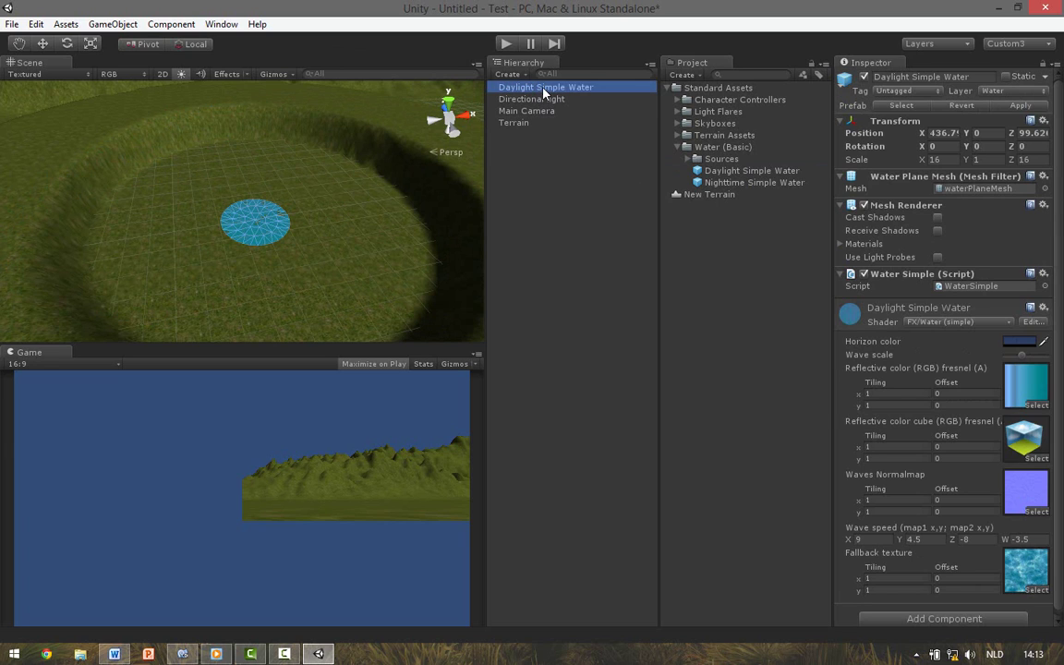
click(90, 46)
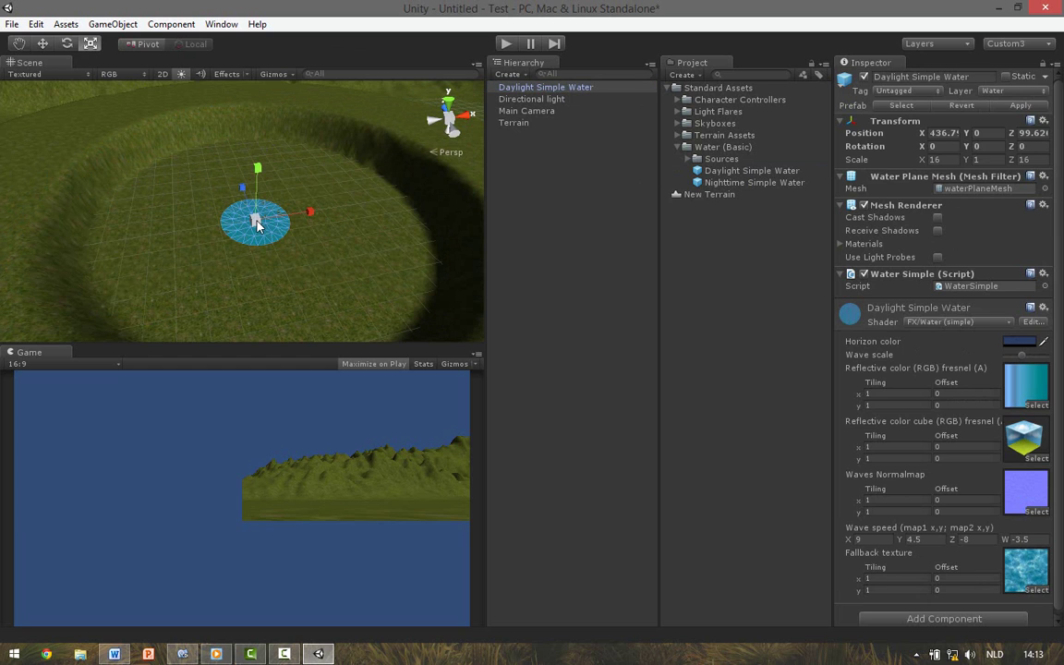
drag(255, 227, 606, 587)
alt+drag(334, 262, 143, 201)
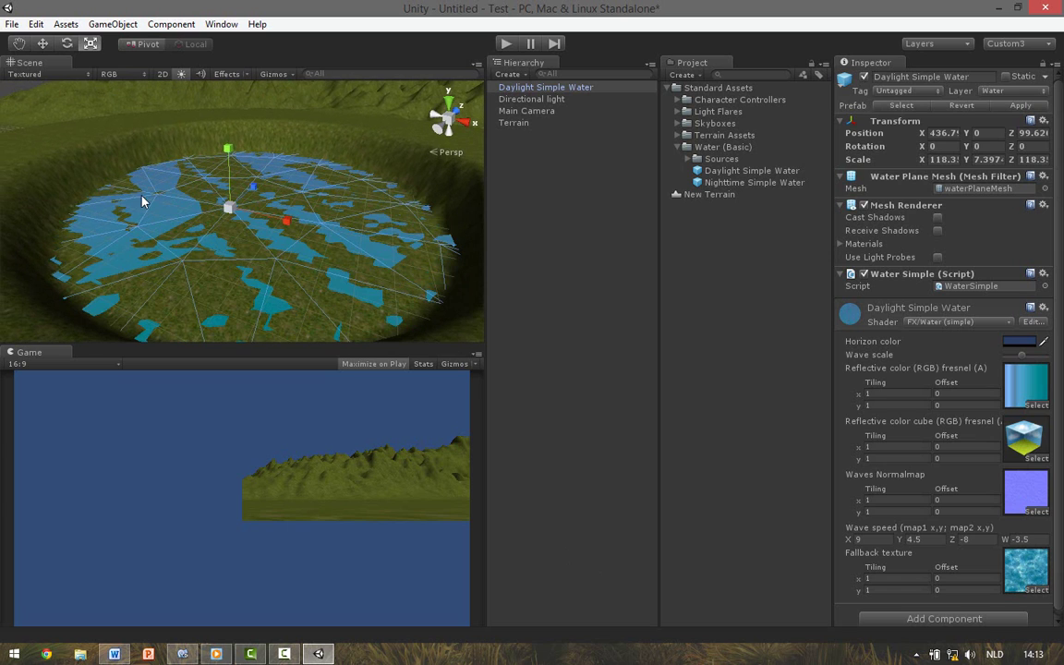
Step: Raise the water plane vertically to a Y position of about 15.89 to fill the basin
click(43, 43)
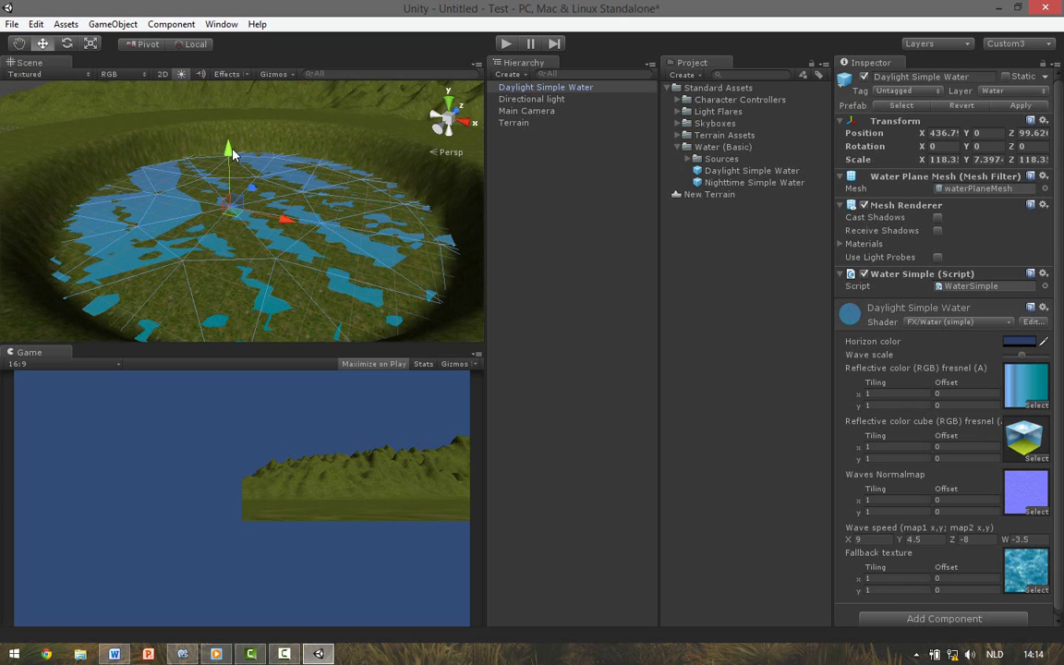
drag(232, 154, 230, 125)
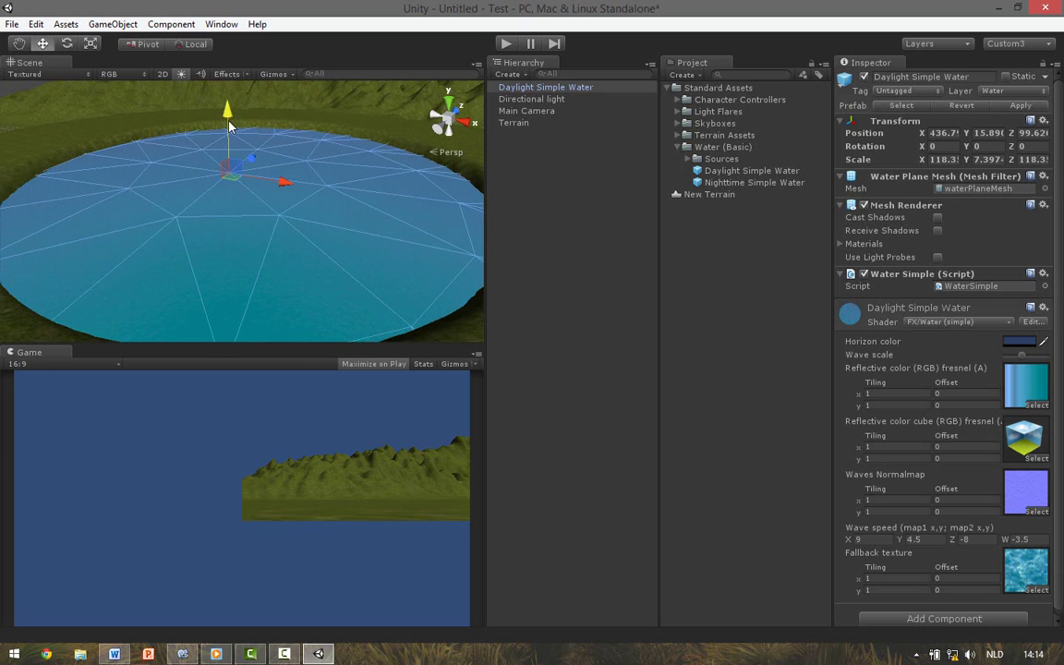
mouse_move(285, 189)
right_down()
mouse_move(211, 188)
mouse_move(292, 214)
mouse_move(302, 200)
right_up()
alt+drag(302, 199, 244, 233)
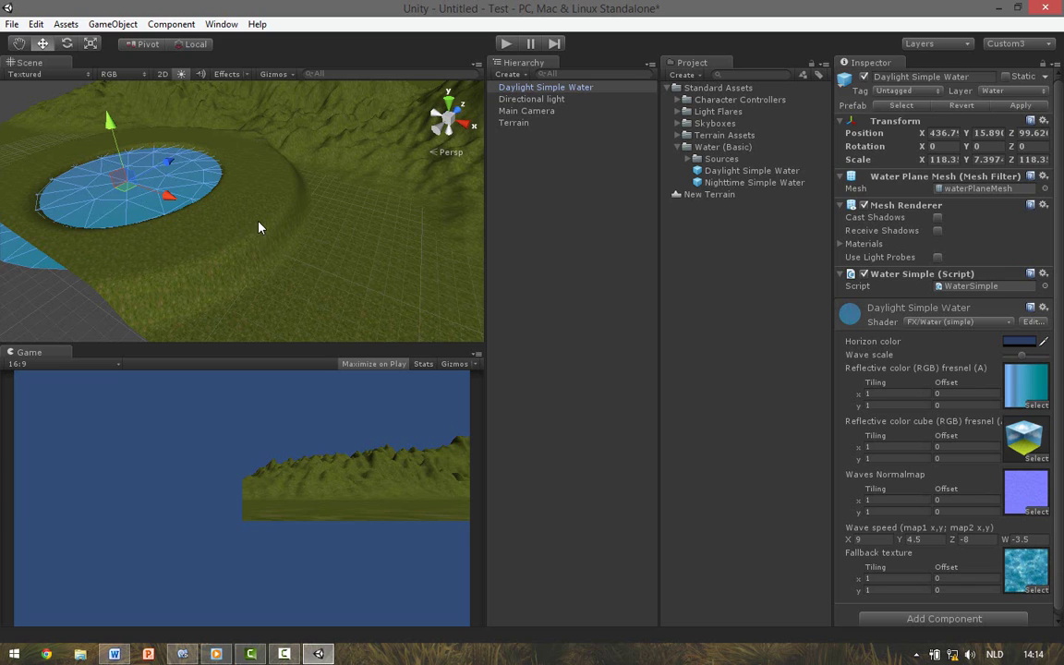
Step: Smooth the plateau's outer slope around the lake using Smooth Height with the softest round brush at size 78
click(527, 123)
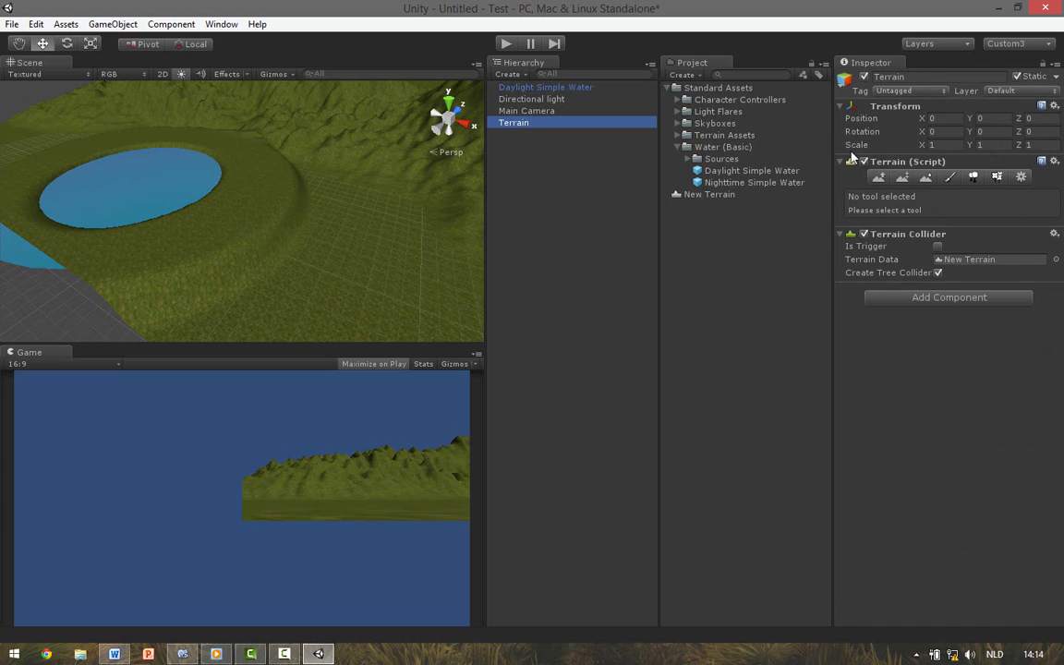
click(926, 177)
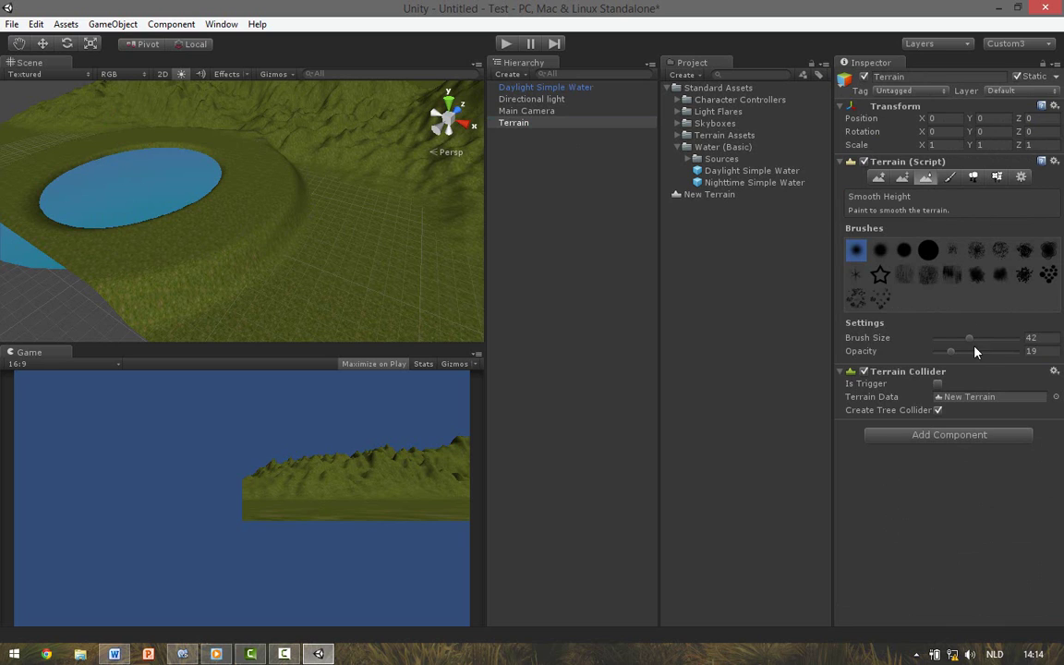
drag(976, 338, 998, 339)
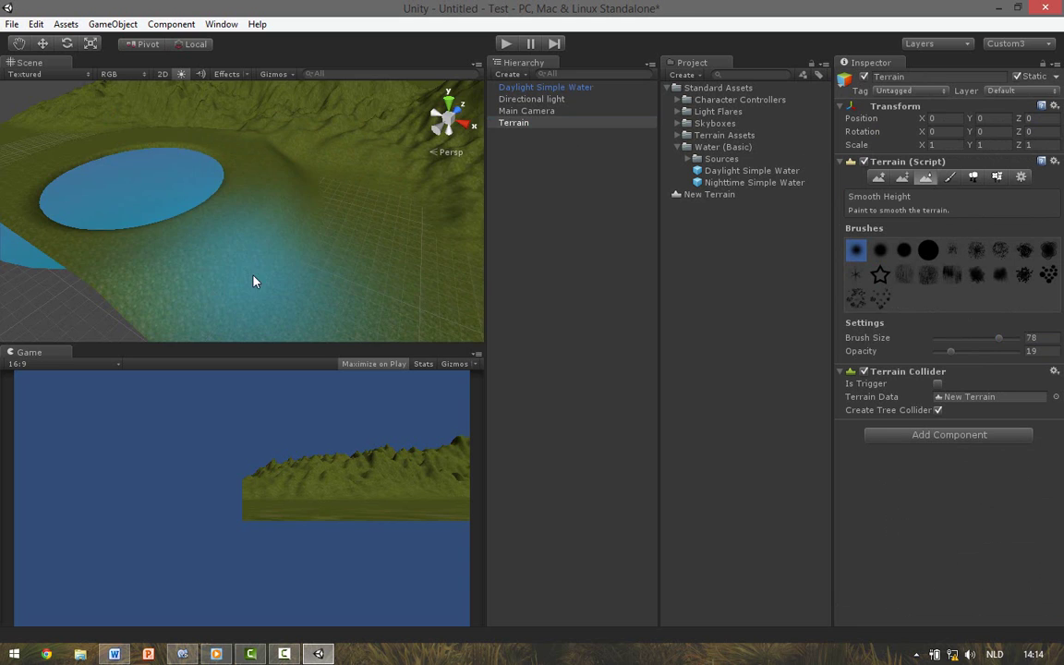
mouse_move(255, 281)
alt+mouse_down()
mouse_move(183, 116)
mouse_move(300, 119)
mouse_move(274, 136)
mouse_move(5, 194)
alt+mouse_up()
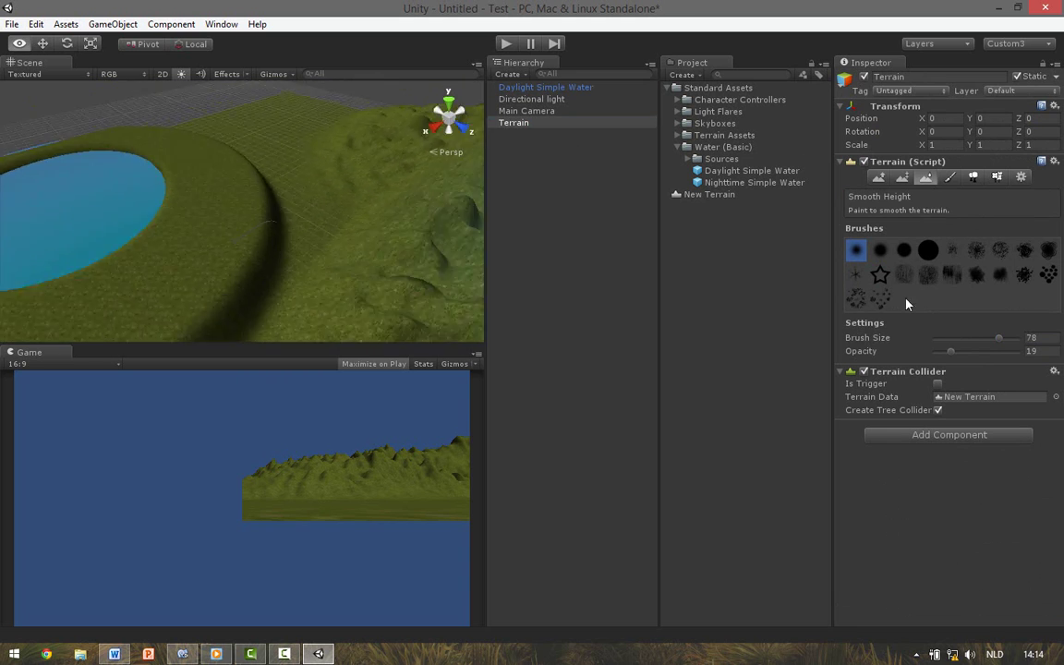
alt+drag(907, 304, 462, 406)
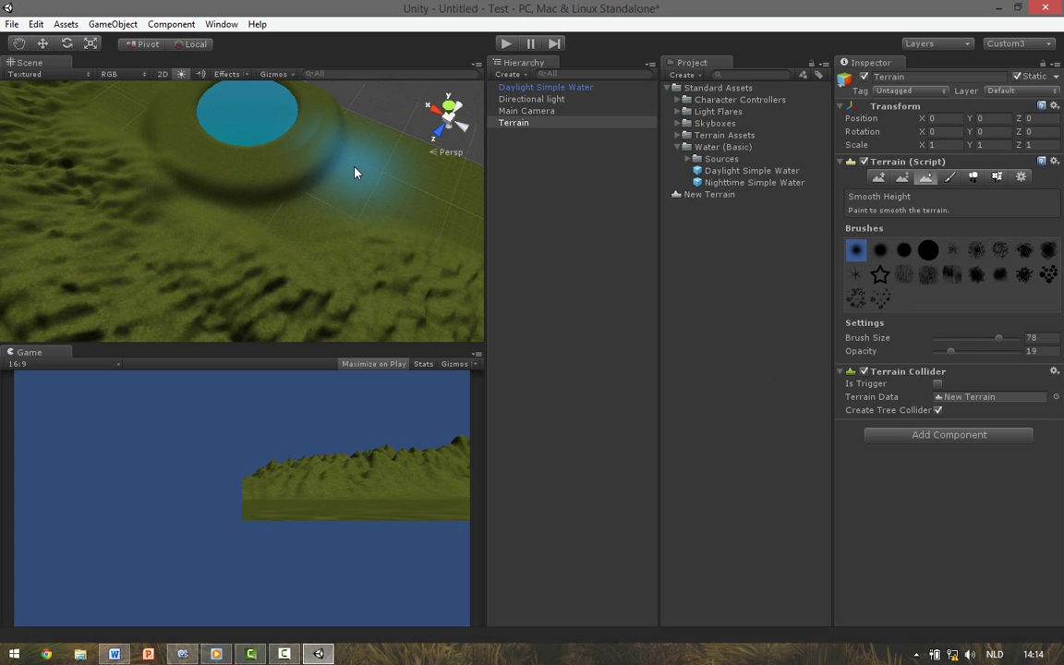
Step: Smooth the remaining plateau edge between the lake and the hills with the second round brush at opacity 35
click(881, 251)
click(998, 338)
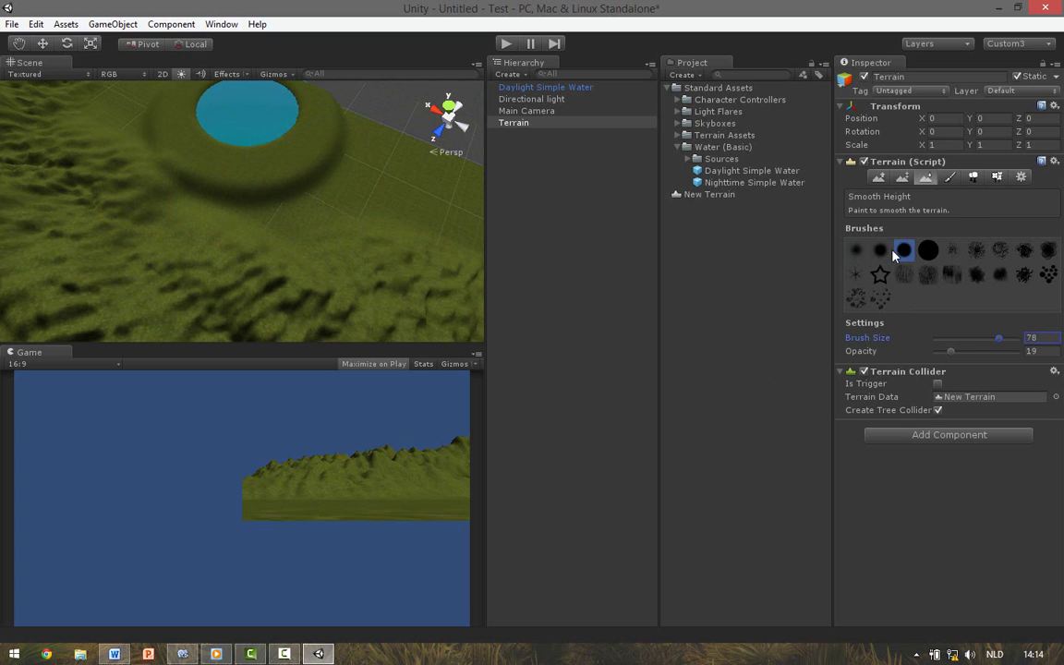
click(965, 354)
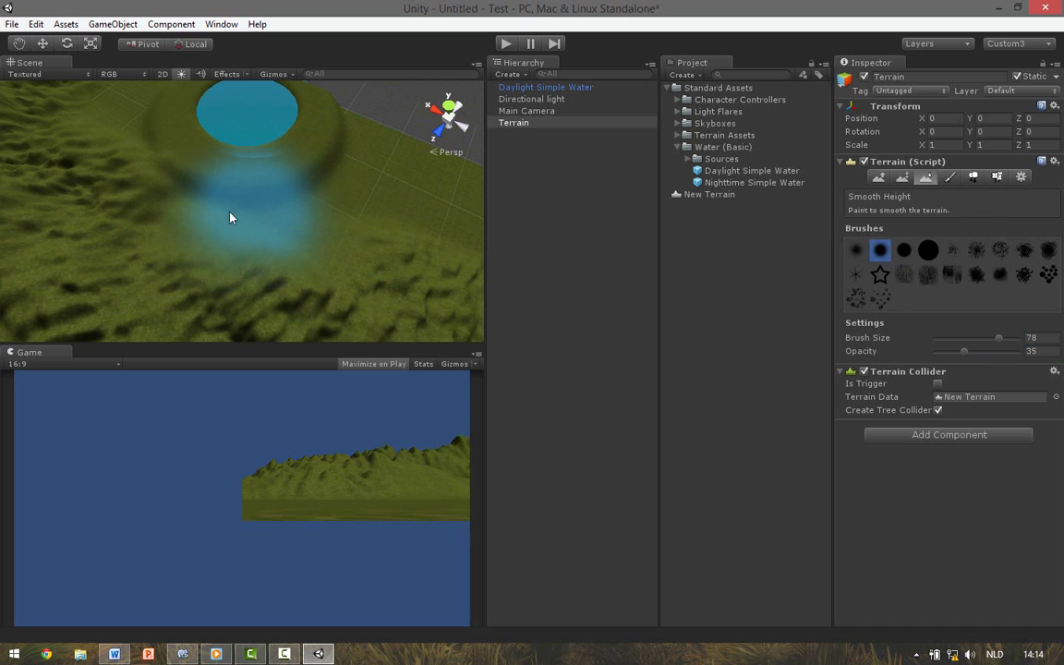
mouse_move(154, 200)
mouse_down()
mouse_move(290, 213)
mouse_move(351, 195)
mouse_move(360, 151)
mouse_up()
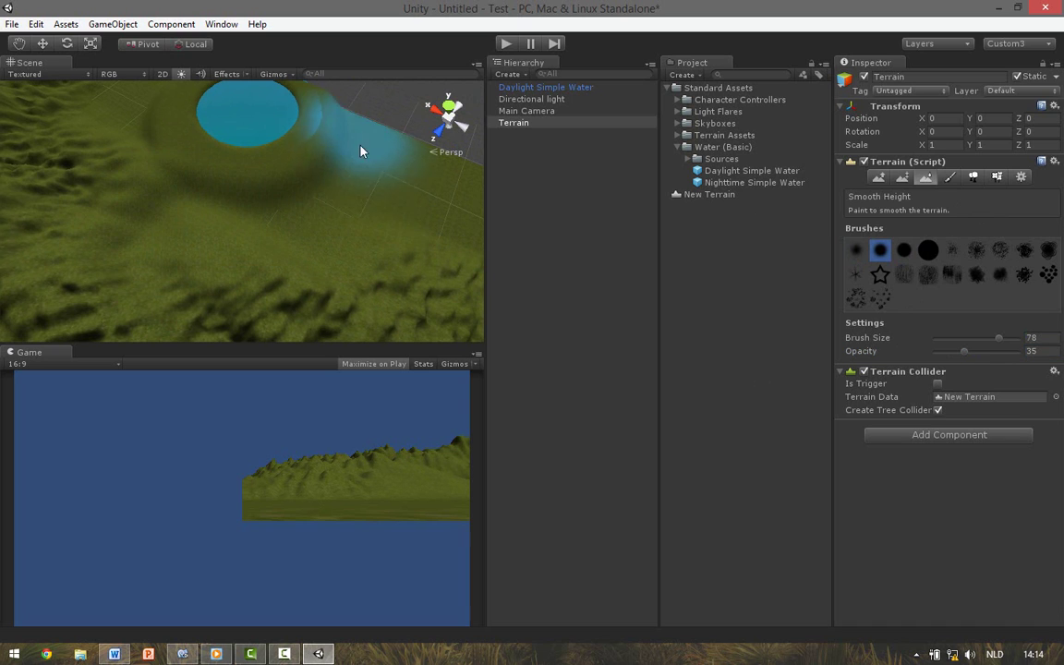
Step: Raise uneven ground around the lake with the rough textured brush at size 78 and opacity 35
click(878, 177)
click(928, 275)
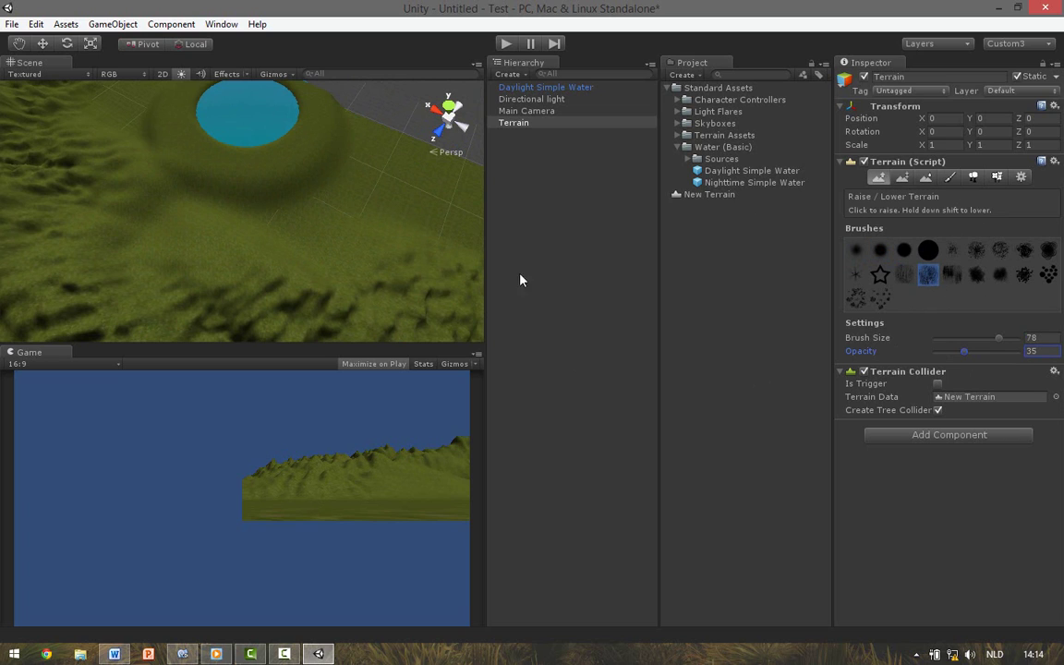
click(327, 229)
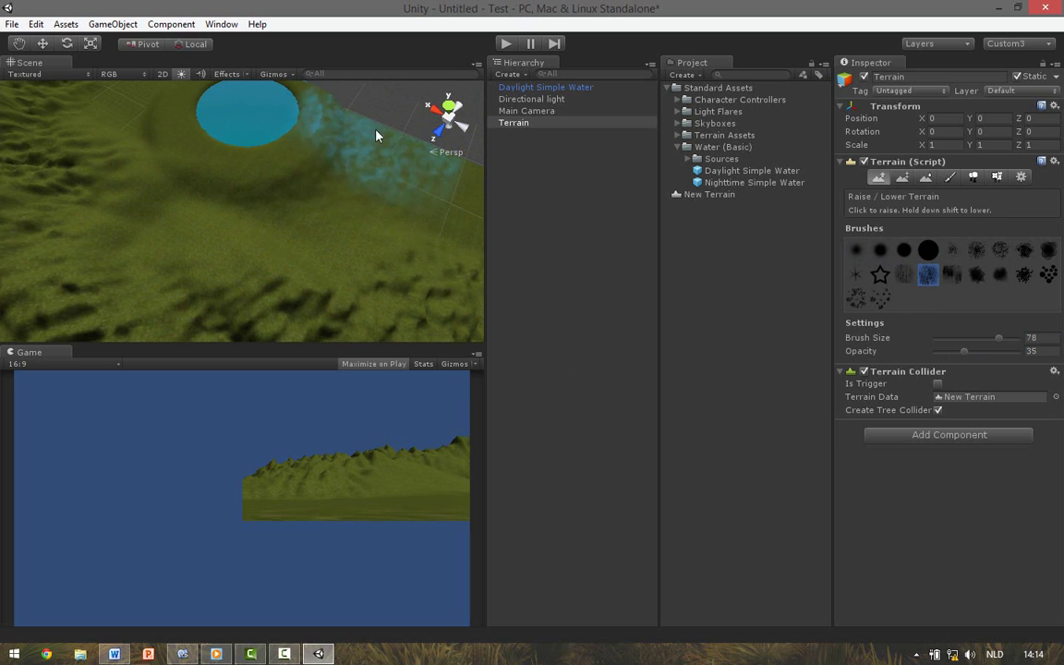
Step: Add the Palm object as a tree type for the terrain with a bend factor of 0
alt+drag(71, 112, 103, 129)
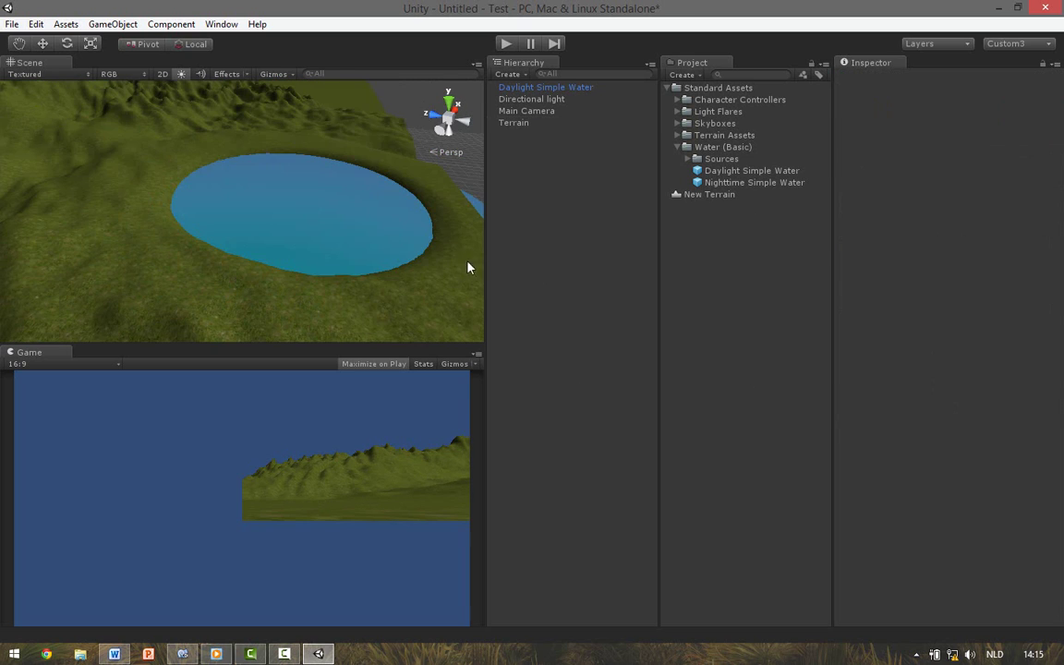
click(517, 123)
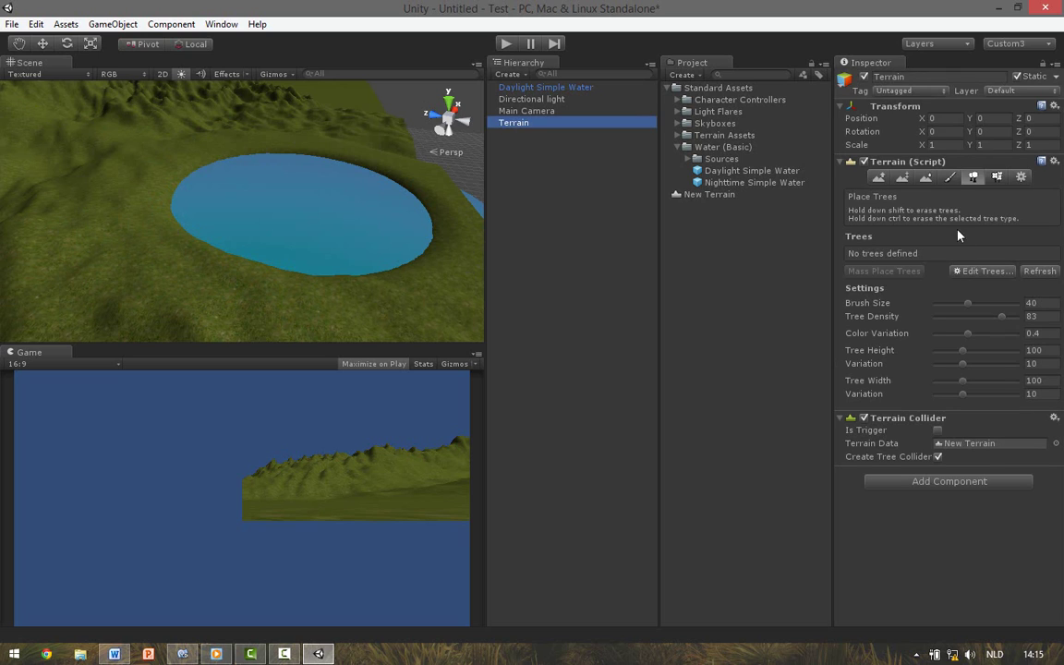
click(980, 182)
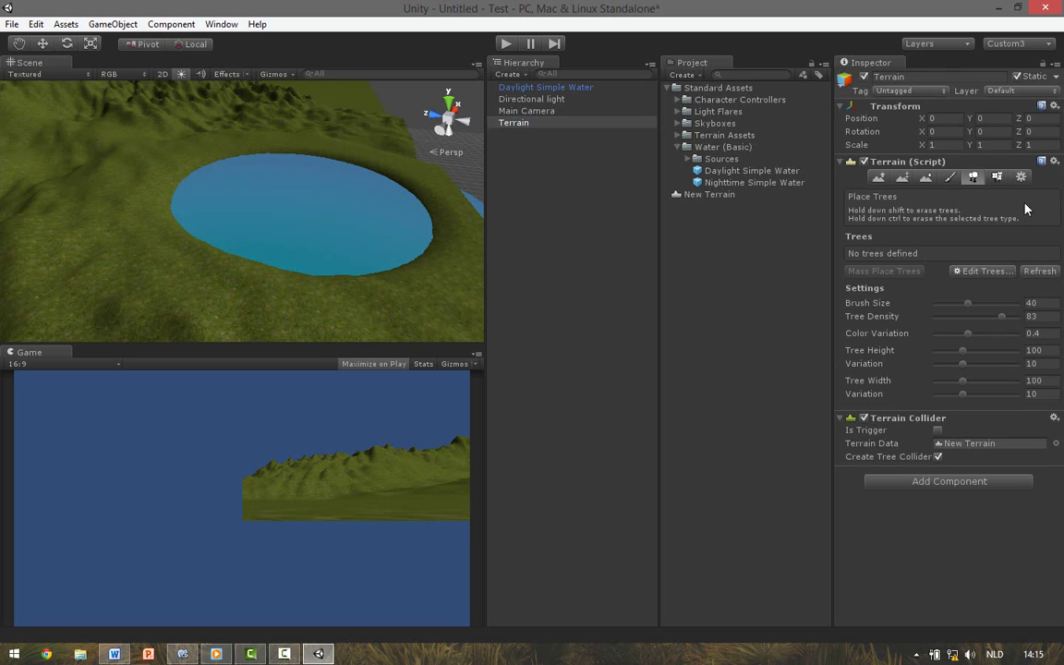
click(972, 274)
click(988, 277)
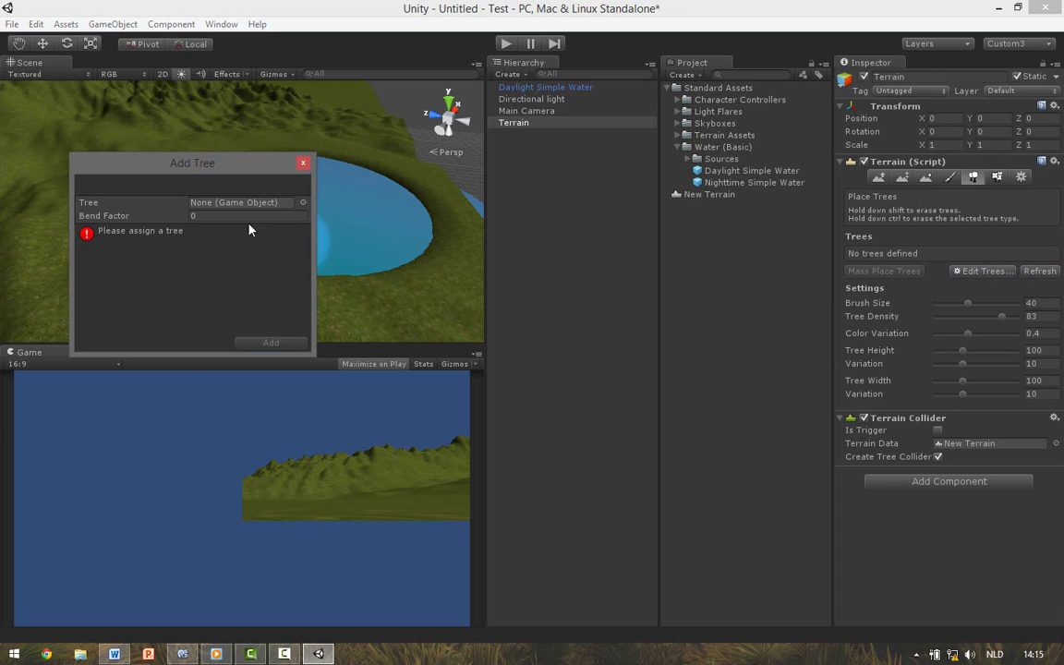
click(303, 204)
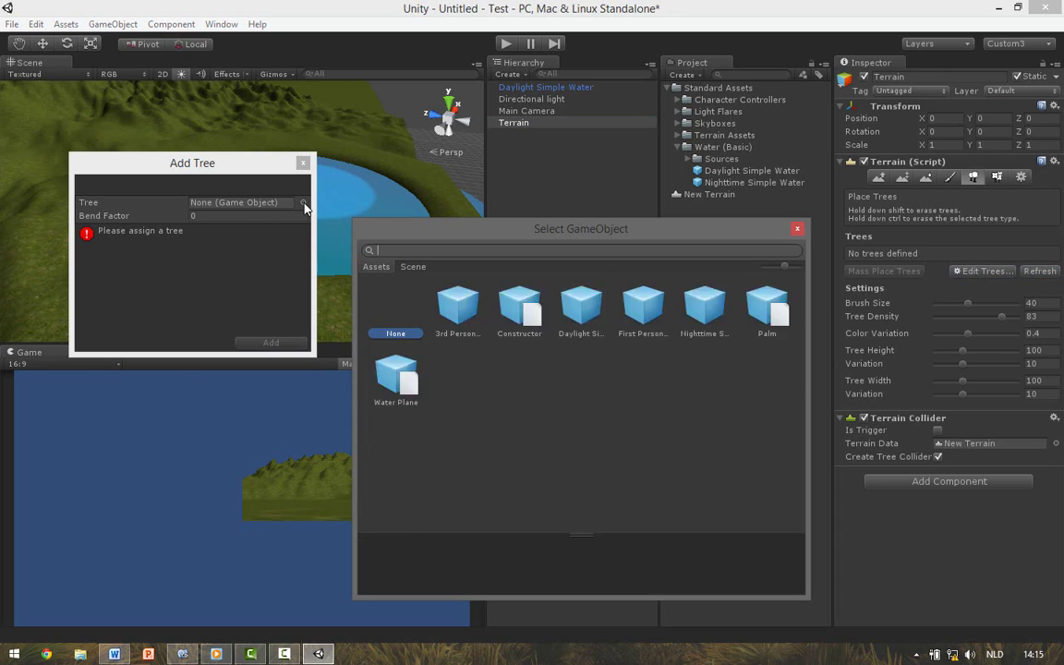
click(767, 303)
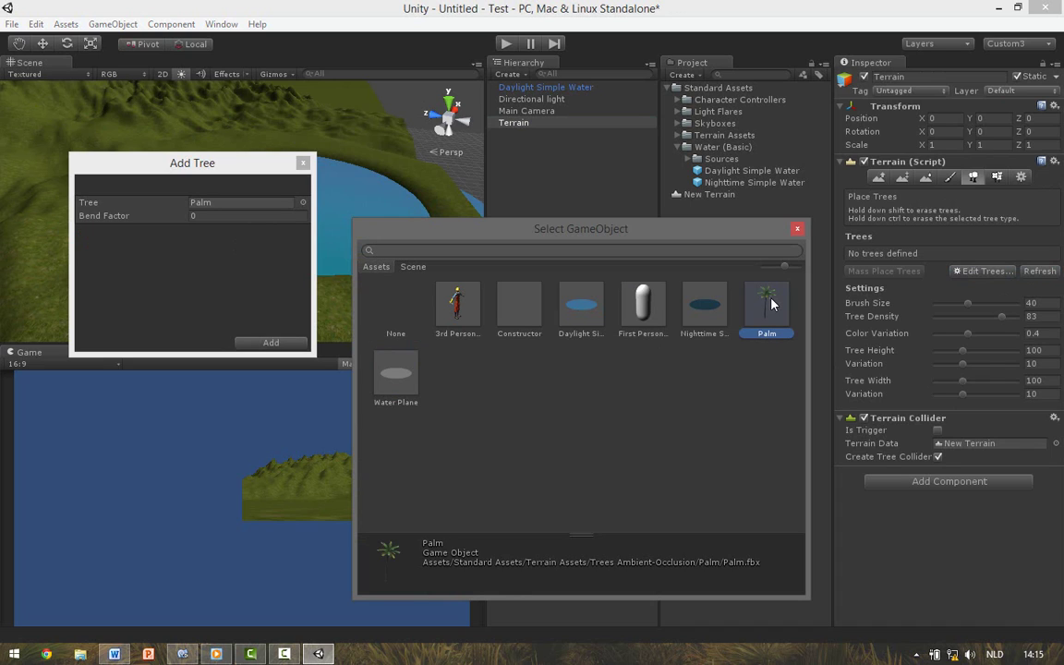
click(798, 230)
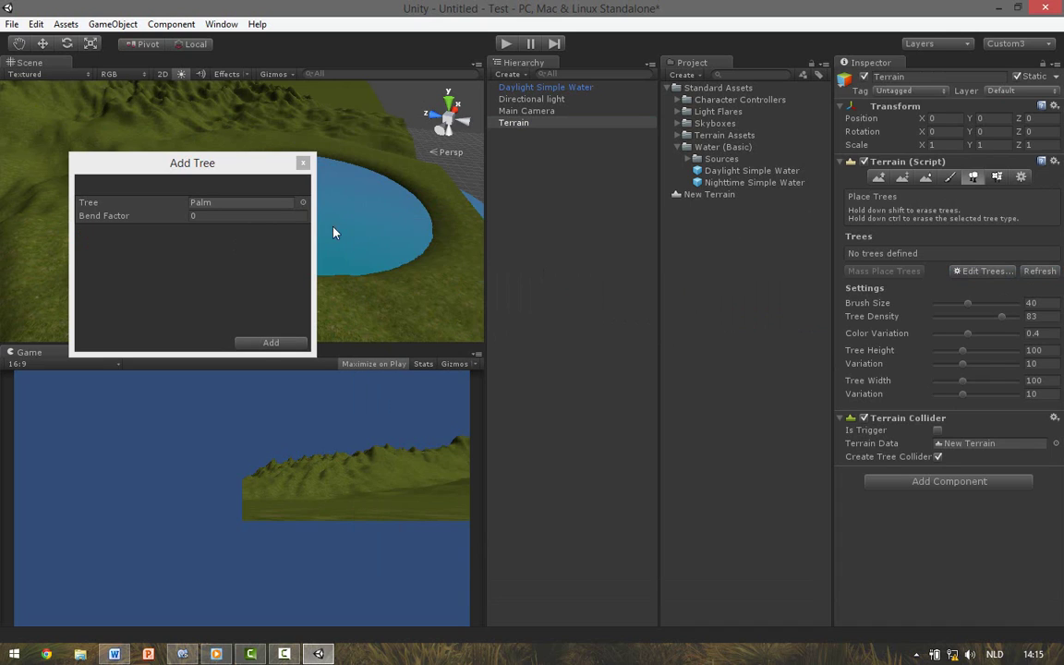
click(268, 344)
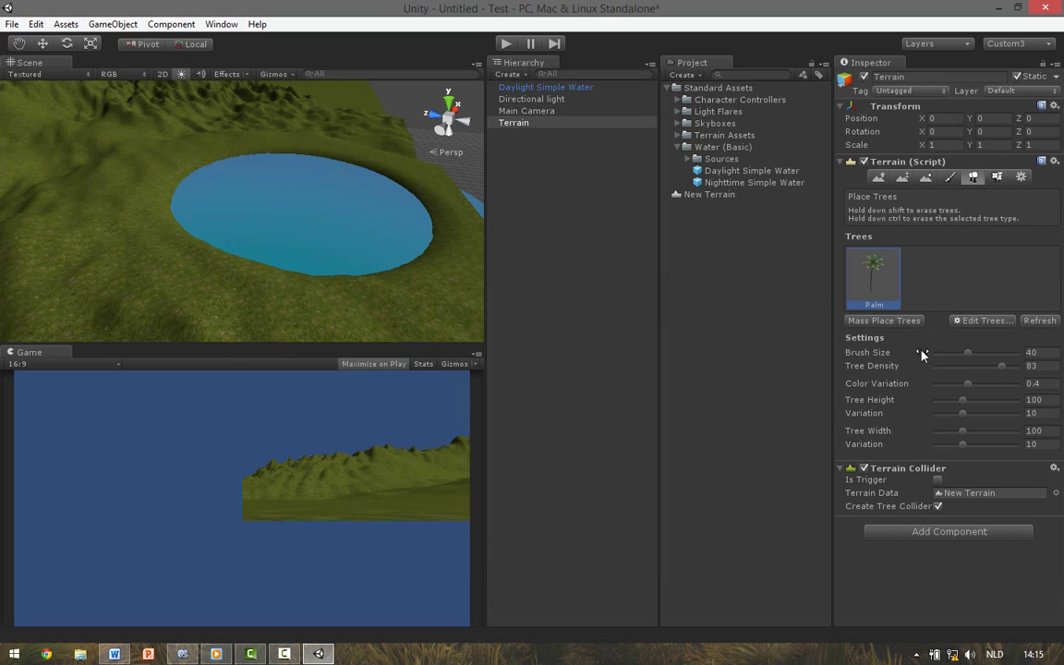
Step: Paint a group of palms along the lake's shore with brush size 14.4 and tree density 43
mouse_move(966, 353)
mouse_down()
mouse_move(945, 352)
mouse_move(965, 369)
mouse_up()
right_drag(208, 310, 152, 257)
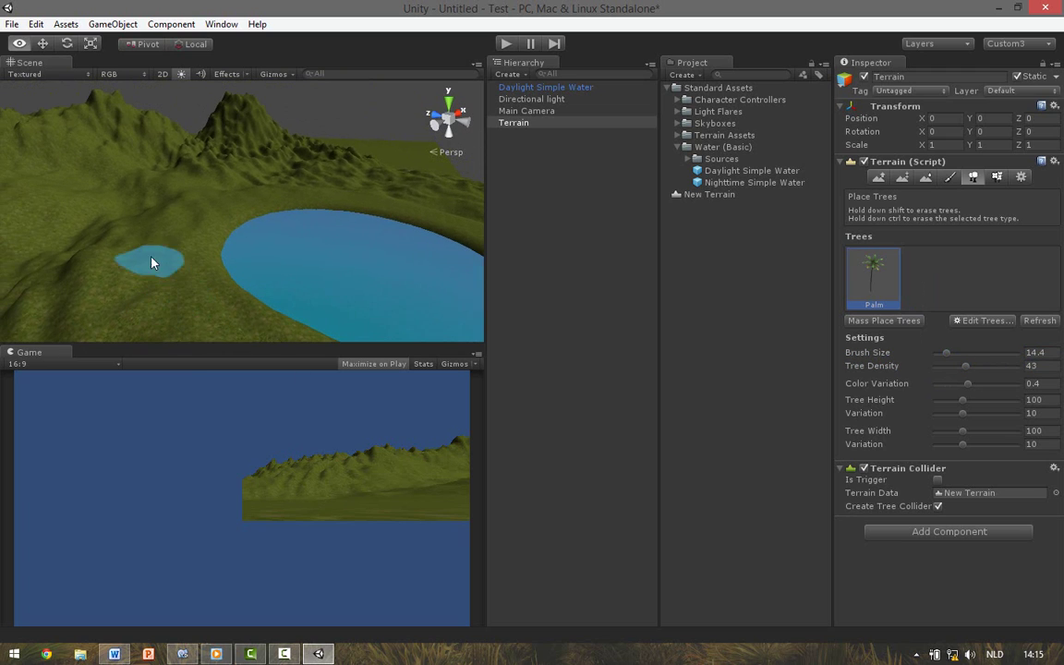
mouse_move(149, 261)
mouse_down()
mouse_move(190, 310)
mouse_move(180, 264)
mouse_move(208, 212)
mouse_up()
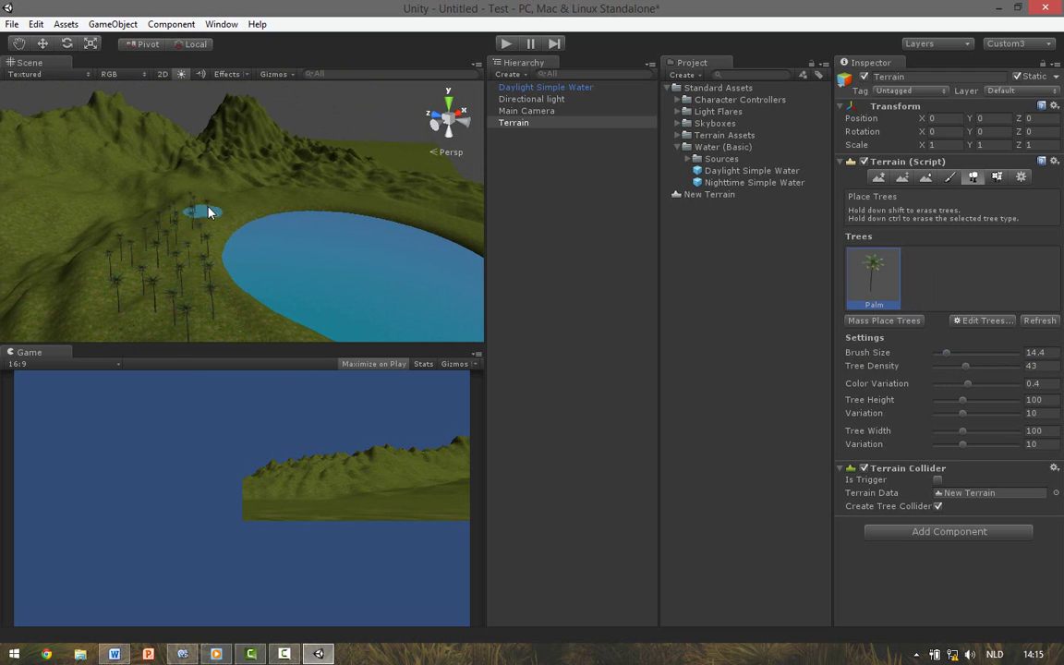
Step: Paint palms around the rest of the lake's shore with brush size 14.4 and tree density 60
alt+drag(153, 277, 201, 249)
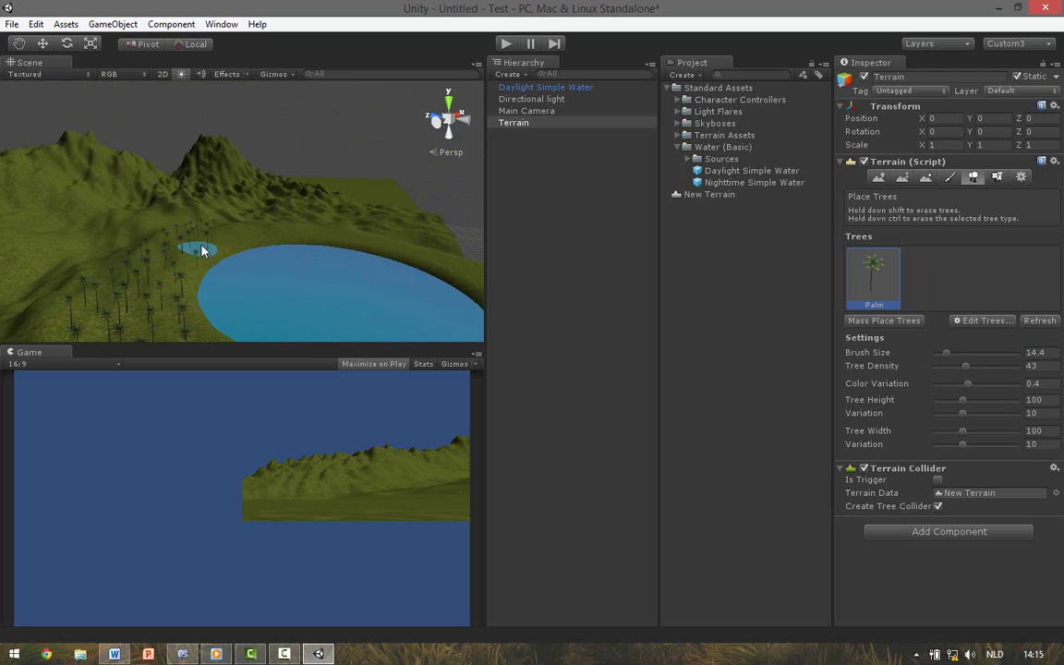
drag(966, 366, 983, 371)
mouse_move(111, 311)
mouse_down()
mouse_move(136, 304)
mouse_move(177, 242)
mouse_up()
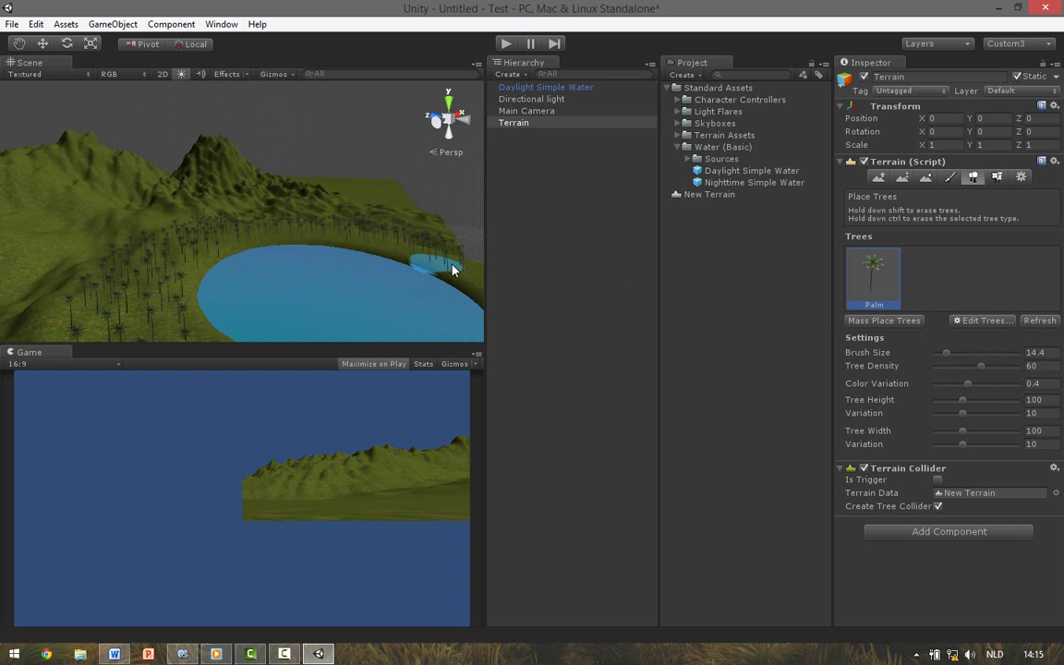
right_drag(452, 270, 428, 273)
right_drag(351, 263, 403, 312)
click(343, 288)
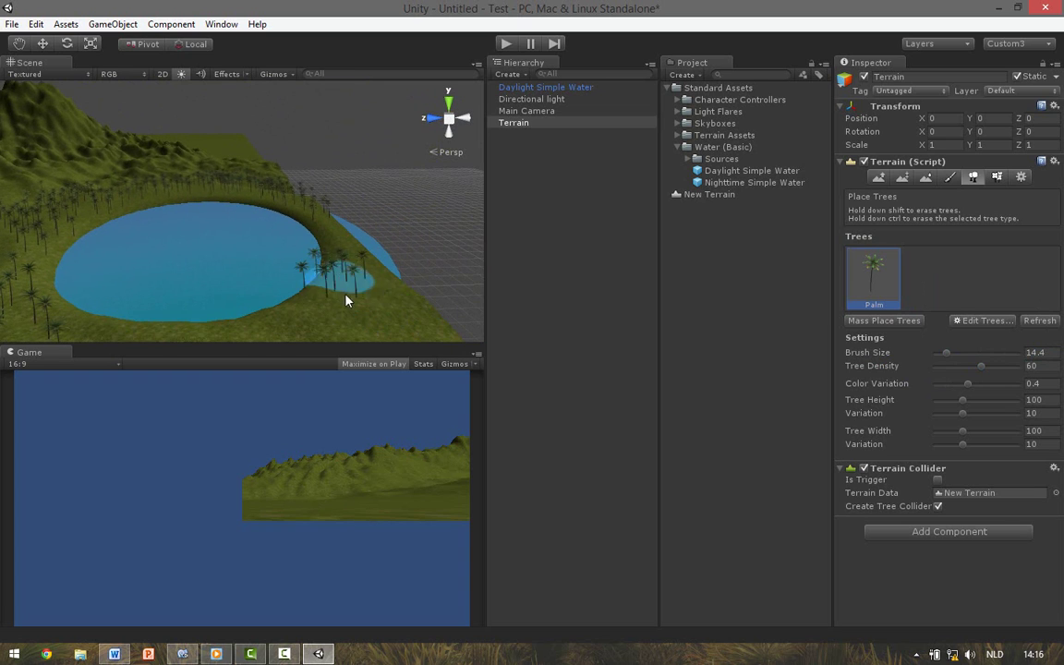
alt+drag(362, 269, 302, 325)
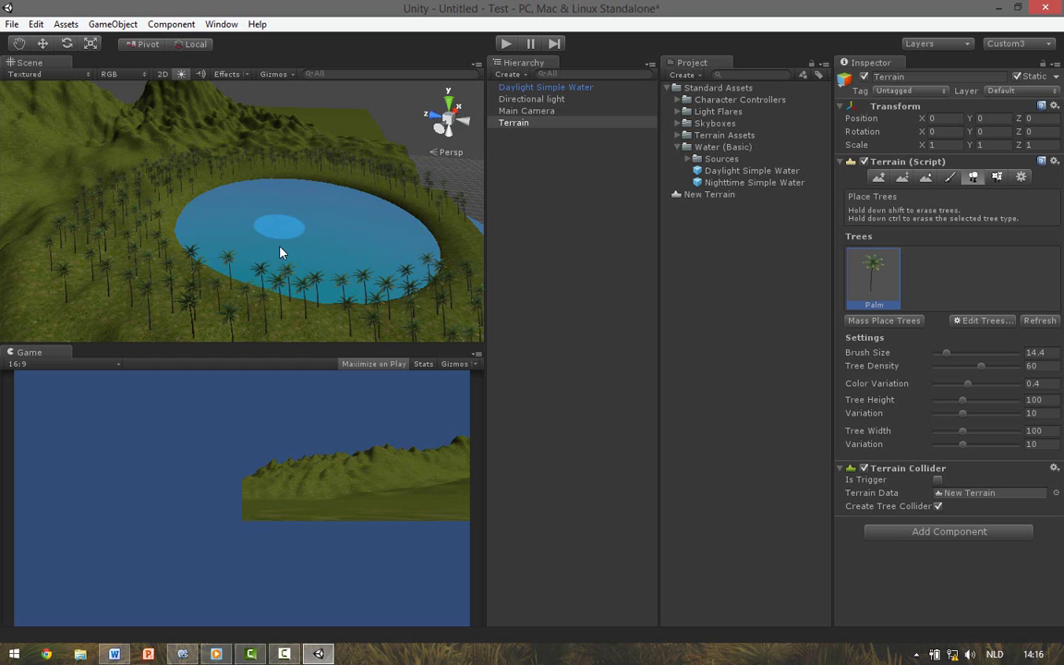
Step: Erase a patch of palms on the grassy ground beside the lake and set the tree density to 85
right_drag(337, 261, 236, 262)
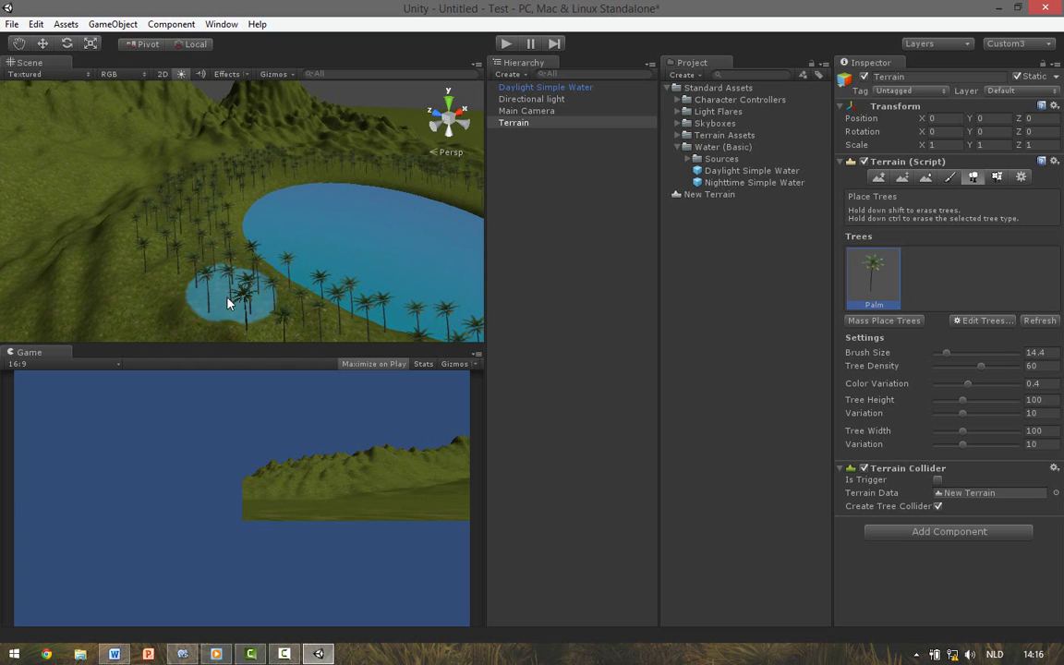
mouse_move(200, 313)
shift+mouse_down()
mouse_move(230, 295)
mouse_move(219, 247)
mouse_move(232, 316)
shift+mouse_up()
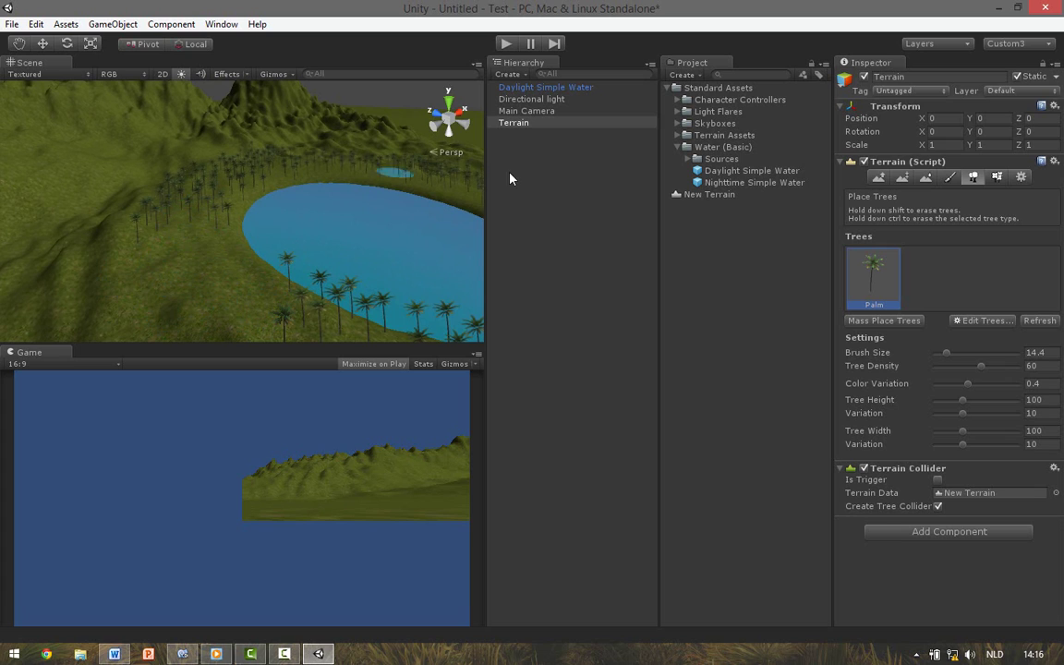
drag(993, 368, 1004, 365)
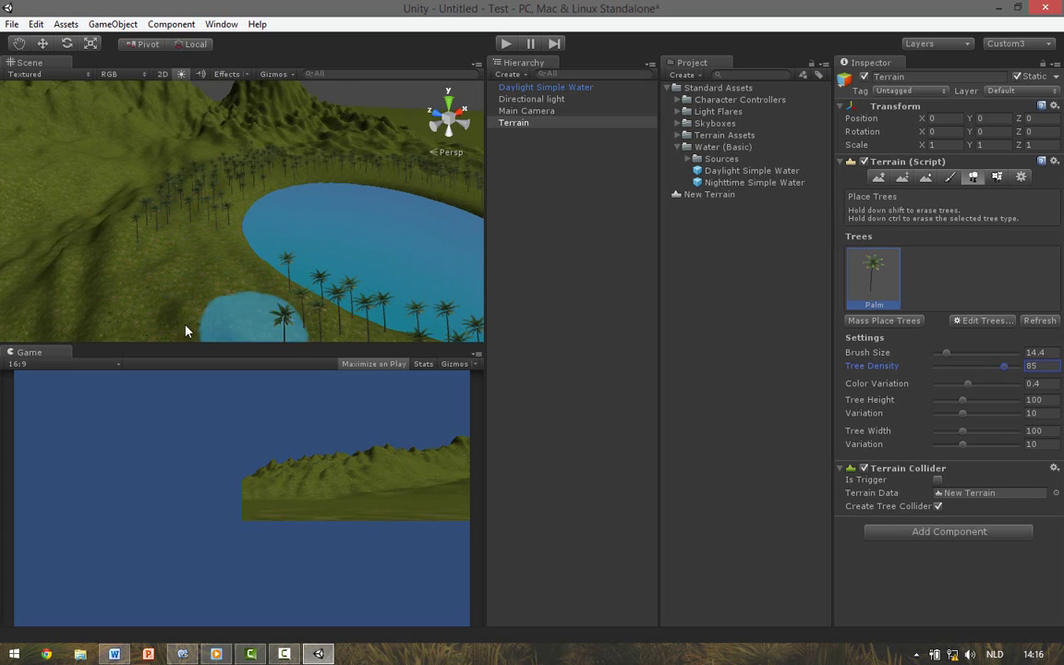
right_drag(237, 305, 169, 225)
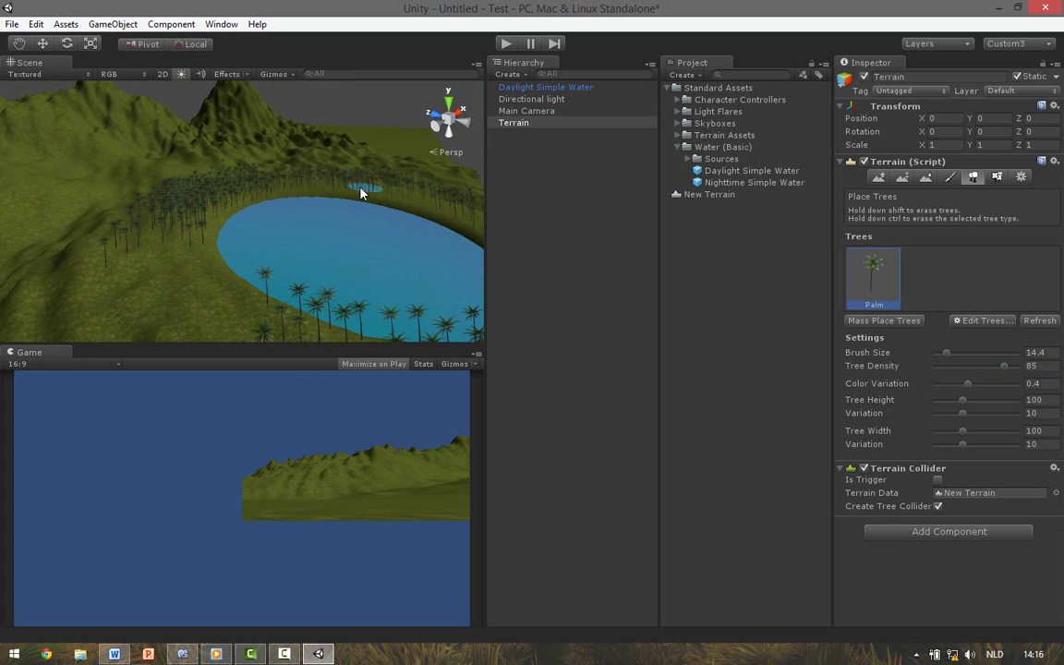
right_drag(430, 205, 345, 204)
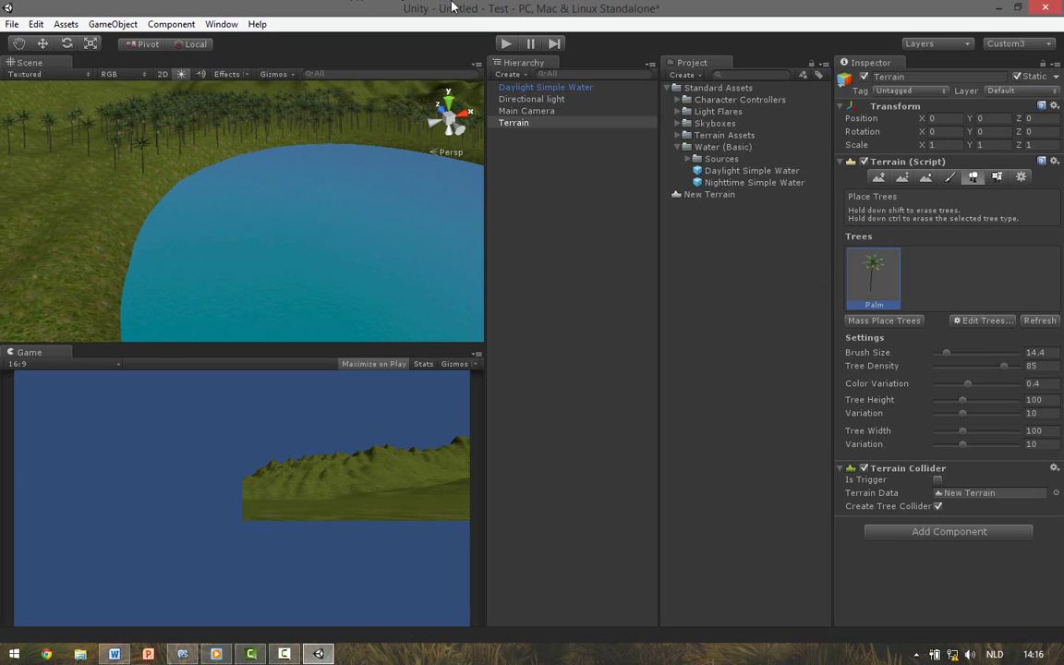
Step: Add GoodDirt as a second terrain texture with a tiling size of 15 by 15
click(950, 178)
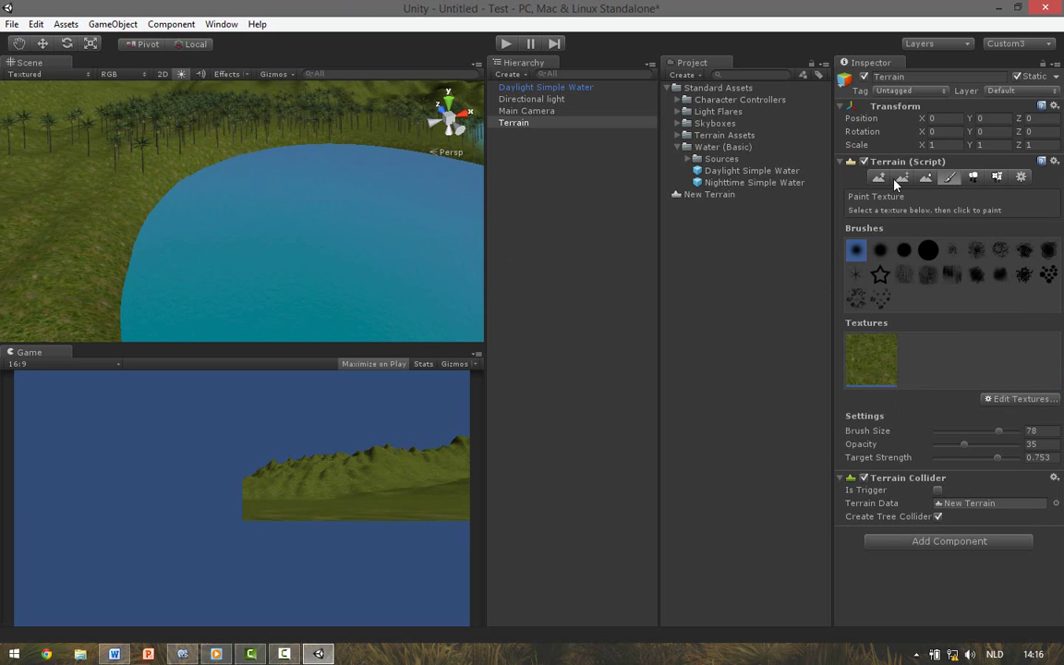
click(1013, 399)
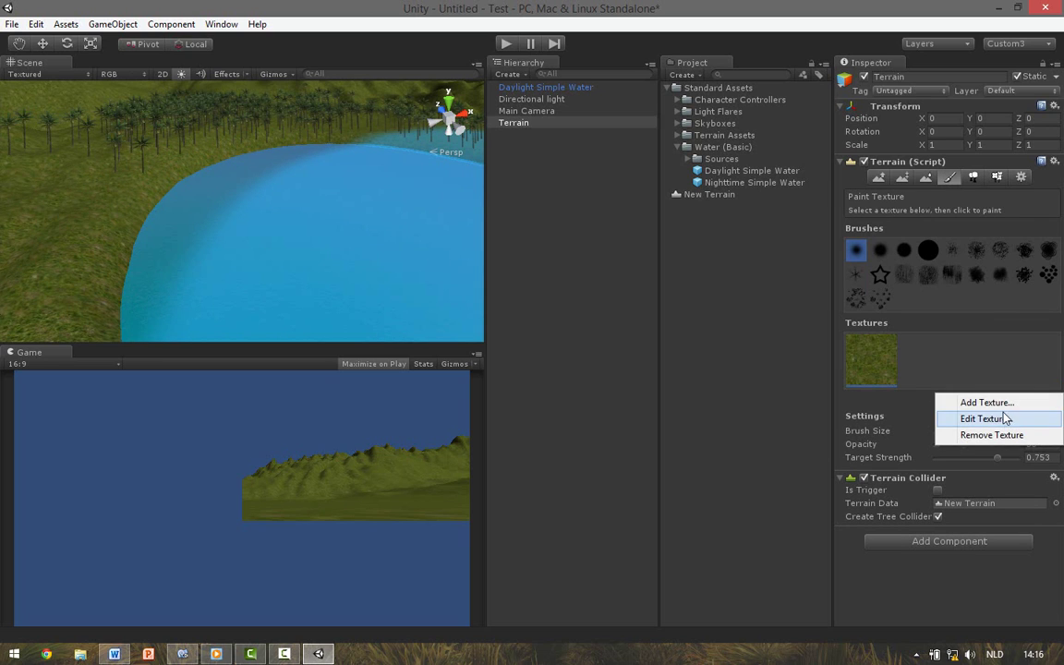
click(1005, 403)
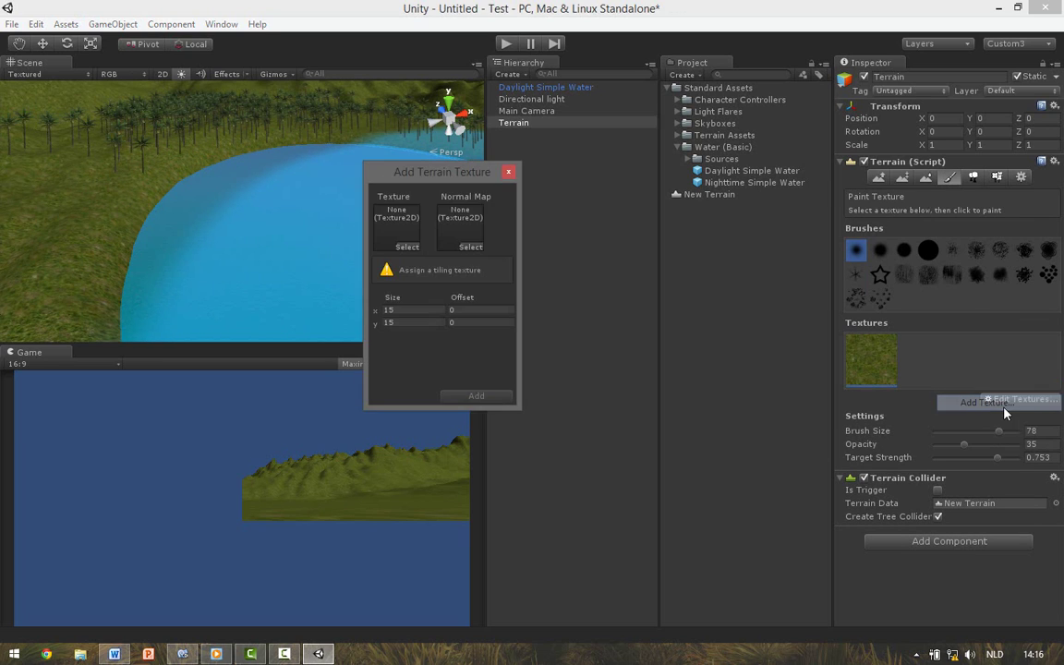
click(406, 246)
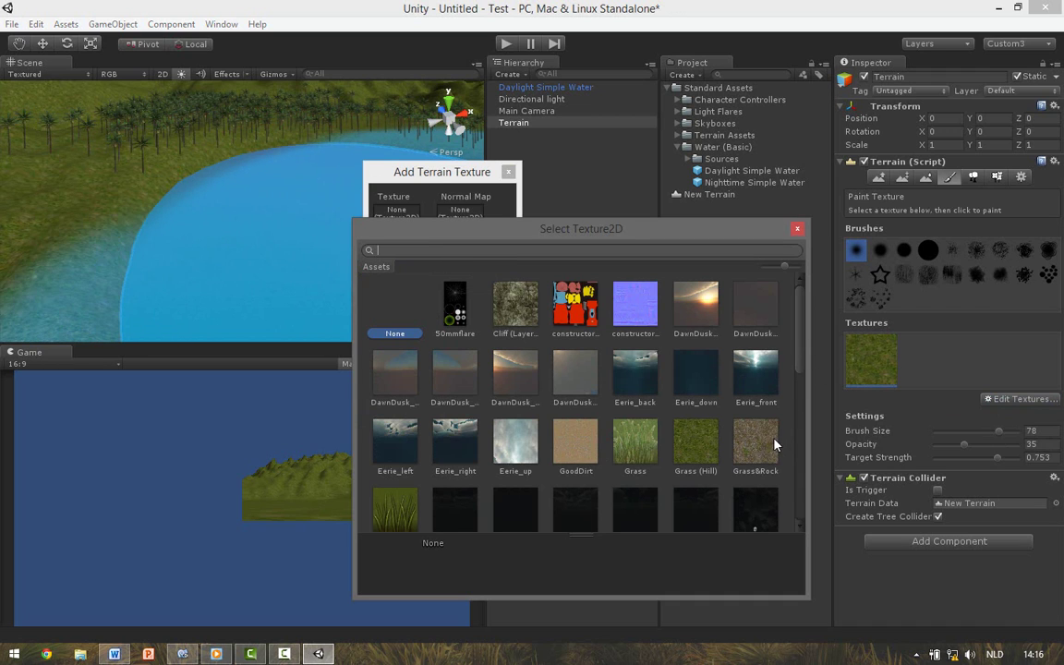
click(572, 441)
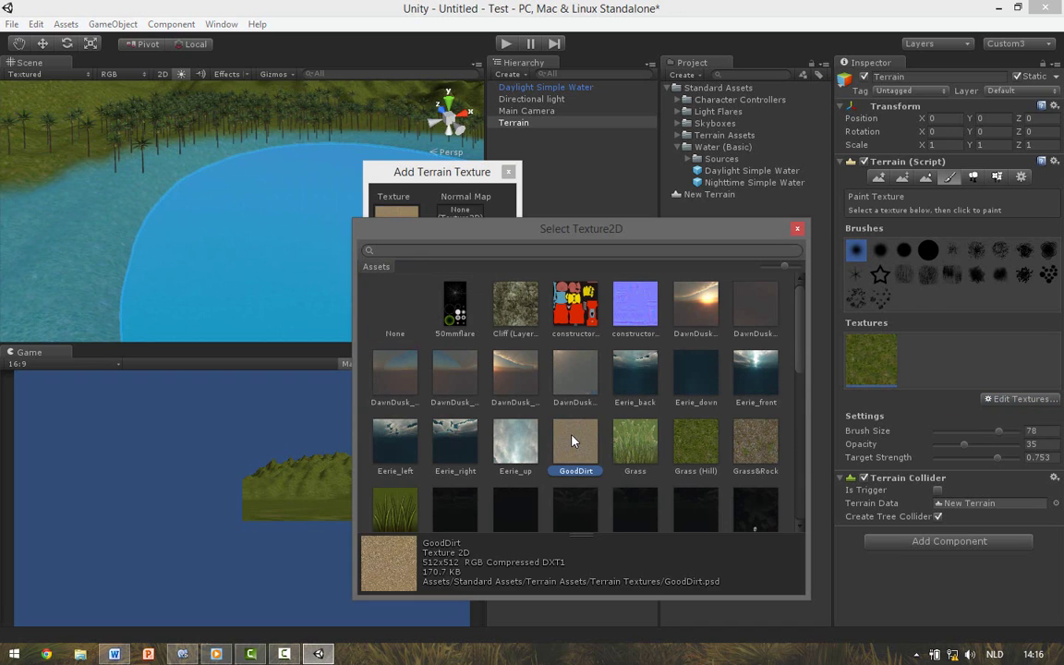
click(797, 229)
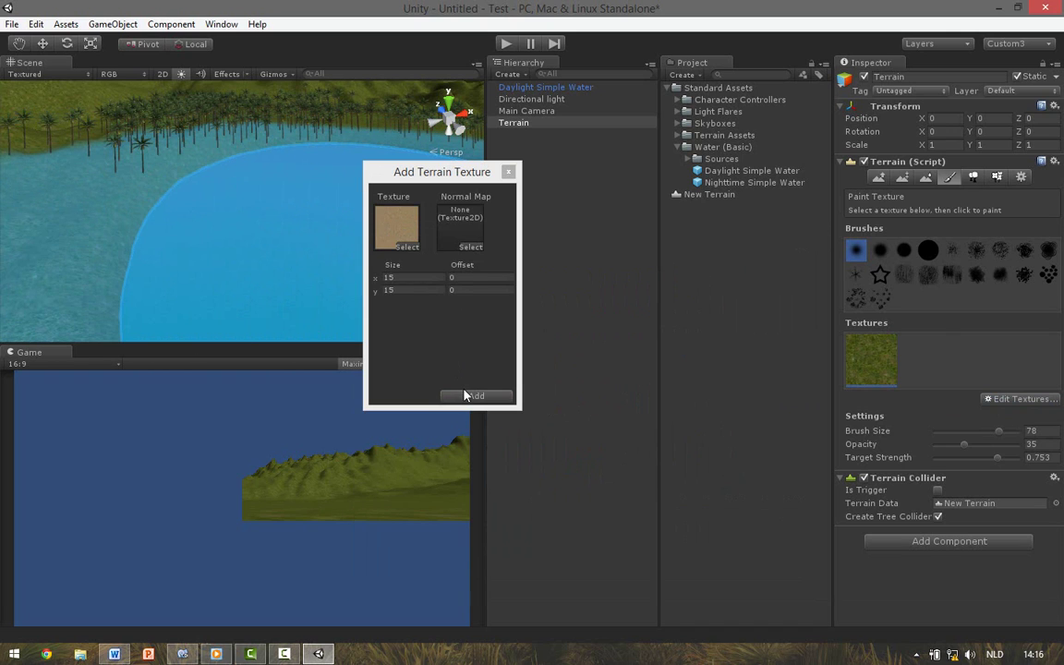
click(476, 395)
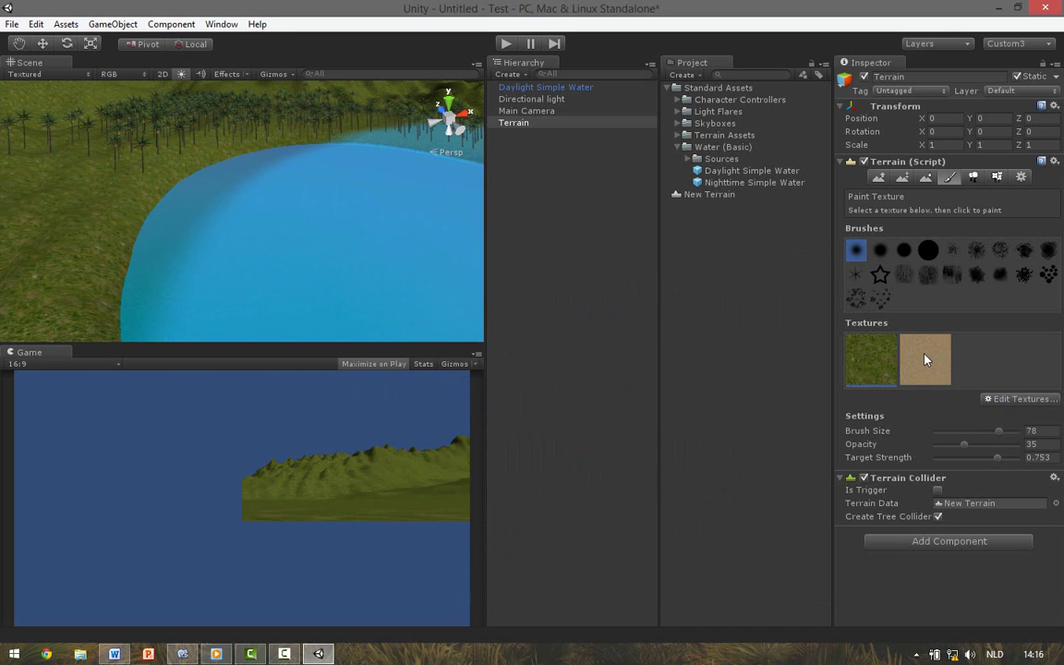
Step: Paint a GoodDirt beach around the lake's shore with the first round brush at size 42 and opacity 35
click(927, 359)
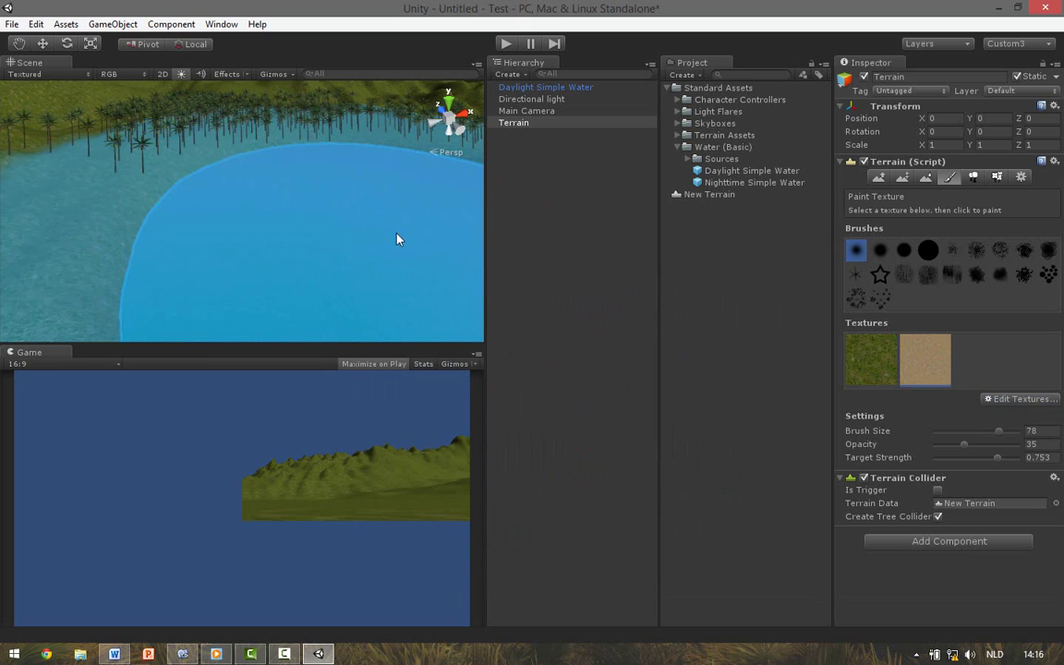
click(976, 431)
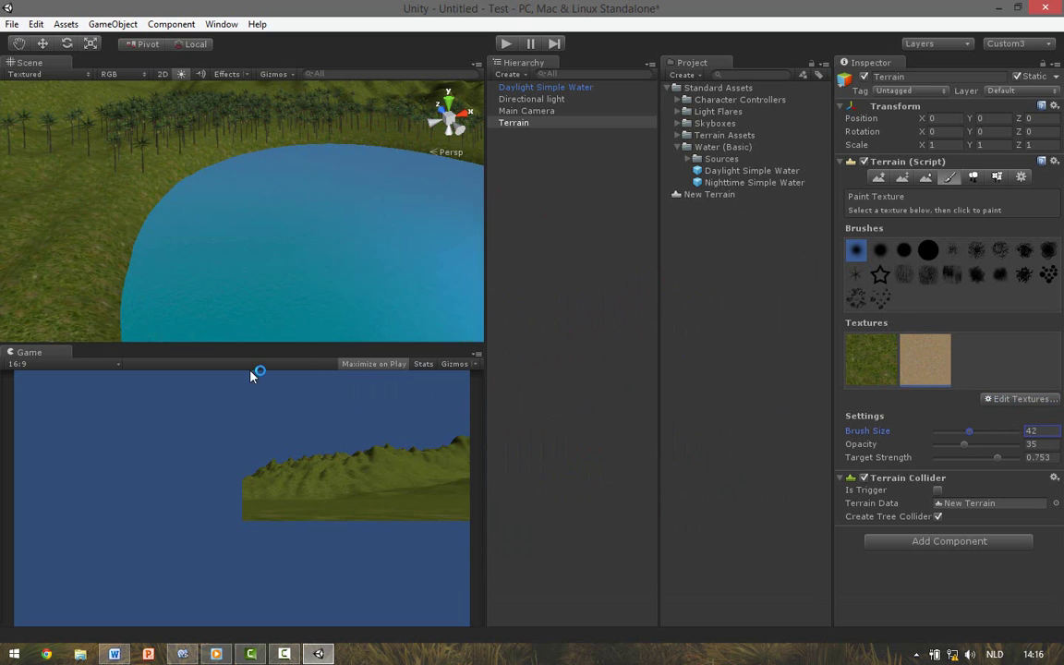
mouse_move(261, 292)
alt+mouse_down()
mouse_move(113, 317)
mouse_move(202, 265)
mouse_move(334, 236)
mouse_move(335, 250)
mouse_move(311, 213)
mouse_move(280, 283)
mouse_move(274, 230)
mouse_move(266, 247)
mouse_move(283, 269)
mouse_move(247, 213)
mouse_move(278, 221)
mouse_move(161, 39)
mouse_move(209, 52)
mouse_move(218, 24)
mouse_move(393, 653)
mouse_move(326, 622)
mouse_move(178, 636)
mouse_move(141, 24)
mouse_move(77, 32)
mouse_move(100, 21)
mouse_move(274, 79)
mouse_move(292, 53)
mouse_move(328, 71)
alt+mouse_up()
Step: Smooth the height of the sandy shore around the lake with the first round brush at size 22 and opacity 35
click(880, 178)
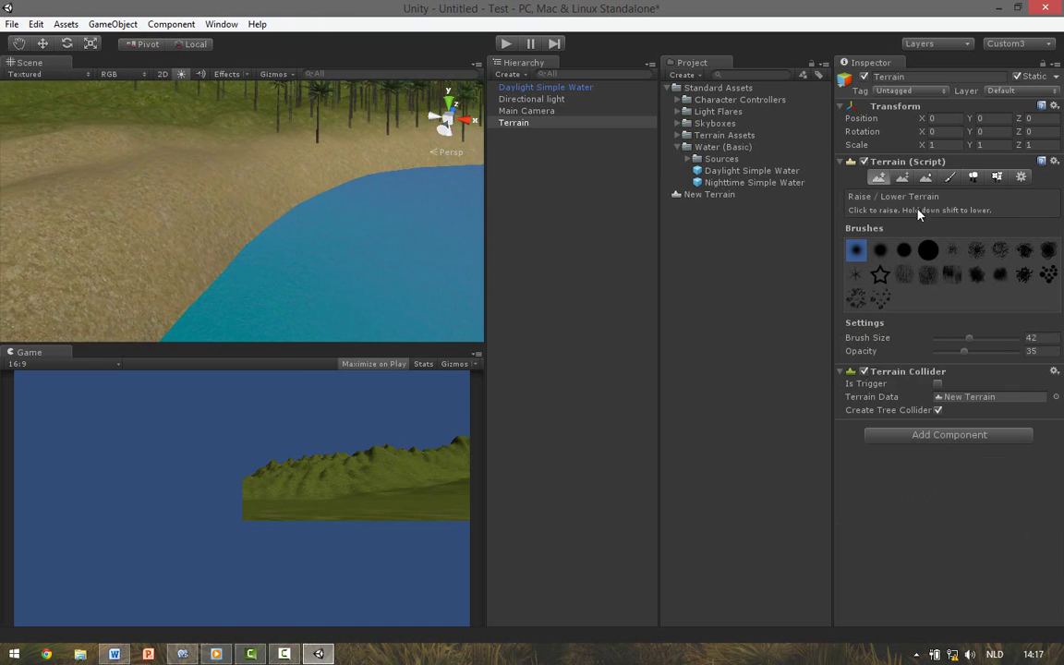
click(927, 178)
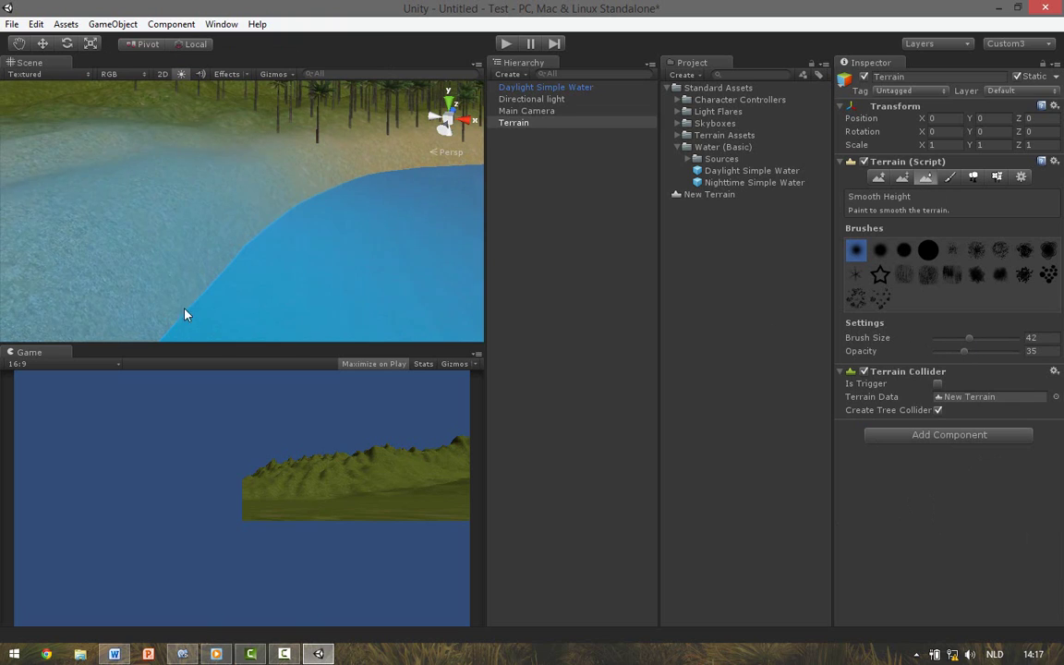
drag(969, 338, 928, 335)
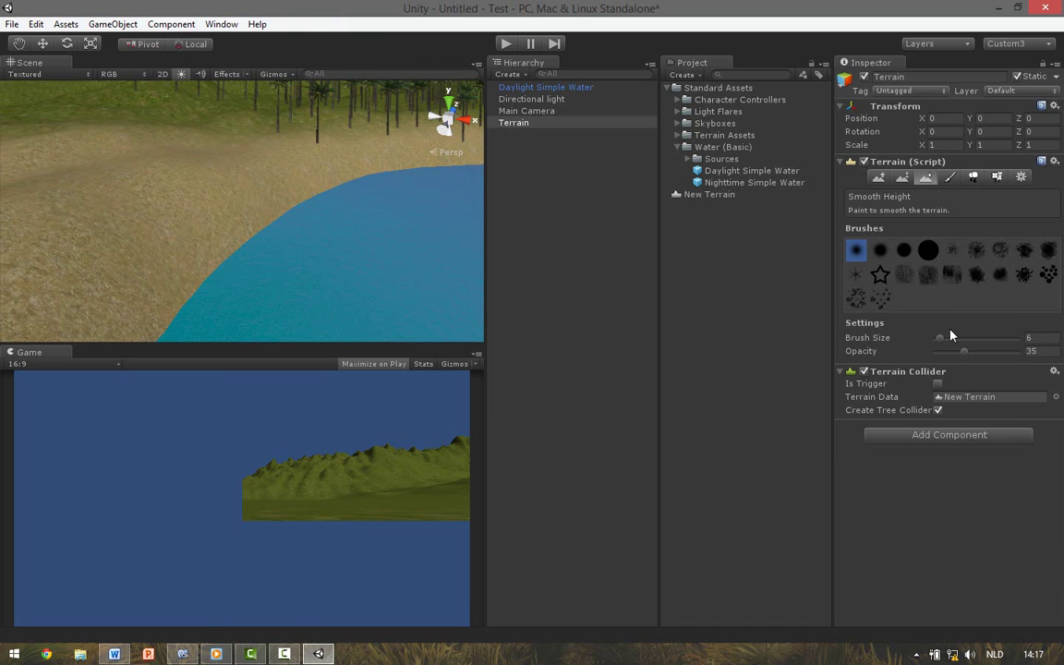
click(951, 337)
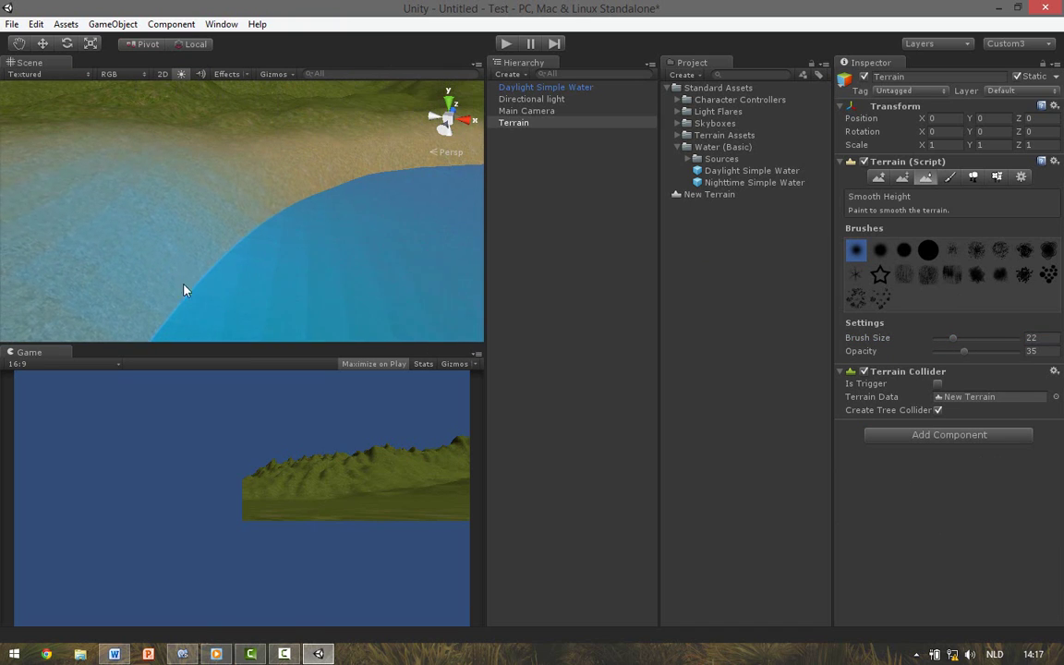
mouse_move(216, 275)
mouse_down()
mouse_move(121, 266)
mouse_move(271, 164)
mouse_move(19, 303)
mouse_up()
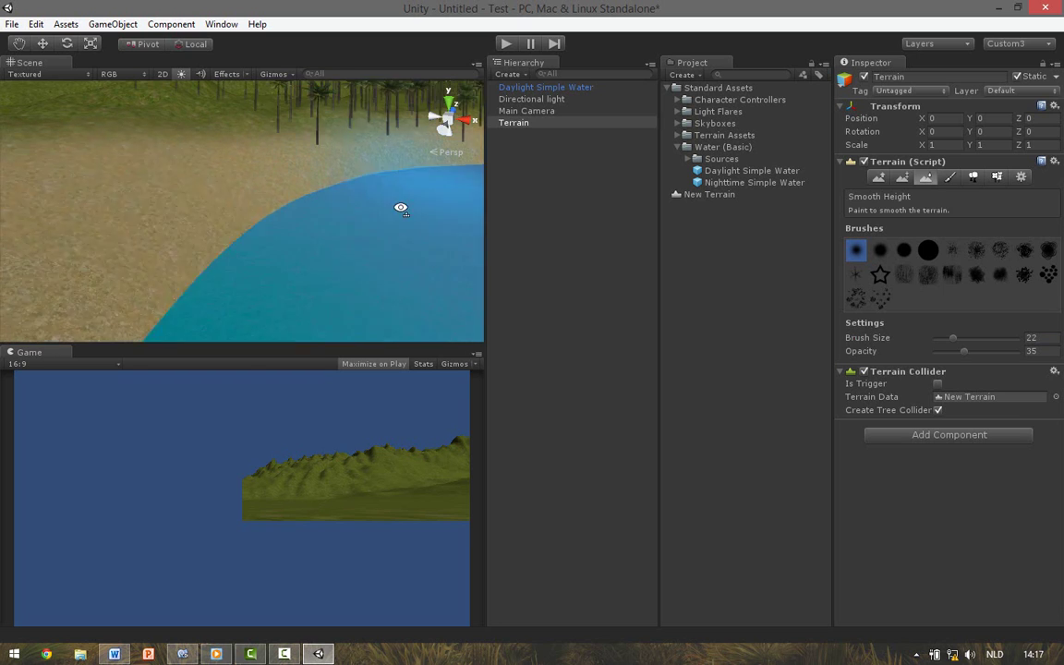
alt+drag(401, 209, 164, 197)
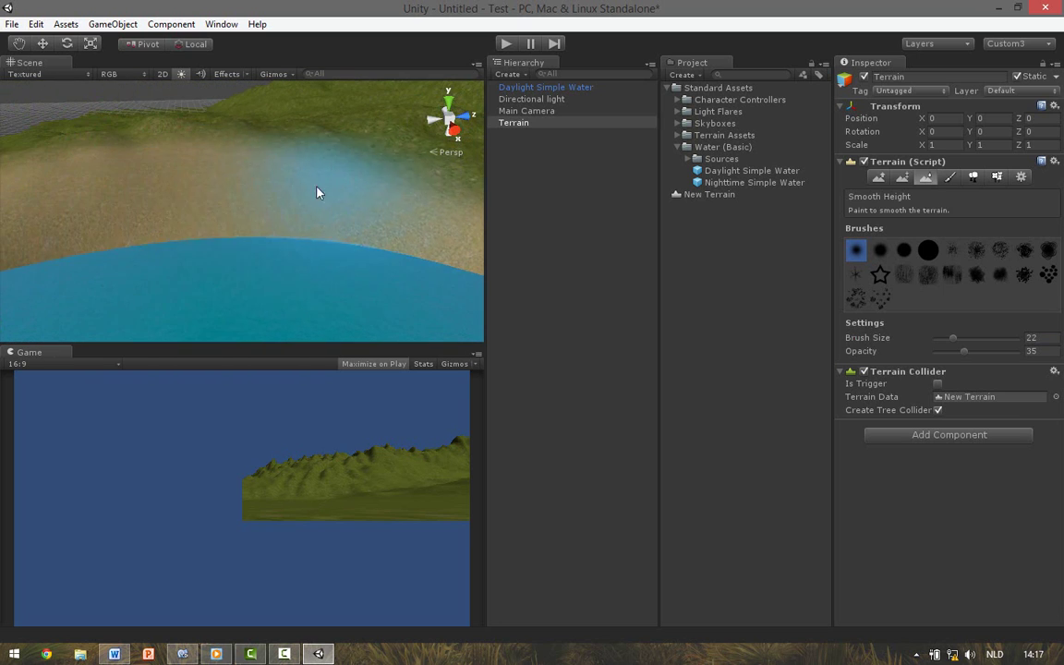
mouse_move(318, 190)
right_down()
mouse_move(254, 266)
mouse_move(272, 209)
mouse_move(446, 230)
mouse_move(703, 232)
right_up()
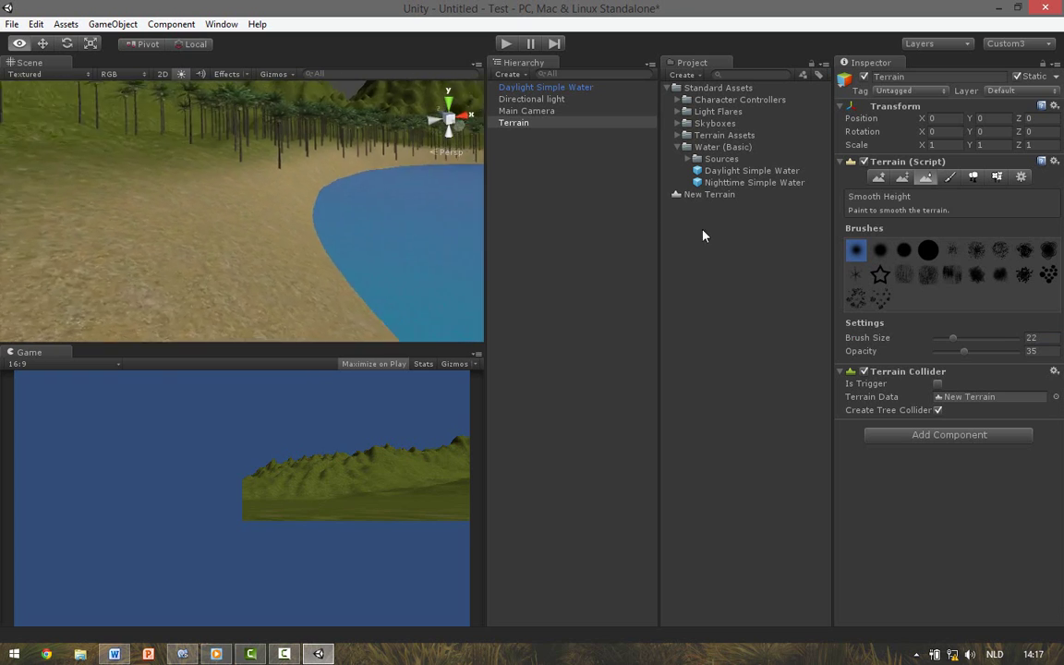
Step: Place the First Person Controller from the Character Controllers assets on the grassy ground near the lake
right_drag(874, 199, 542, 179)
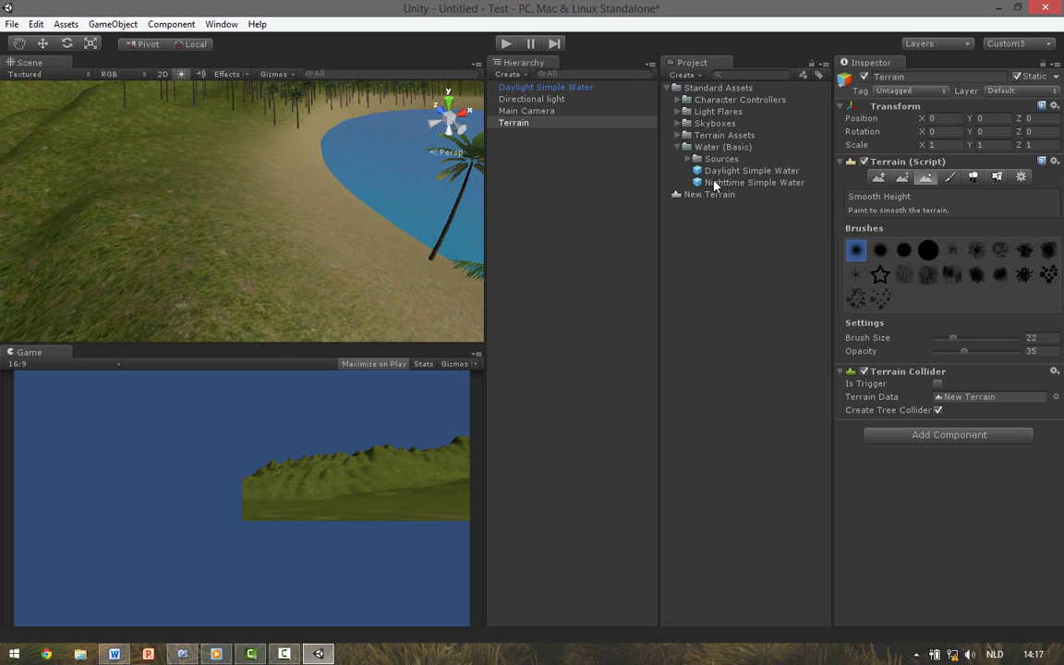
click(677, 147)
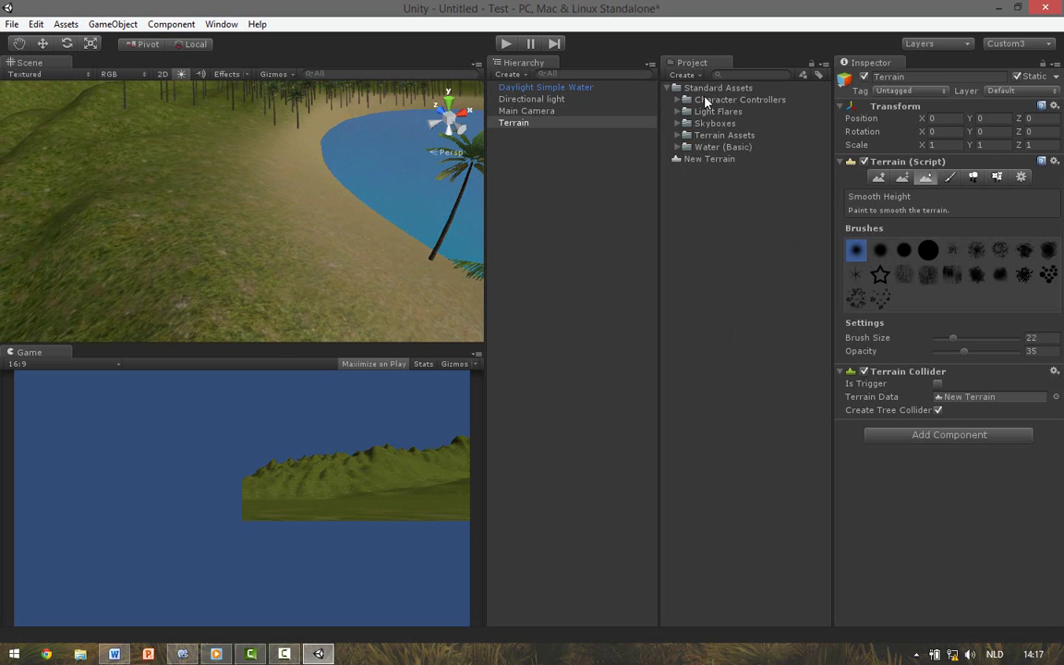
click(680, 99)
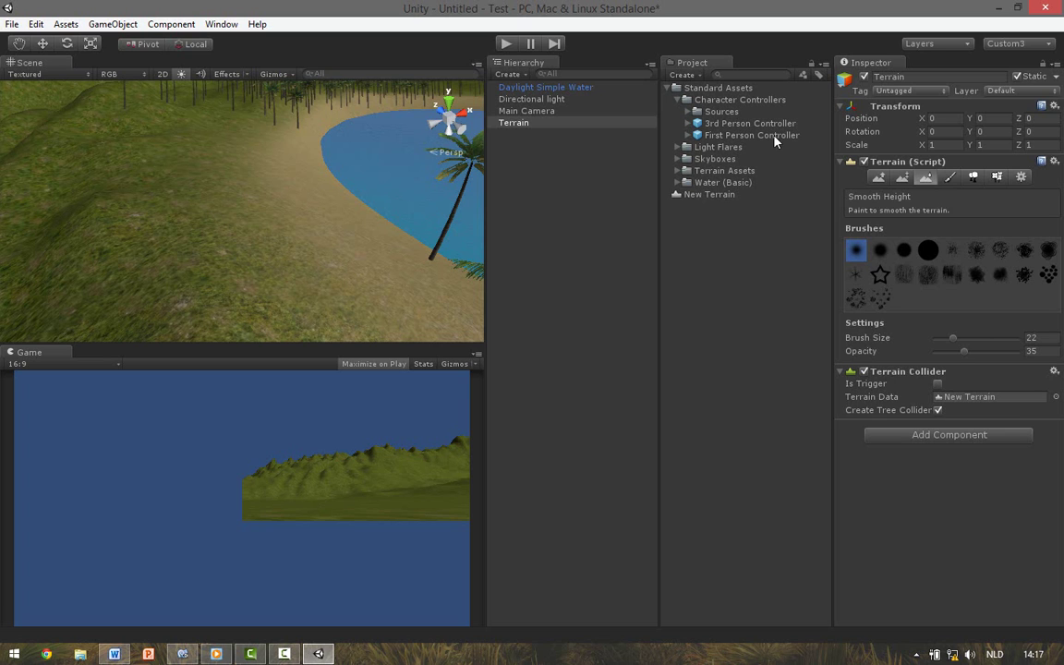
drag(775, 136, 251, 238)
right_drag(322, 241, 203, 238)
key(w)
alt+drag(202, 238, 180, 247)
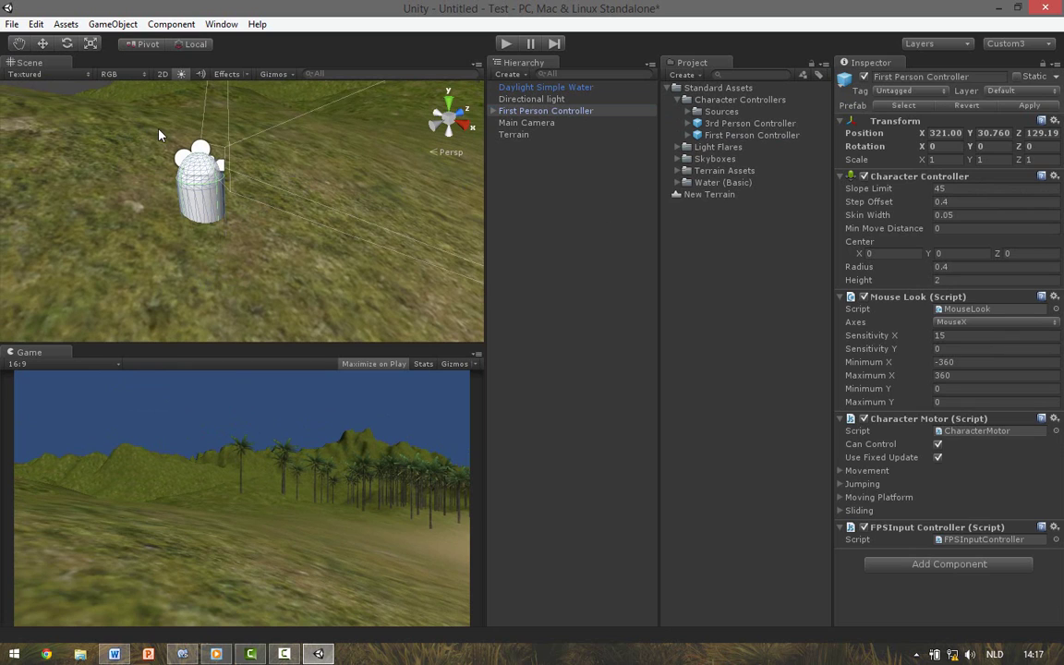
Step: Raise the First Person Controller to a Y position of 32.174 so its capsule stands above the ground
click(44, 48)
right_drag(212, 277, 205, 208)
drag(205, 202, 207, 134)
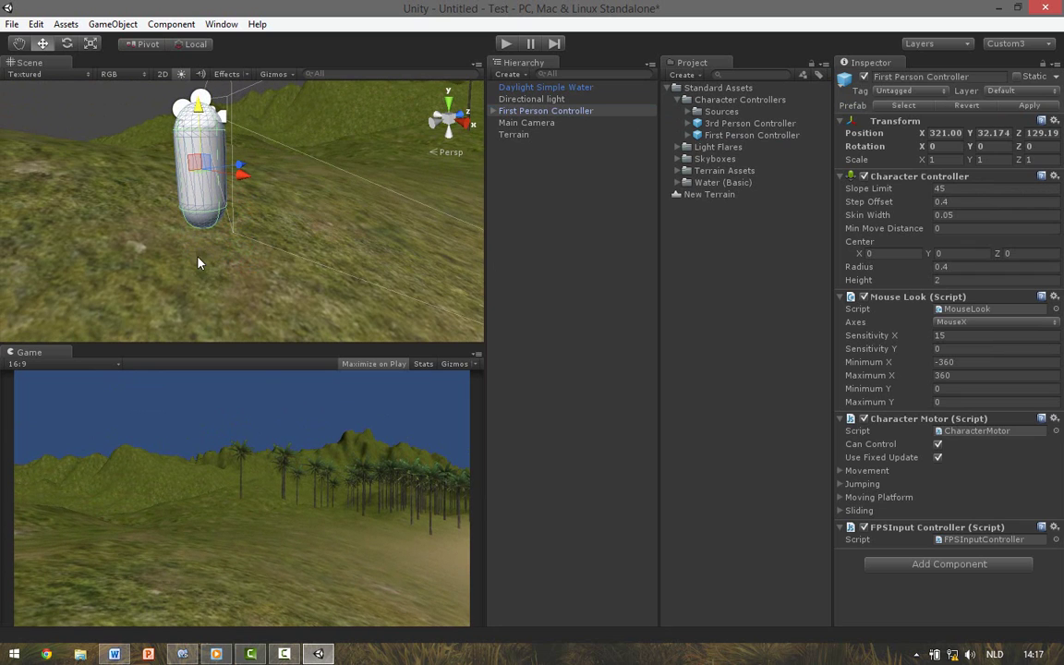
alt+drag(198, 263, 363, 222)
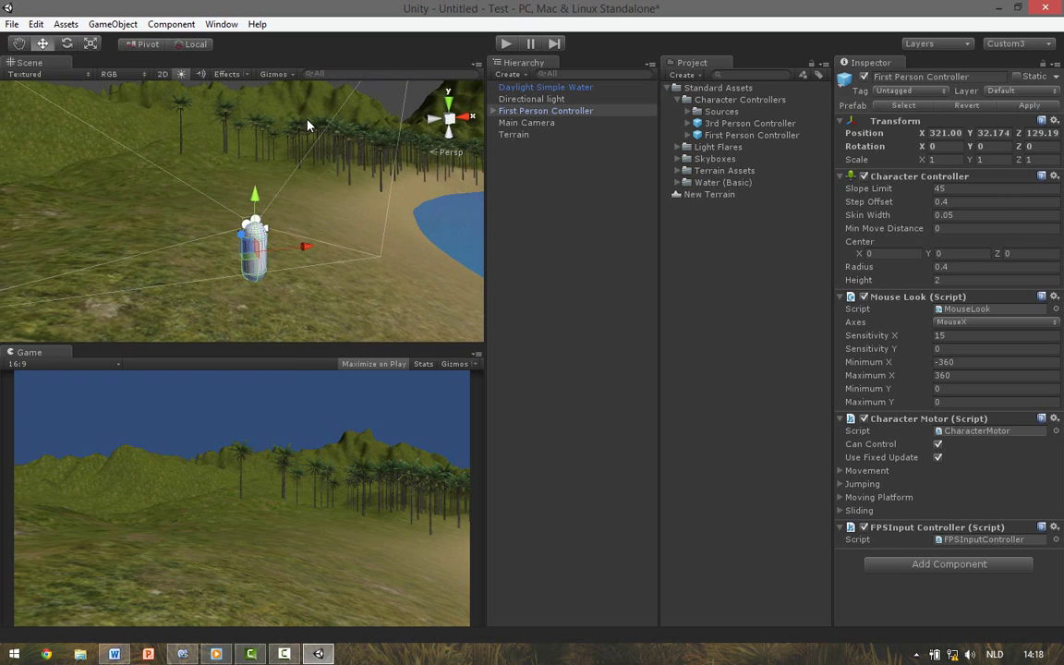
Step: Test the scene in play mode by walking the First Person Controller along the lake's sandy shore, and stop the test
click(506, 43)
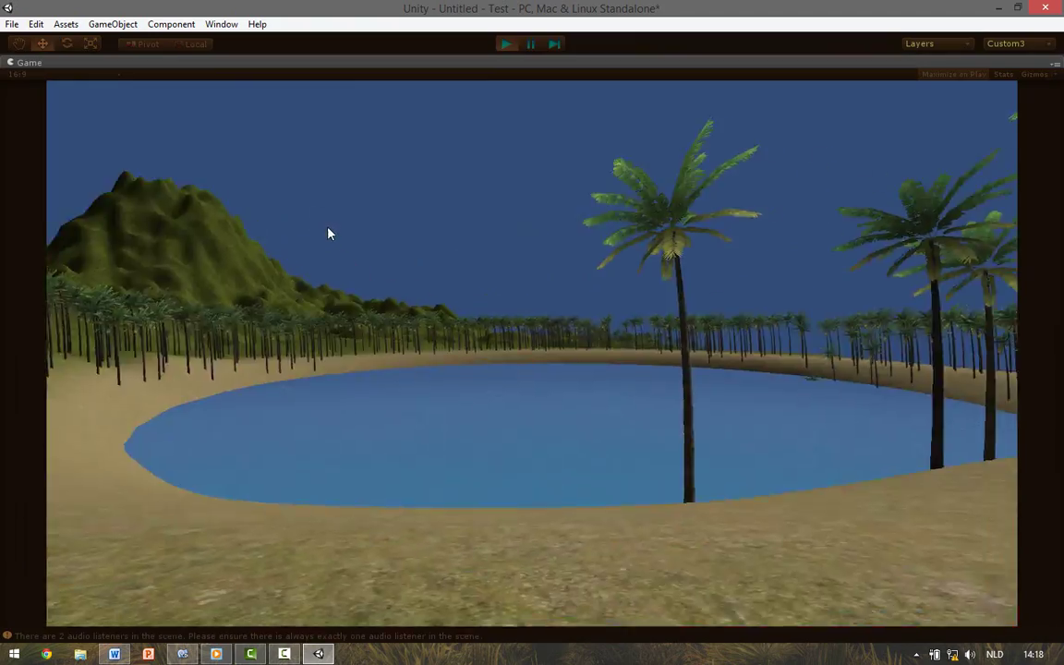
key(w)
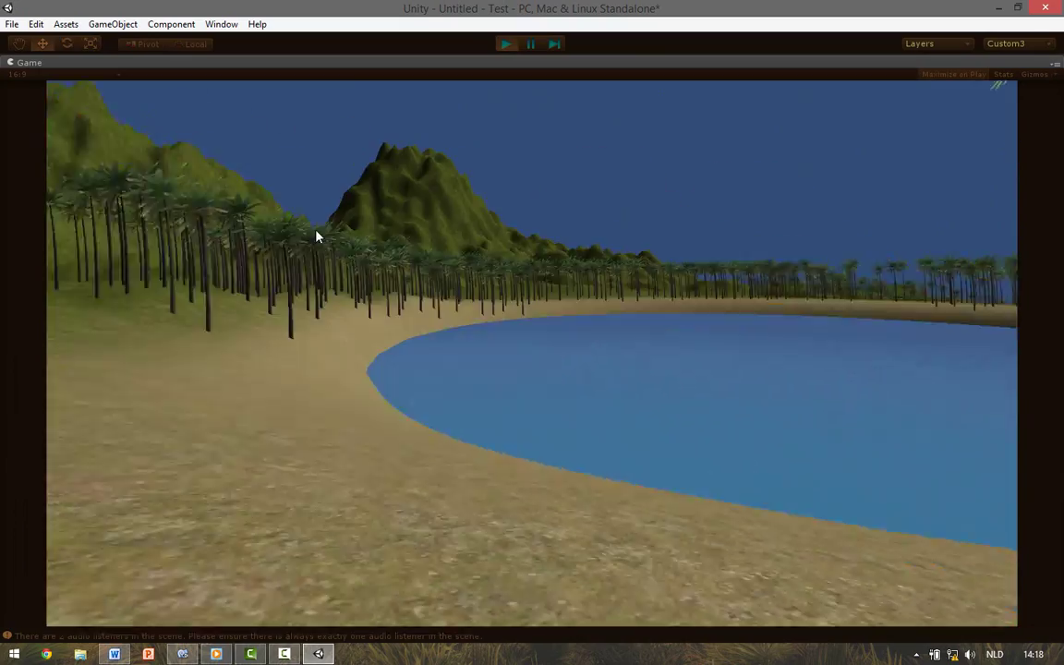
key(w)
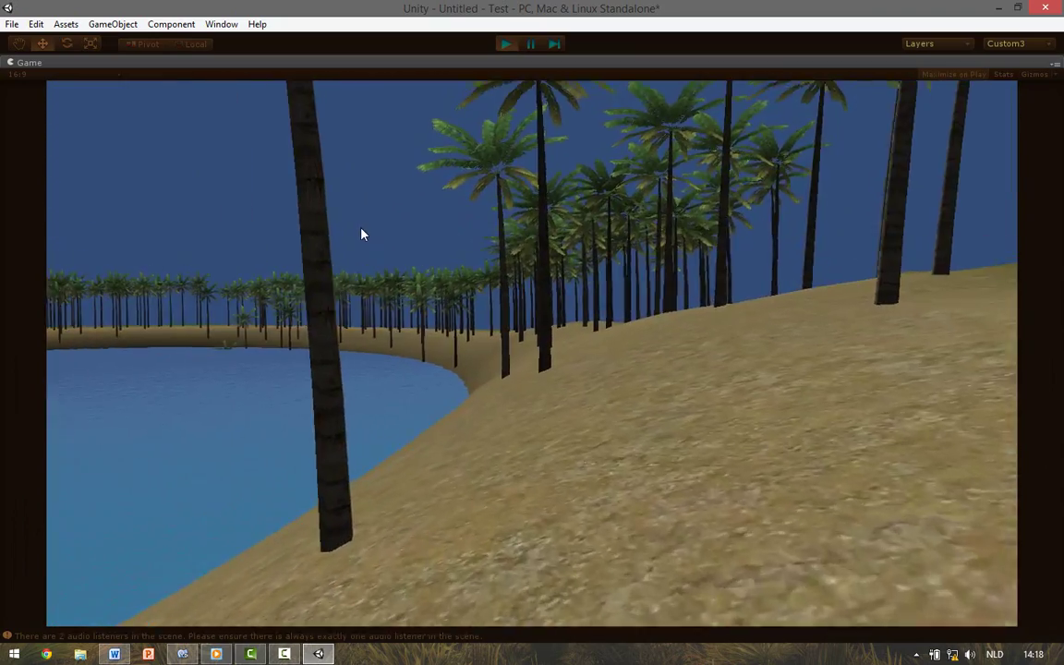
key(w)
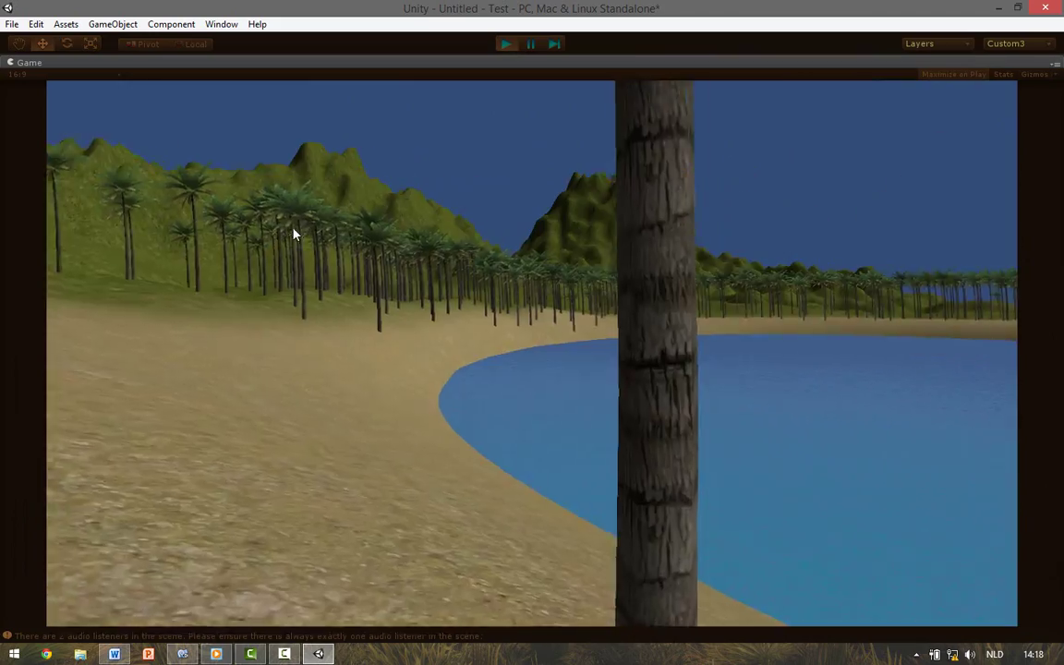
key(w)
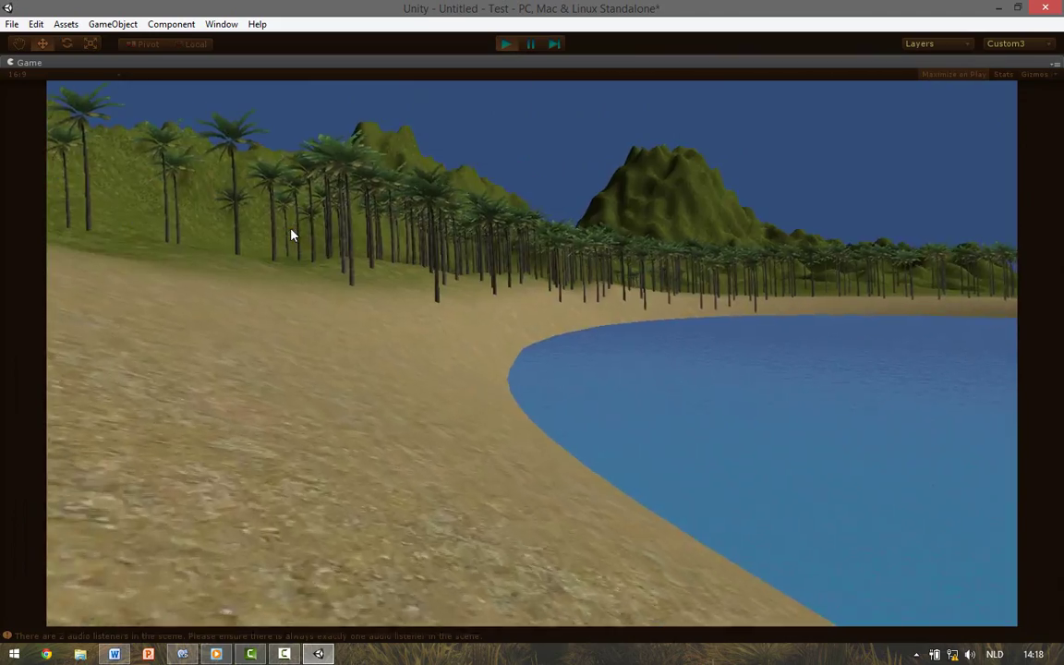
key(ctrl+p)
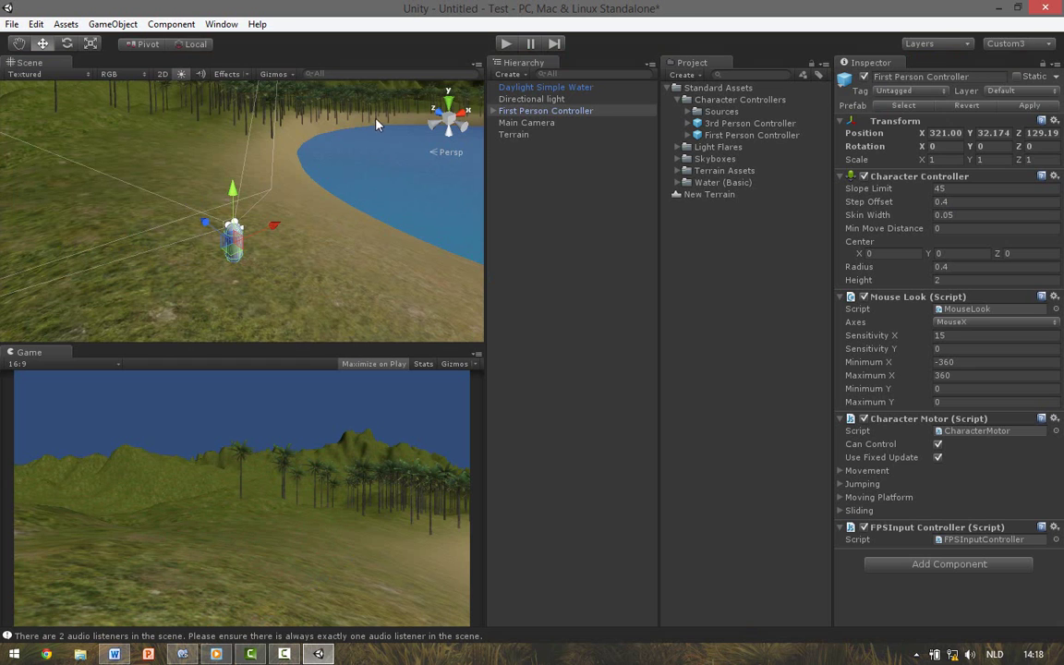
Step: Add Grass&Rock as a third paint texture of the terrain
click(513, 135)
click(950, 177)
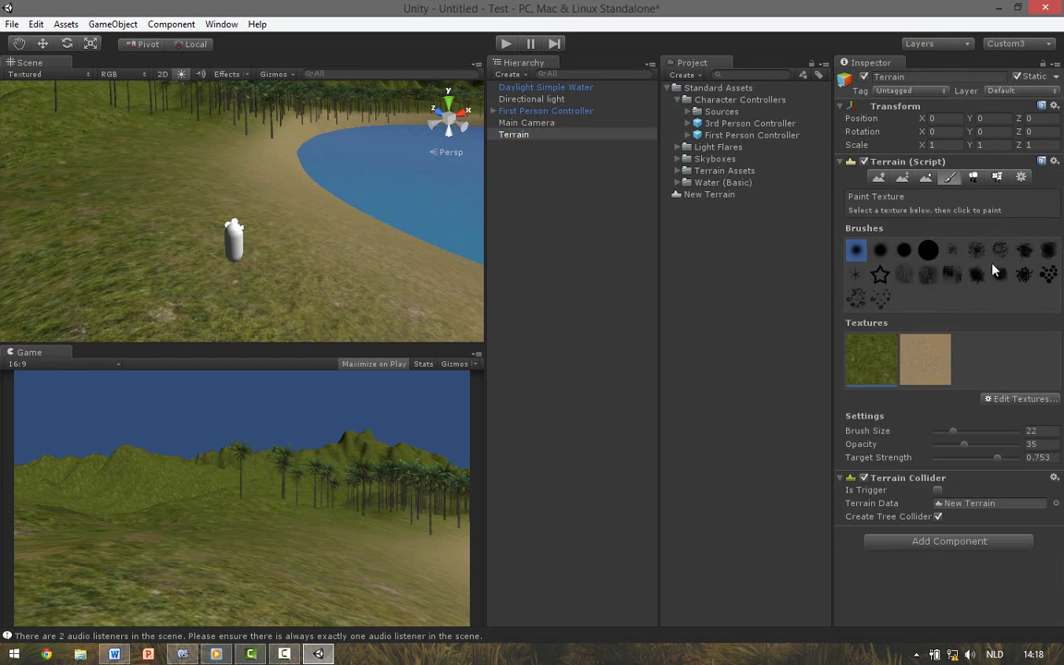
click(1015, 400)
click(987, 405)
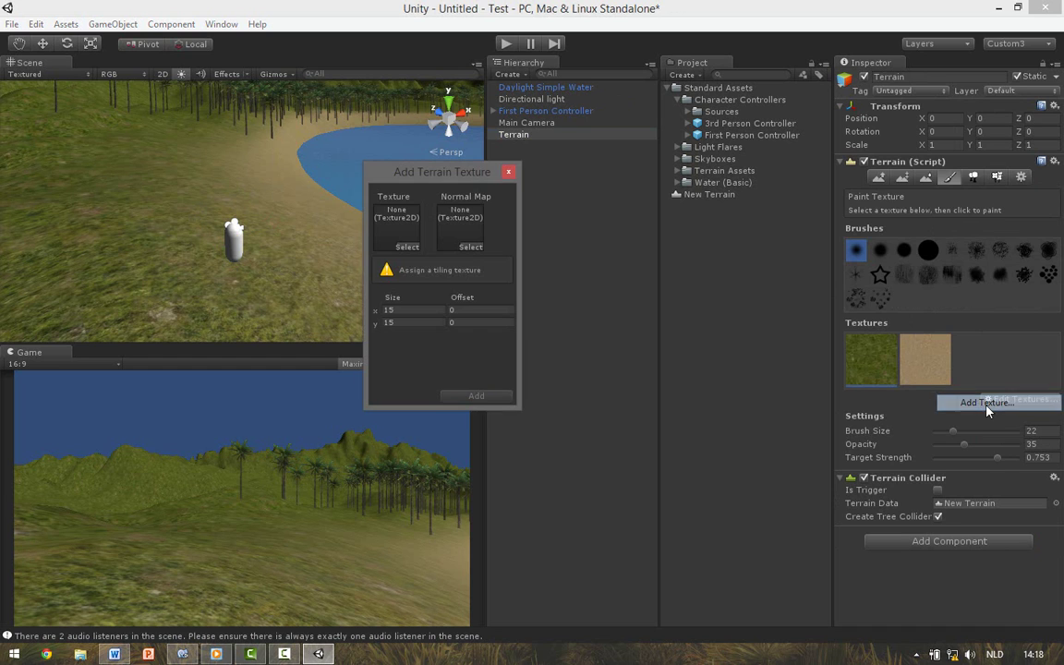
click(409, 247)
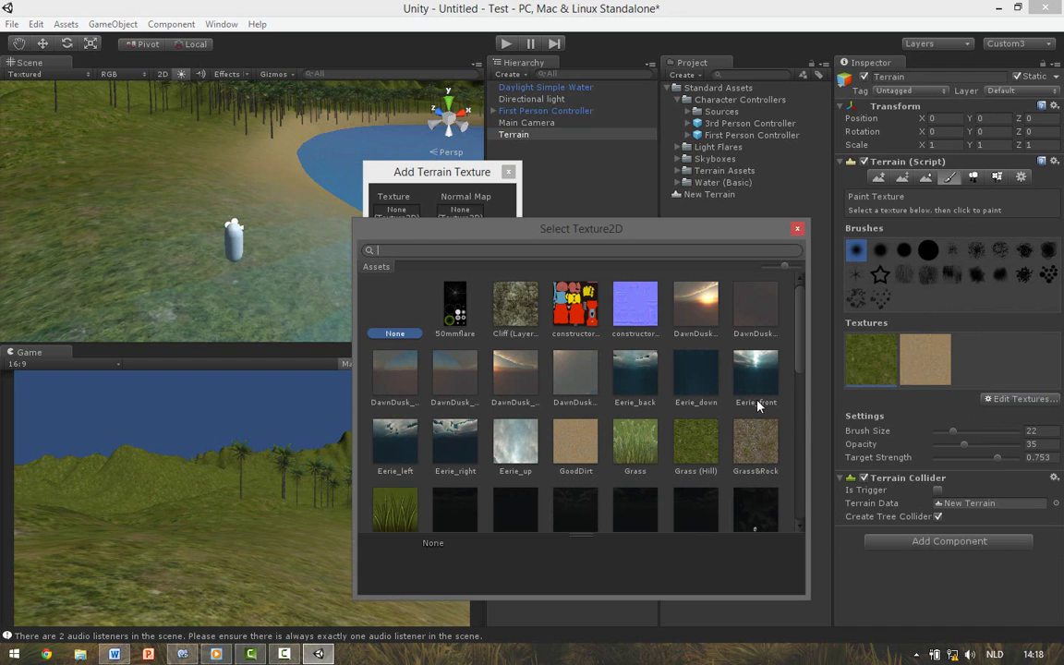
click(750, 447)
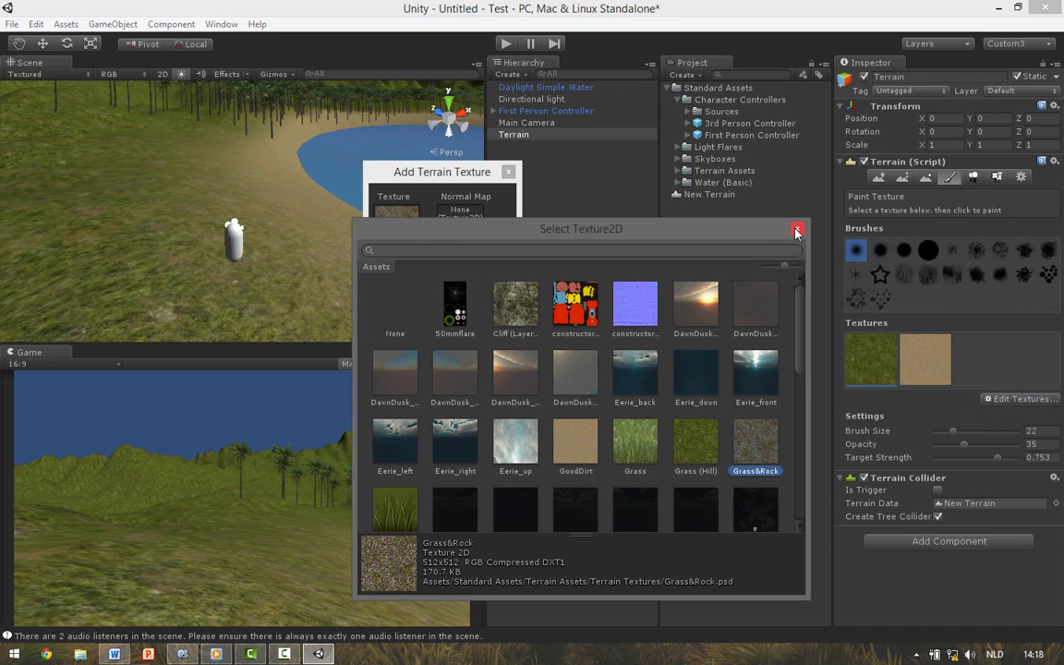
click(796, 230)
click(475, 397)
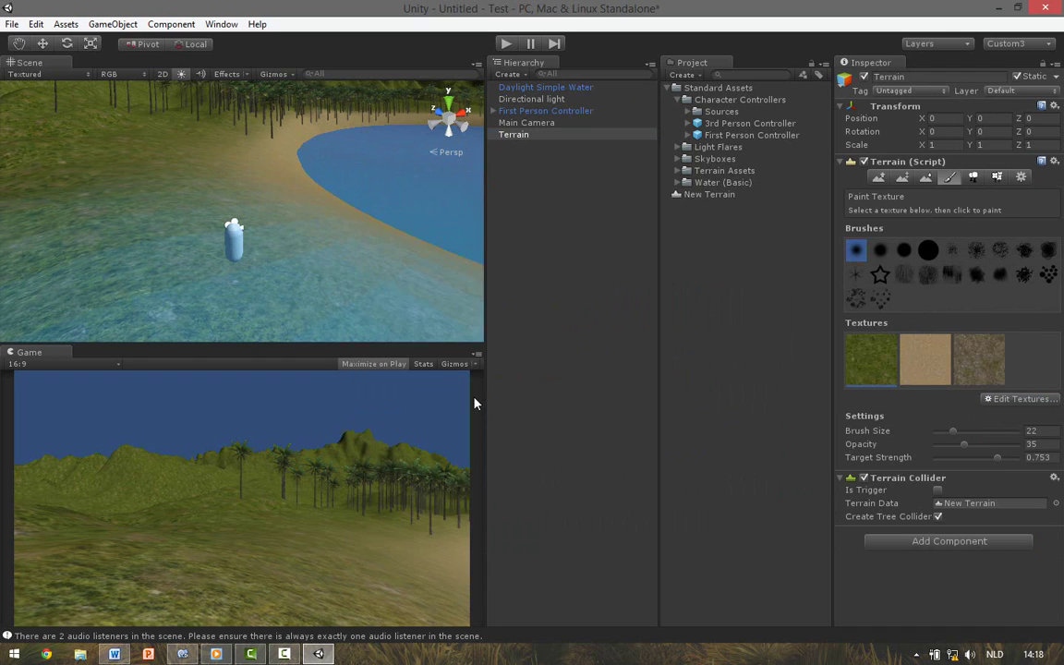
Step: Paint the Grass&Rock texture over the mountains with the first round brush at size 22 and opacity 35
click(985, 370)
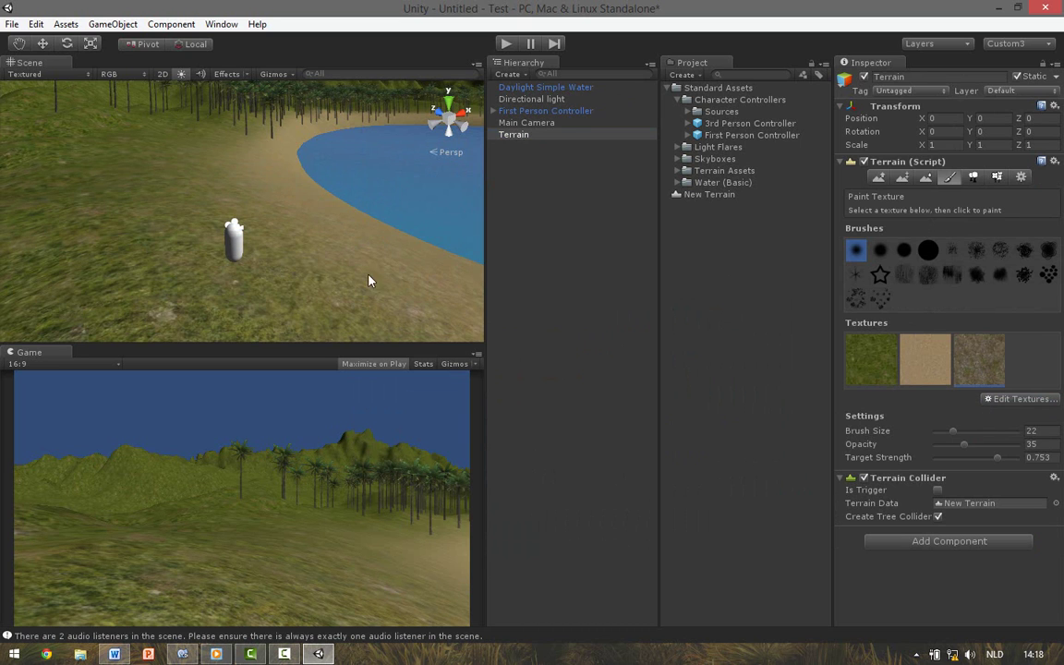
right_drag(368, 281, 311, 153)
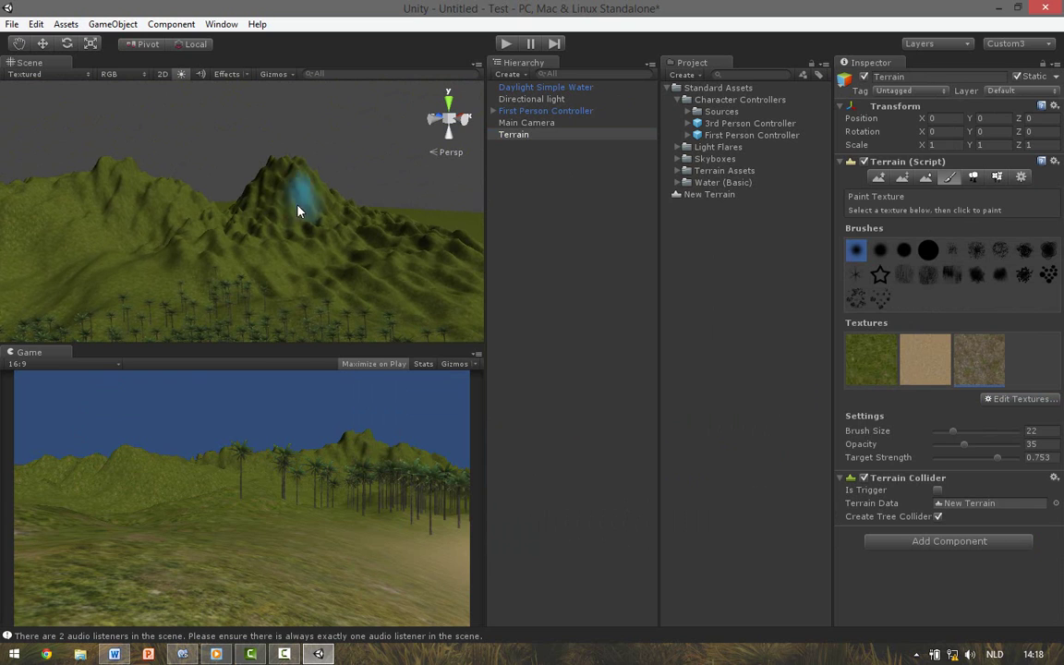
drag(297, 180, 297, 171)
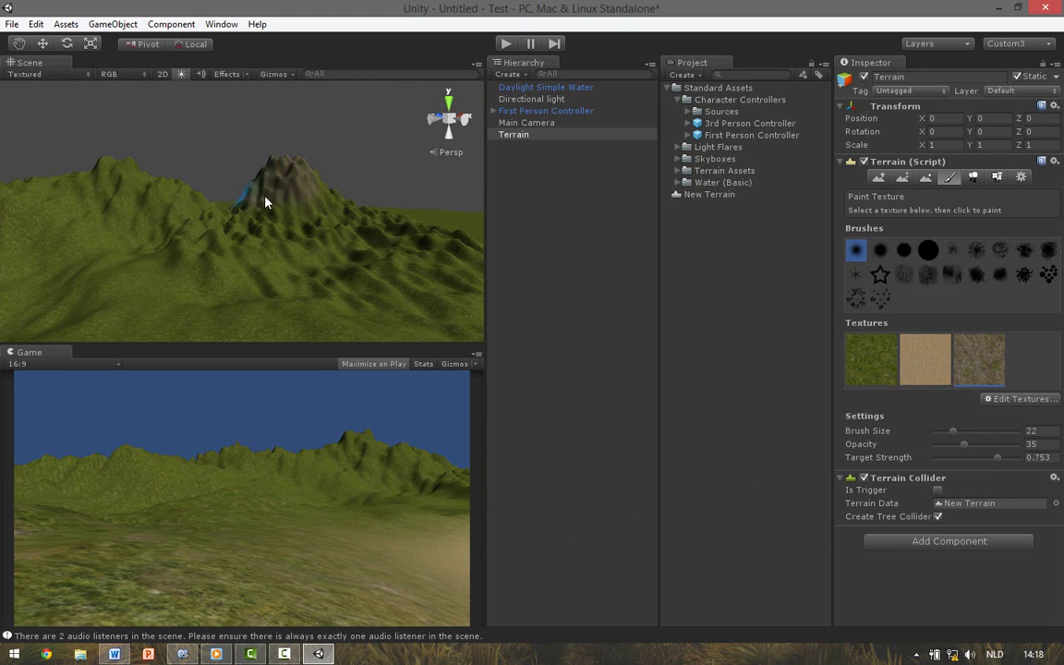
drag(205, 196, 99, 172)
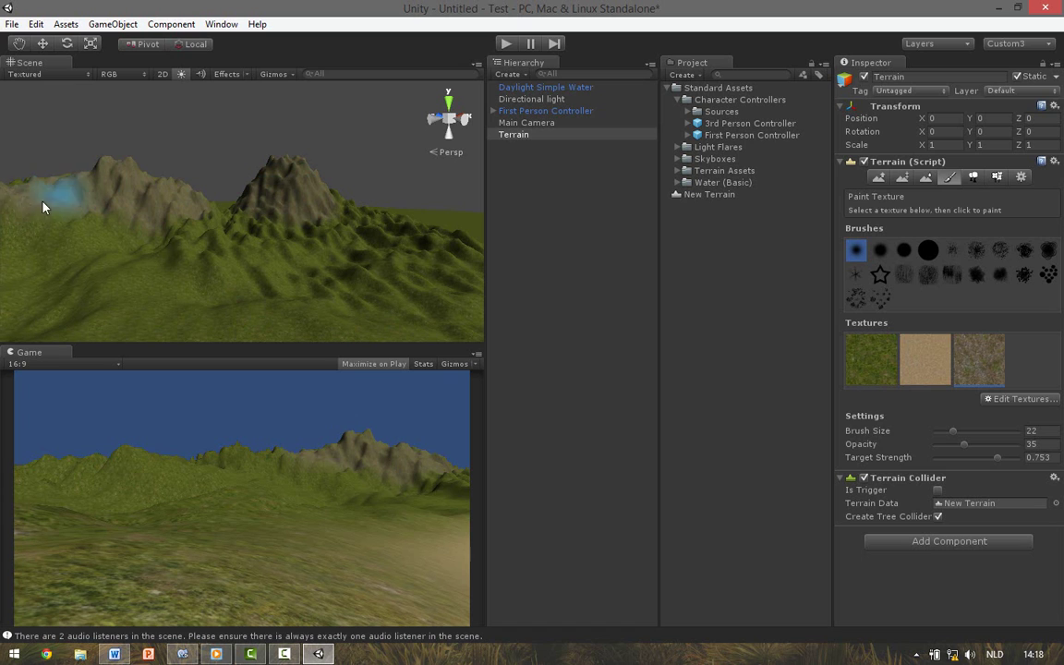
mouse_move(198, 205)
right_down()
mouse_move(47, 179)
mouse_move(254, 176)
mouse_move(189, 204)
right_up()
right_drag(166, 257, 271, 245)
right_drag(137, 256, 342, 246)
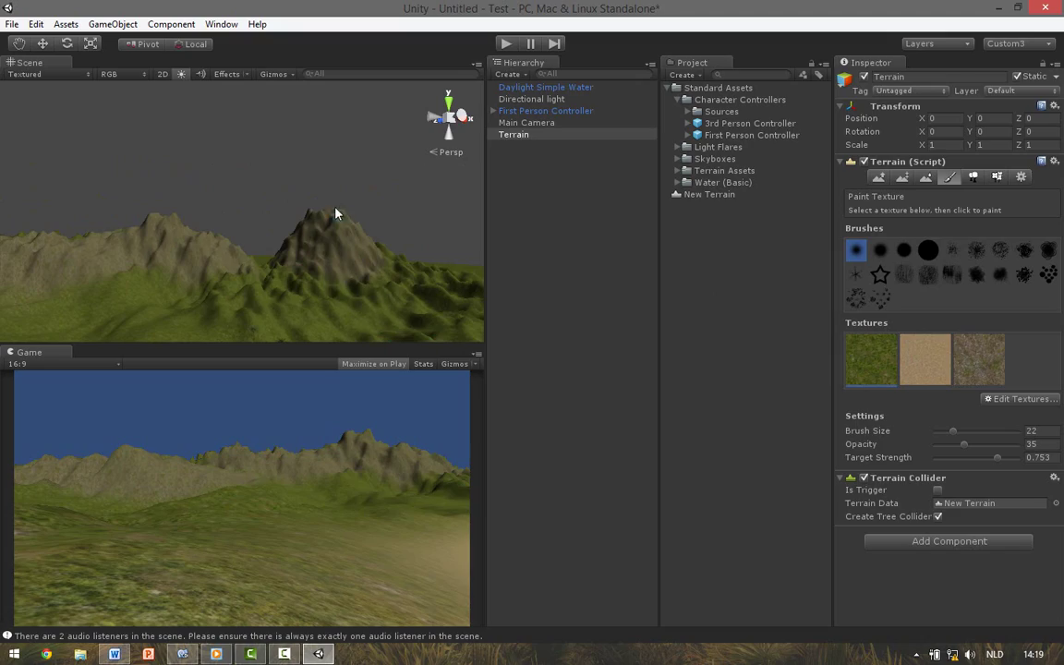
Step: Run the scene in play mode and walk around to examine the rocky mountains from the ground
key(ctrl+p)
key(w)
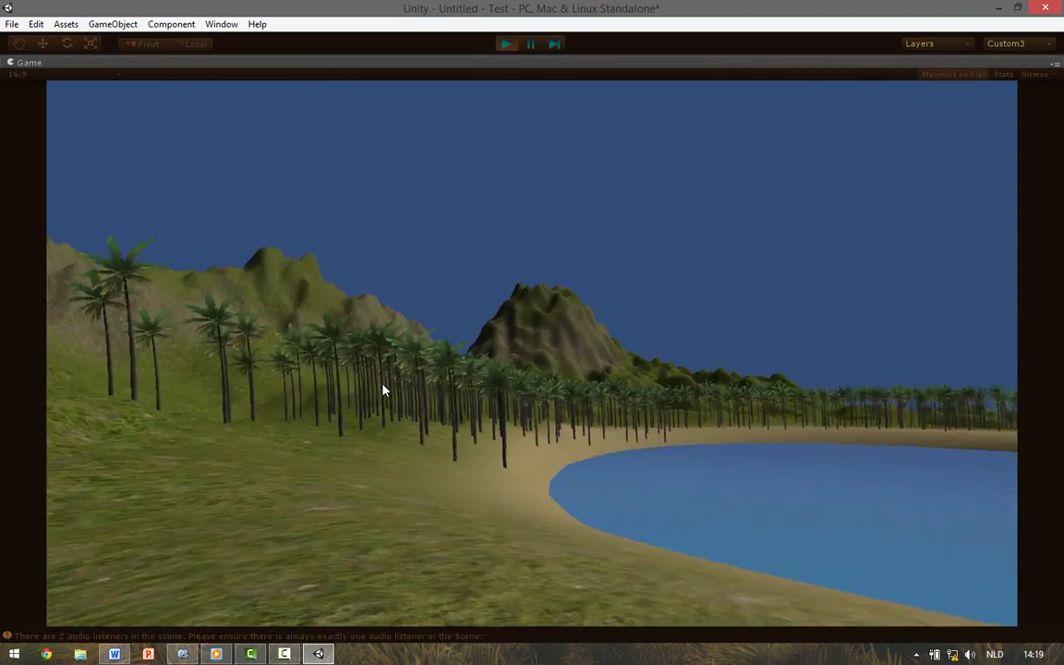
key(w)
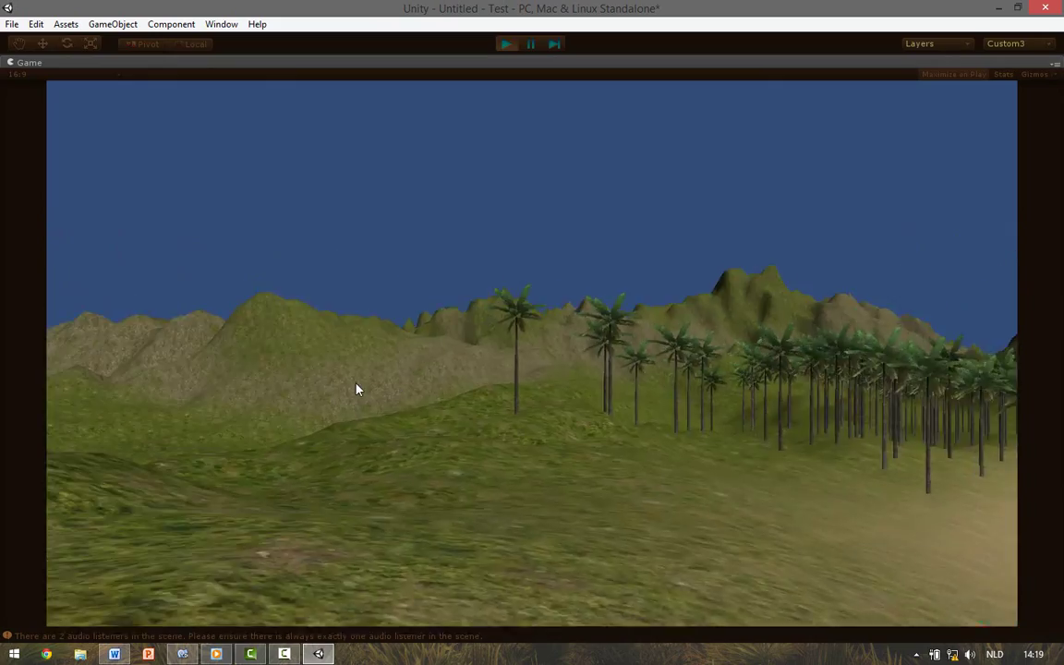
key(w)
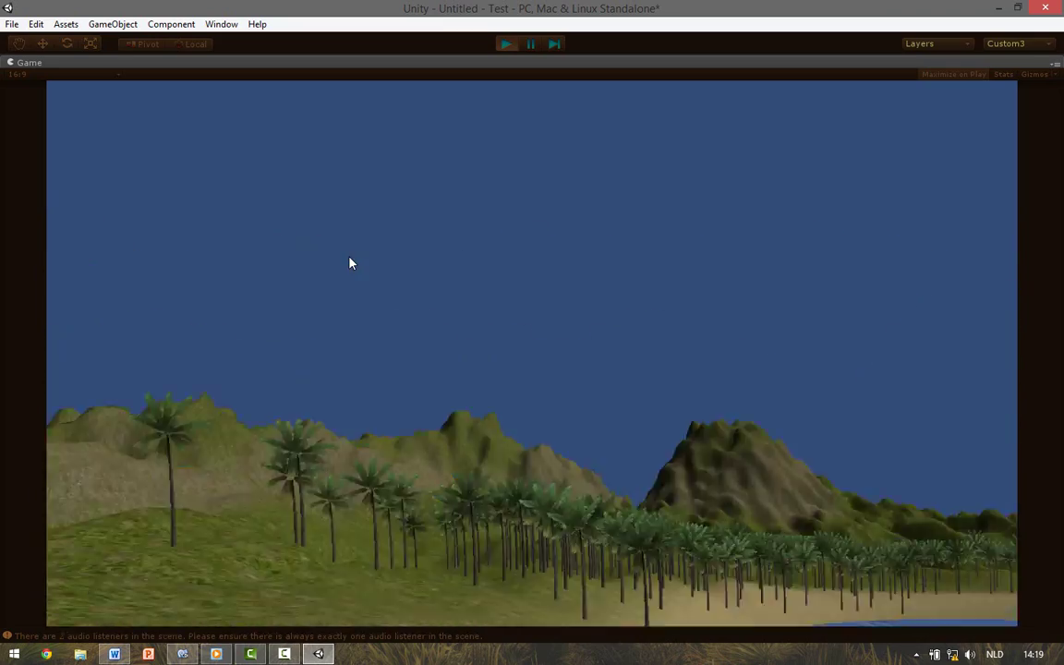
key(w)
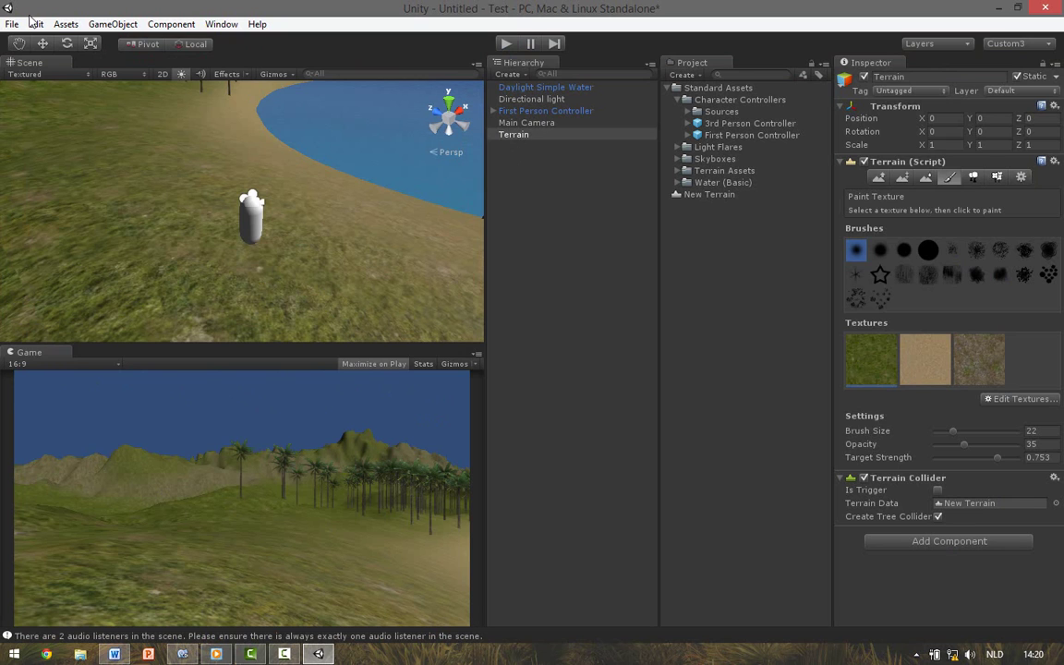
Step: Set the skybox material in the render settings to Sunny3 Skybox and check the sky in play mode
click(36, 24)
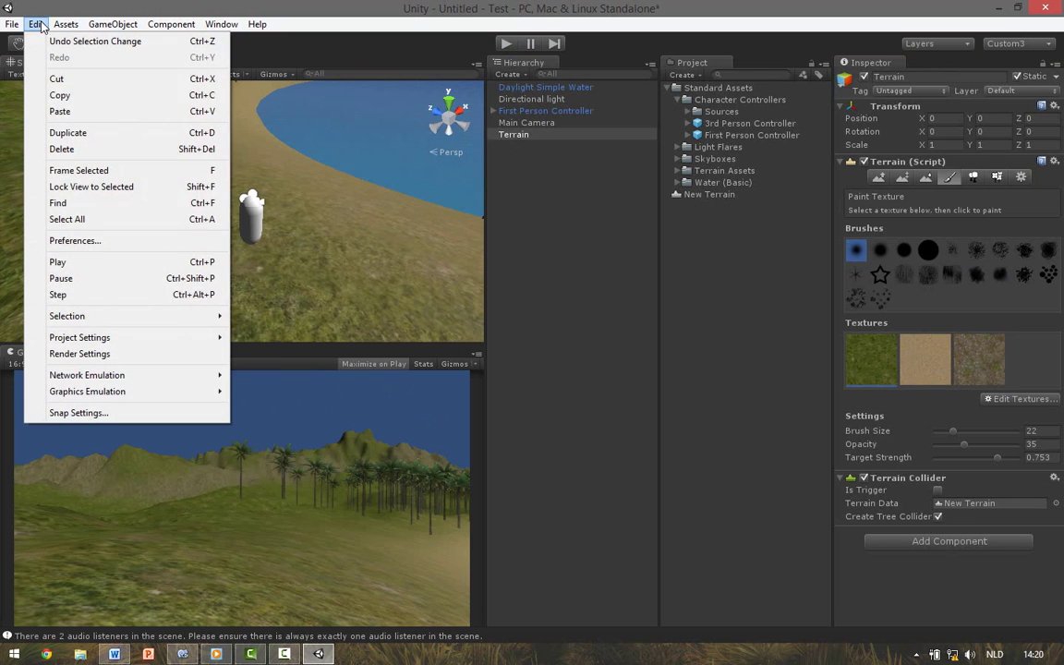
click(93, 354)
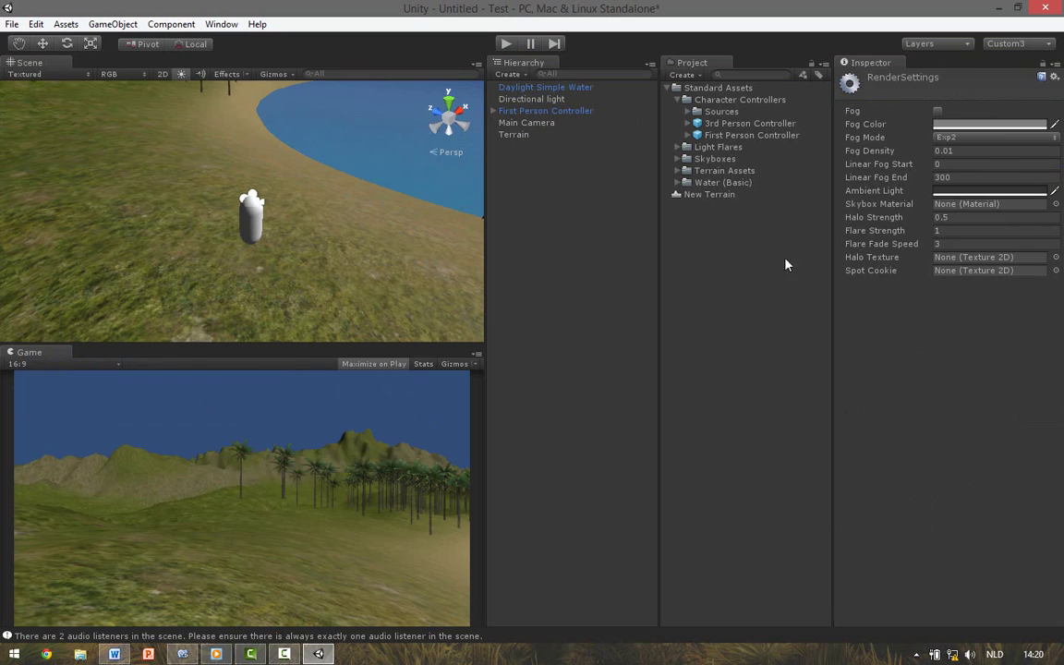
click(1055, 203)
drag(619, 230, 572, 217)
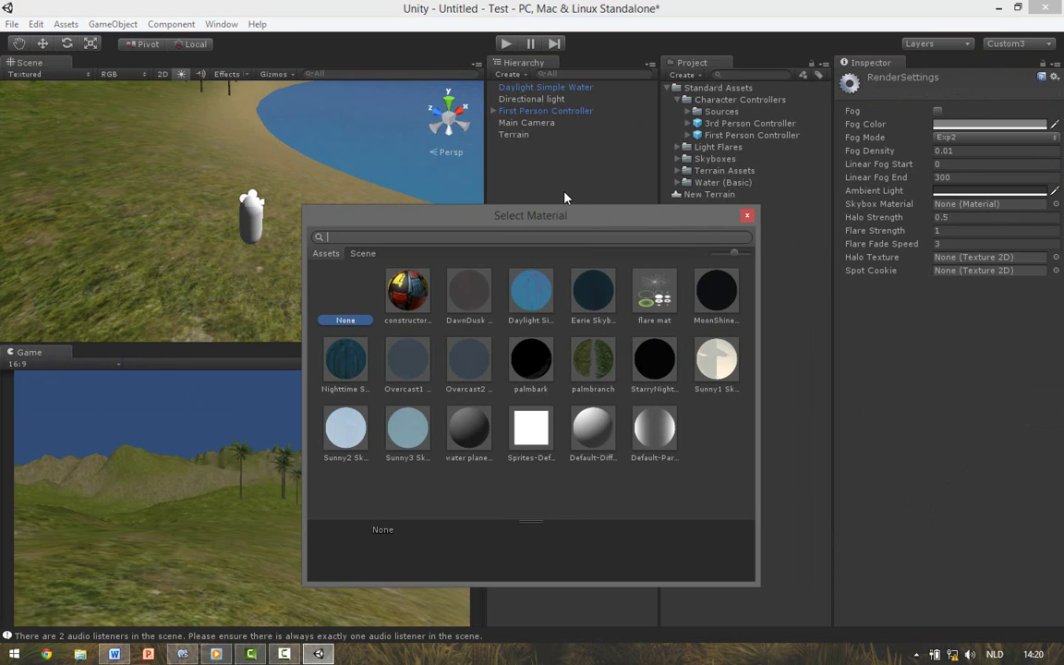
click(419, 435)
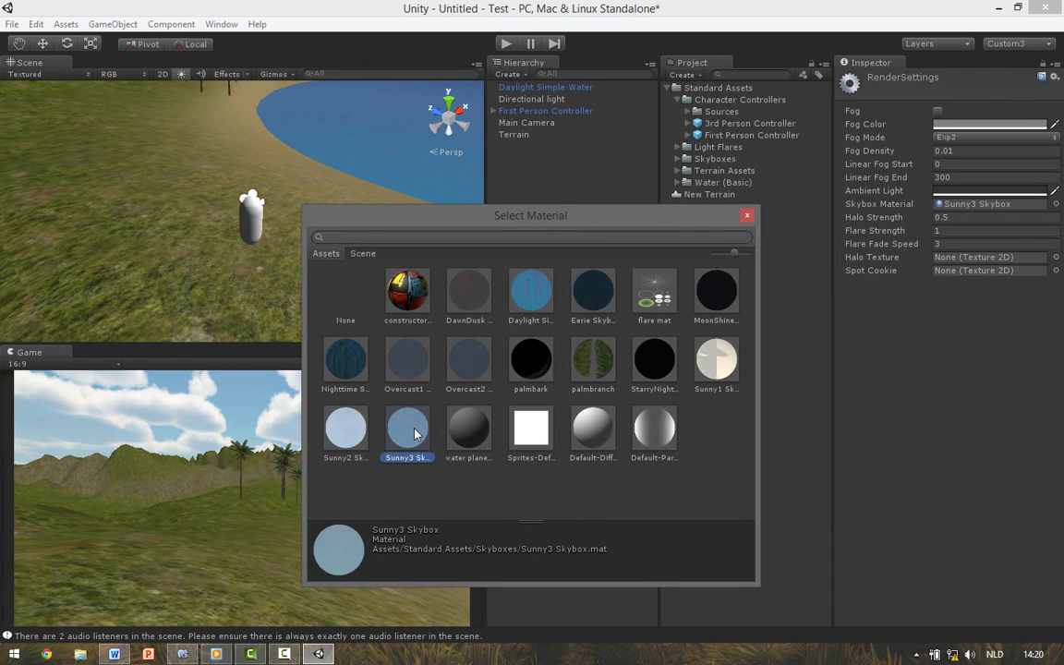
click(746, 218)
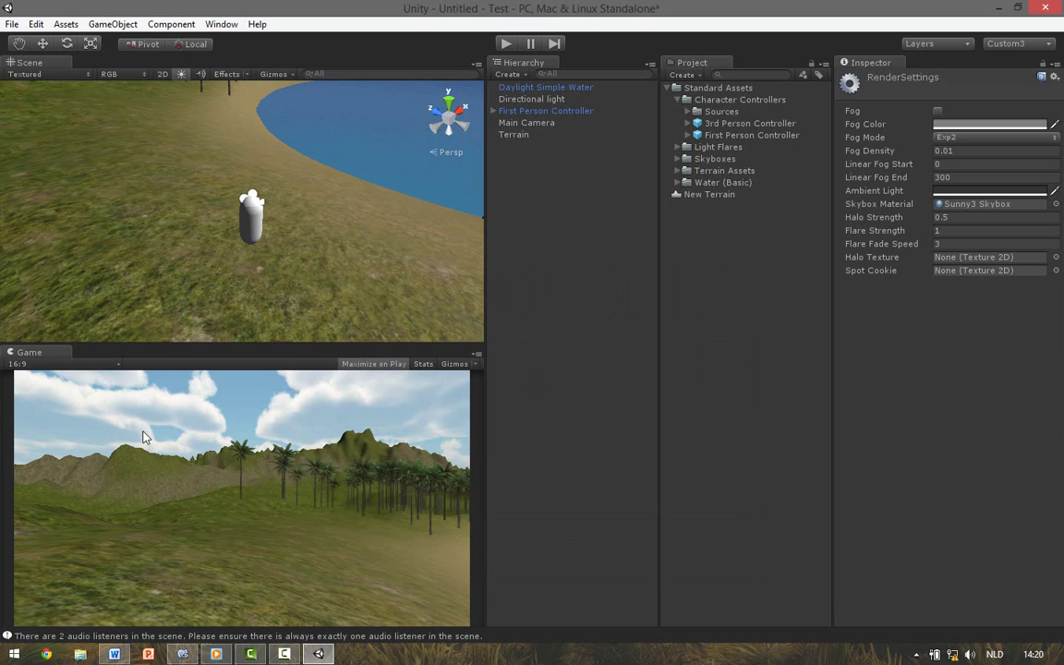
click(506, 44)
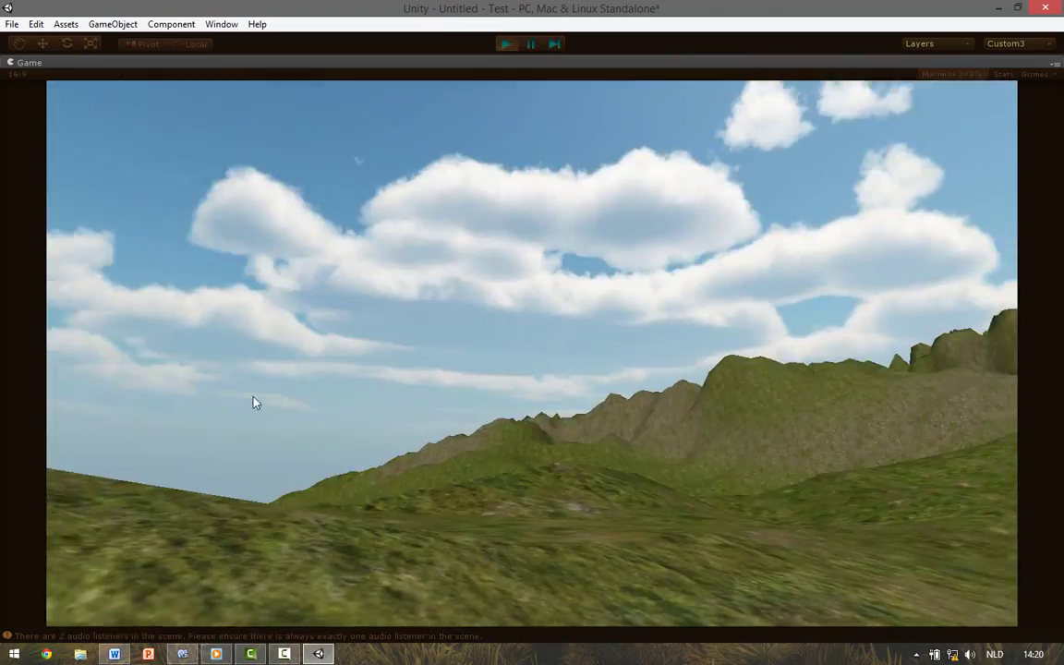
click(506, 44)
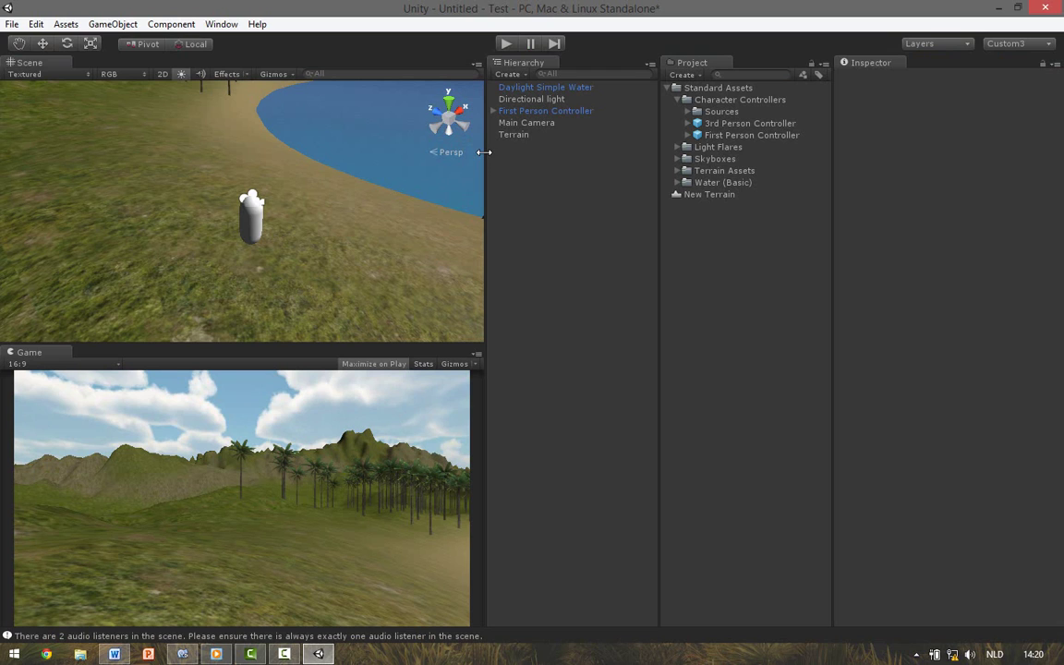
Step: Assign the 50mm Zoom flare to the Directional light and check it against the sky in play mode
click(552, 102)
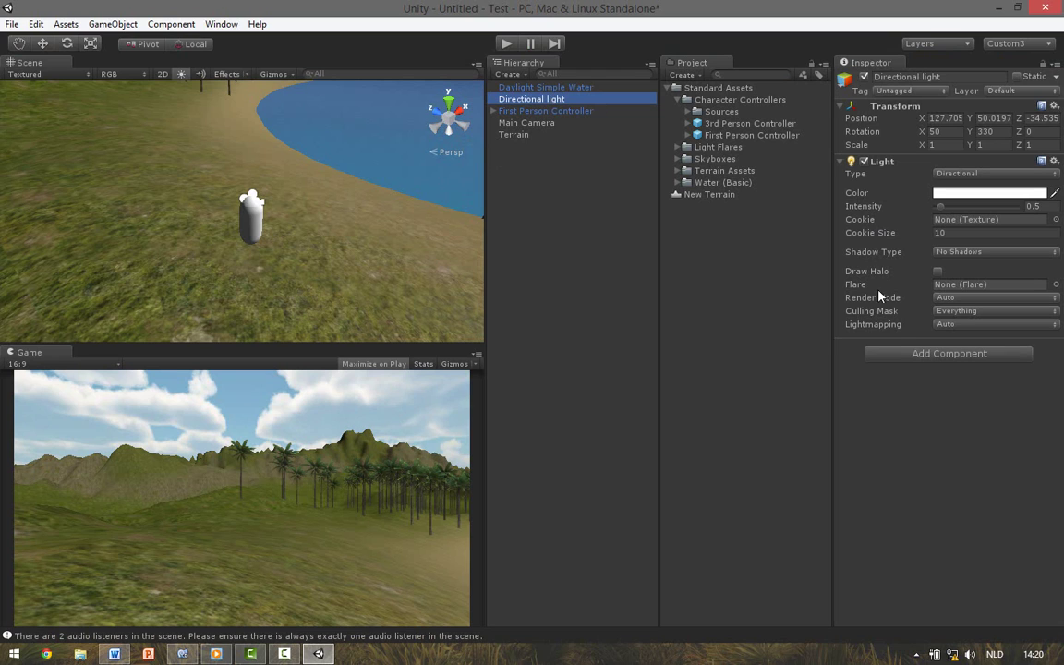
click(1055, 285)
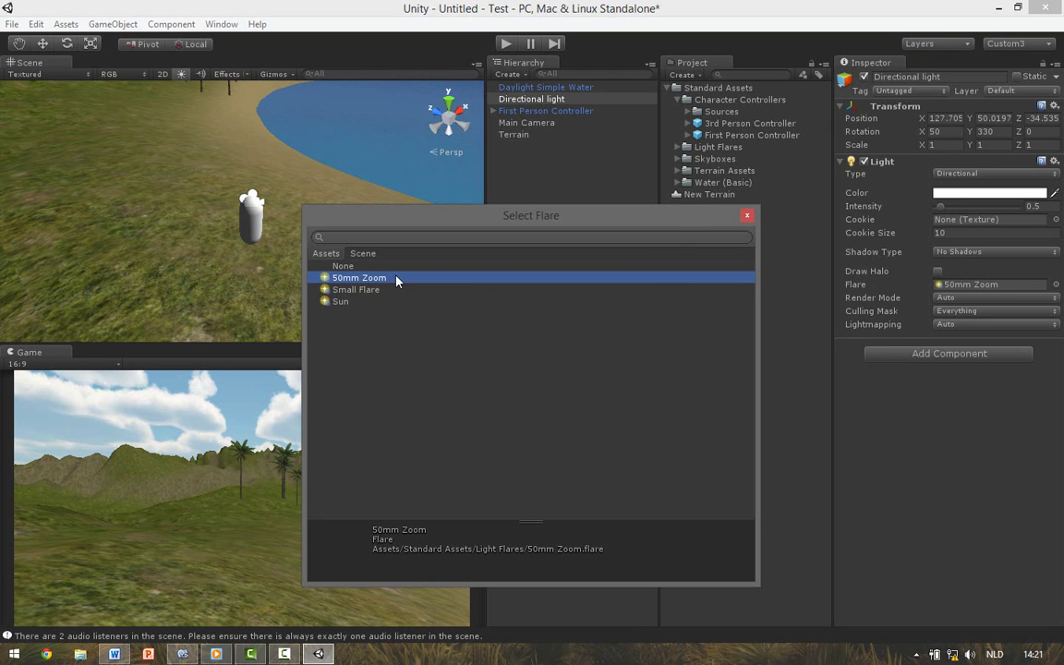
click(747, 217)
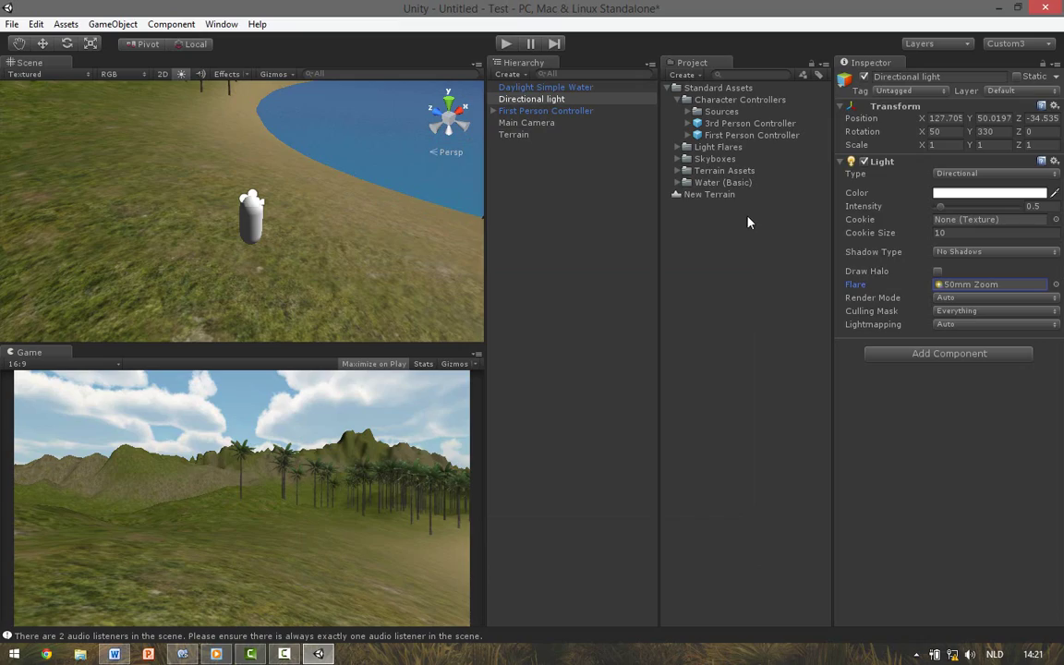
click(510, 46)
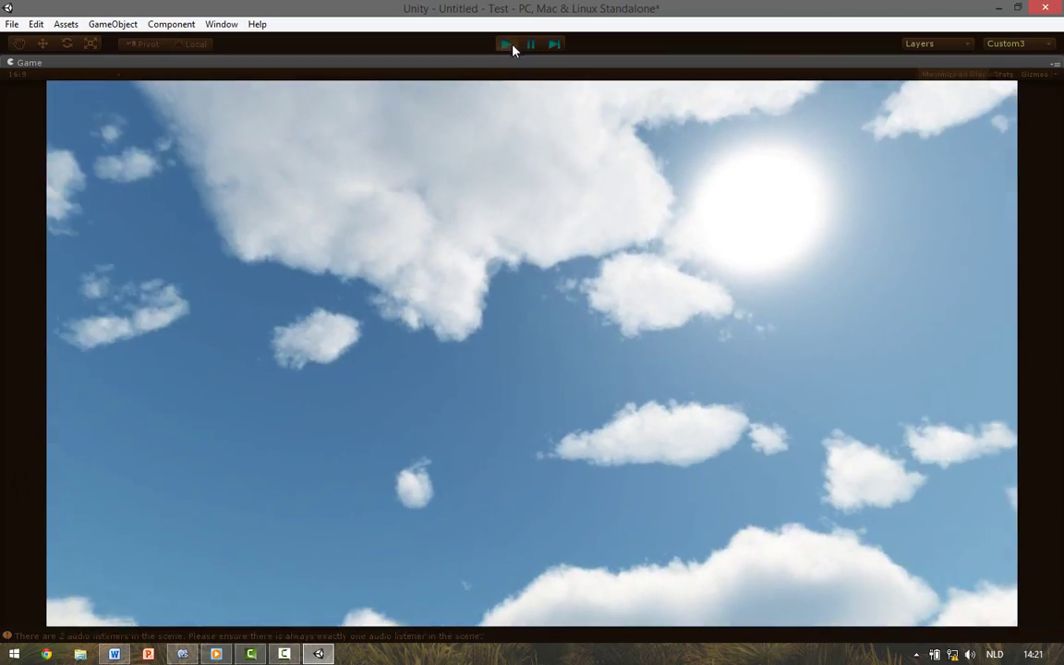
click(506, 43)
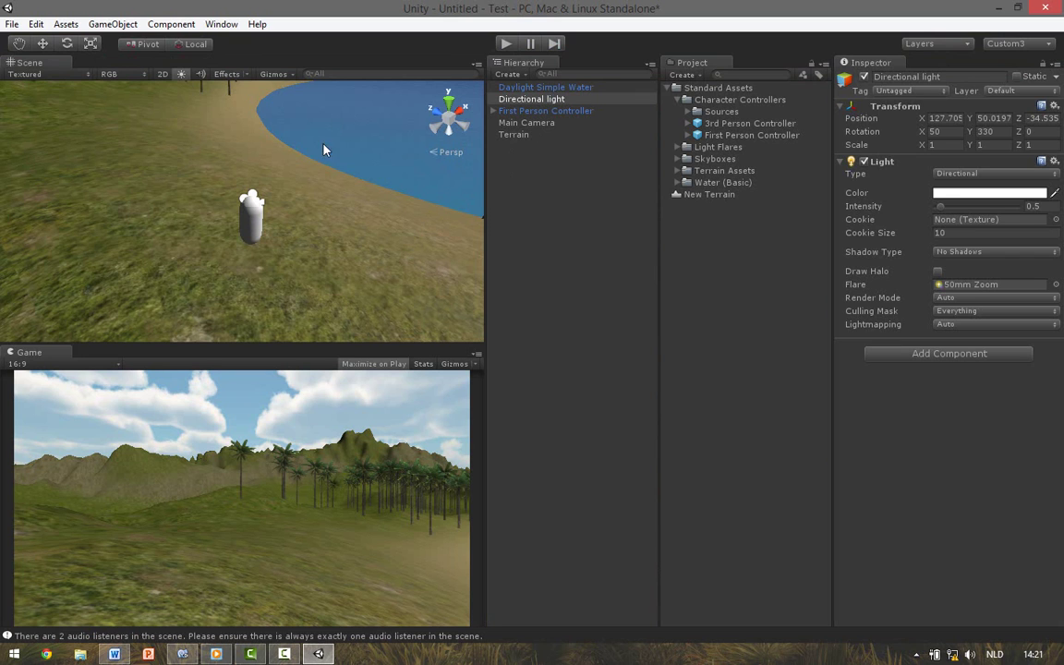
Step: Rotate the Directional light to about X 63, Y 189, Z -125 so its flare matches the skybox sun, and start play mode
right_drag(324, 144, 499, 230)
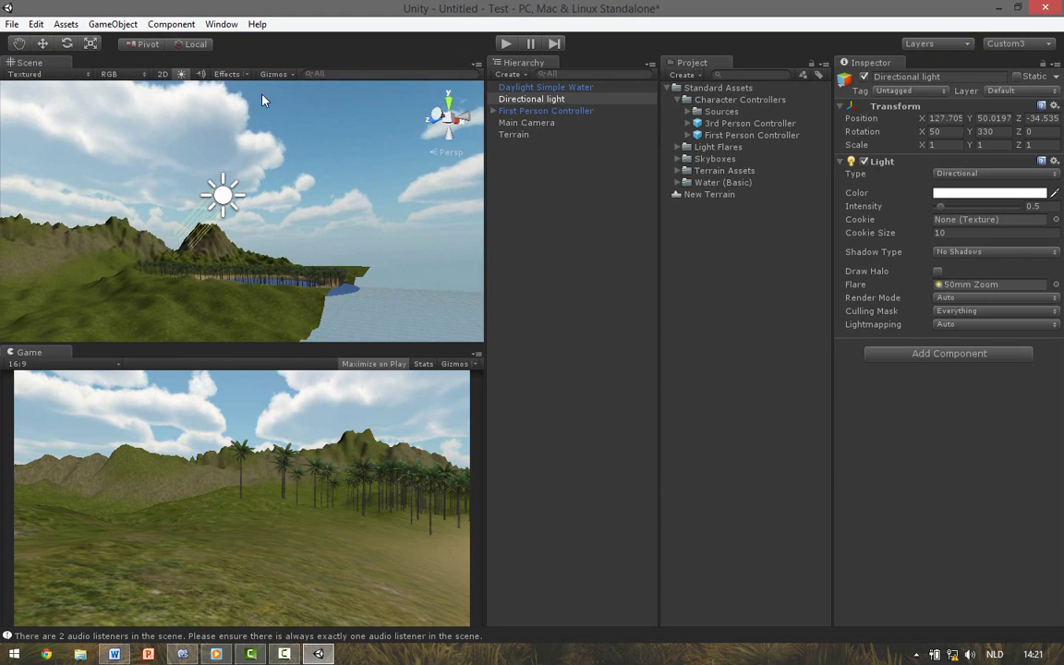
click(67, 43)
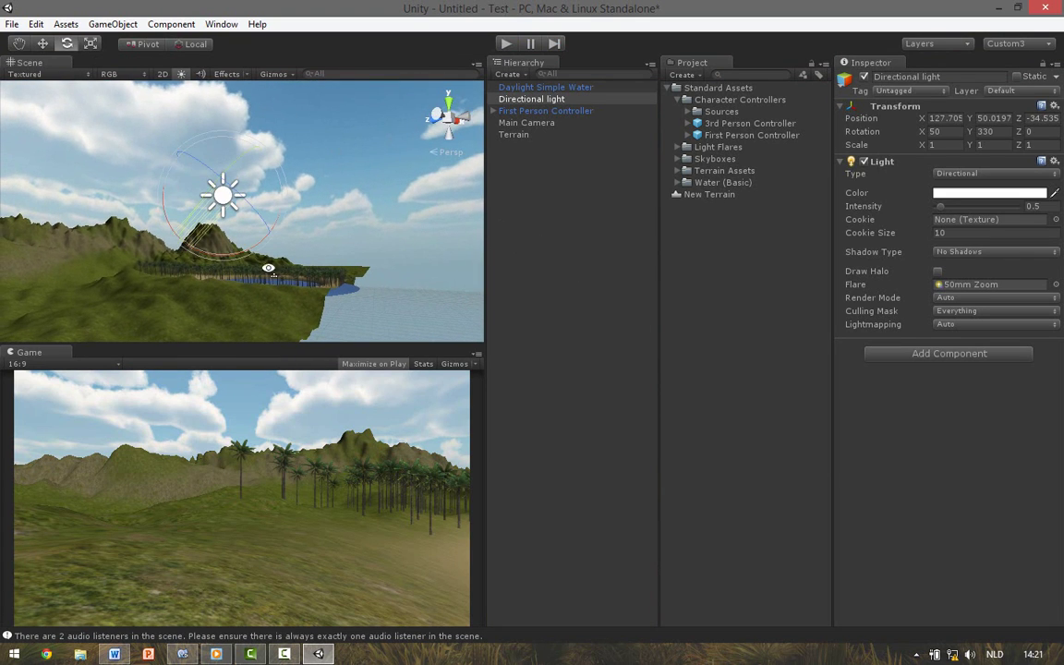
right_drag(243, 244, 252, 266)
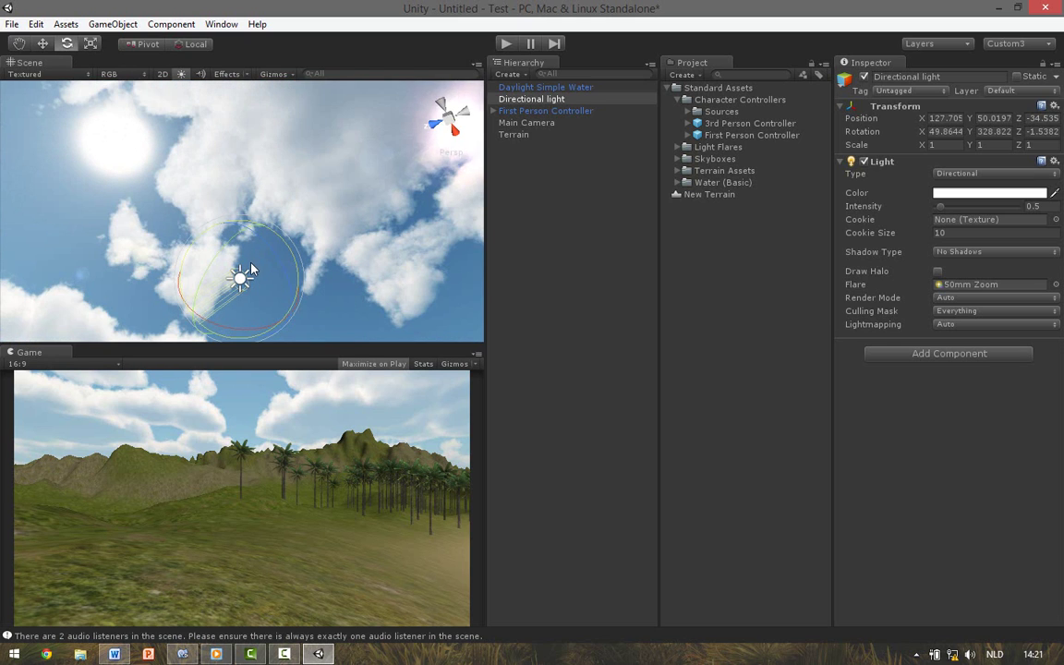
drag(251, 268, 298, 265)
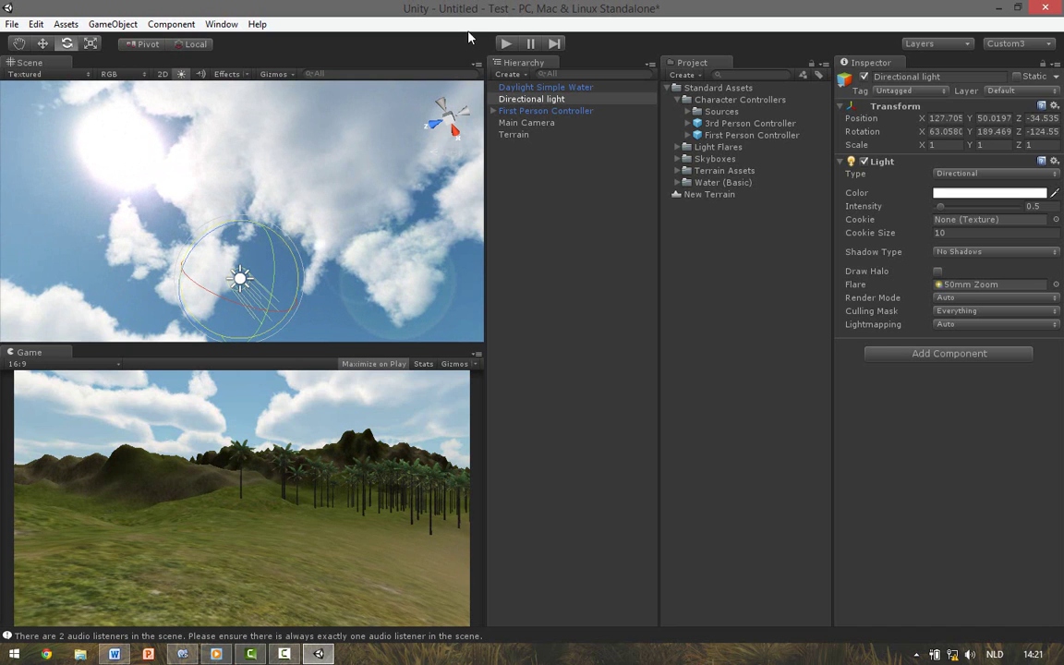
click(505, 44)
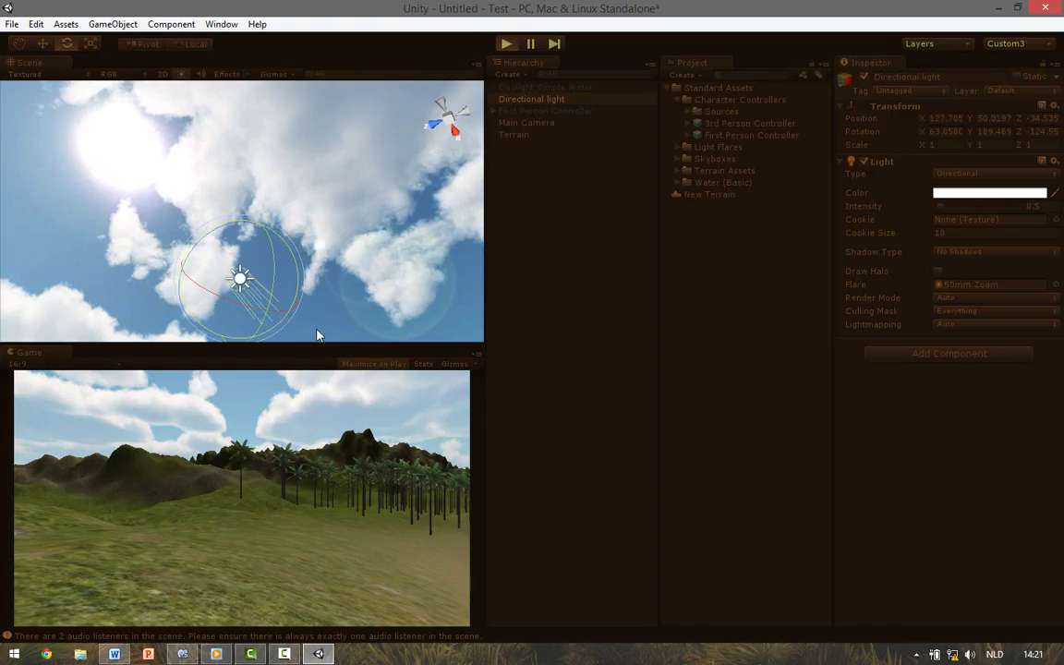